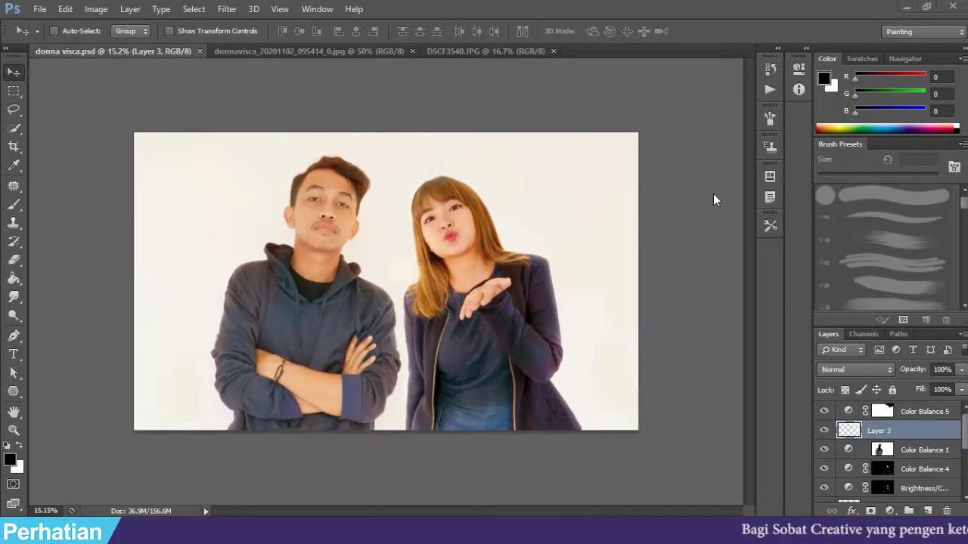
pyautogui.scroll(1, 713, 194)
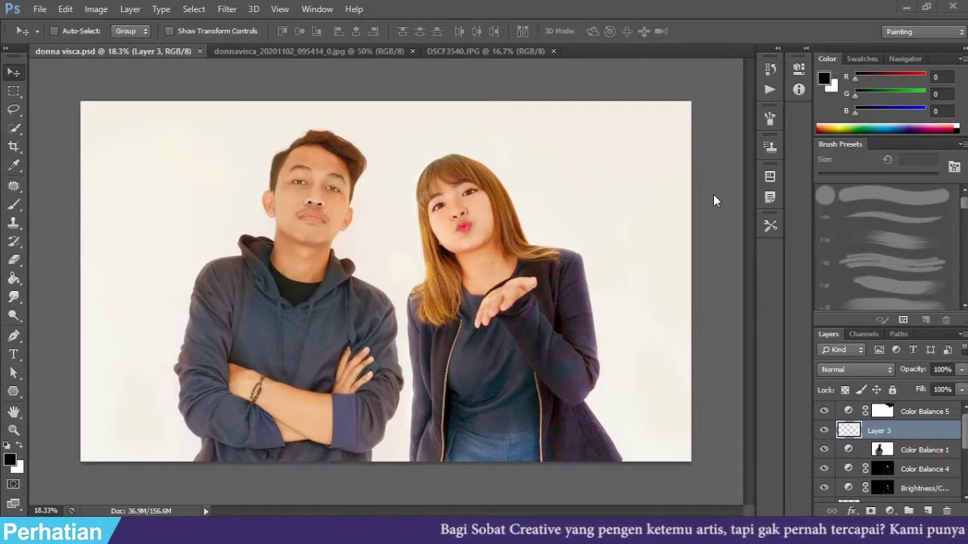
pyautogui.hotkey('ctrl', '-')
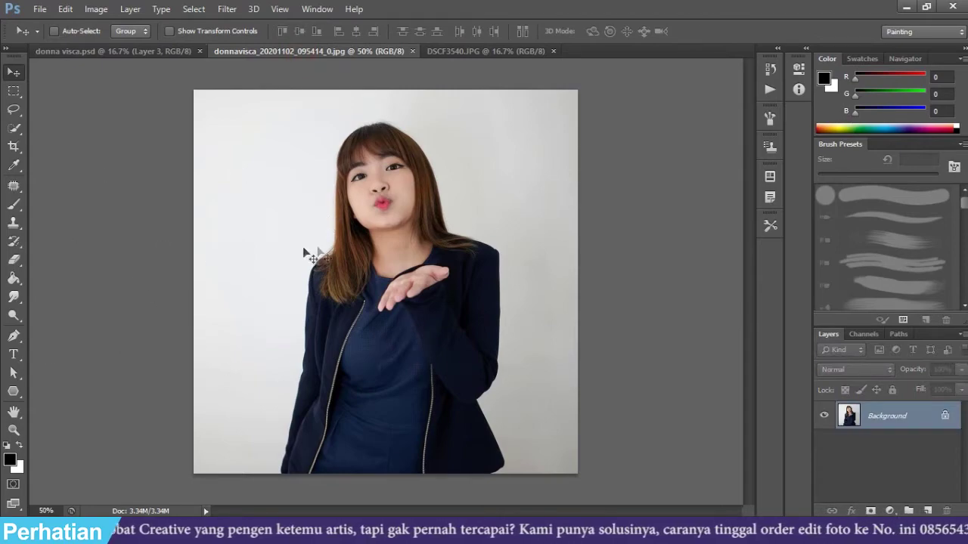
# Step: Compare the woman's and man's photos, settling on DSCF3540.JPG slightly zoomed out
pyautogui.click(450, 52)
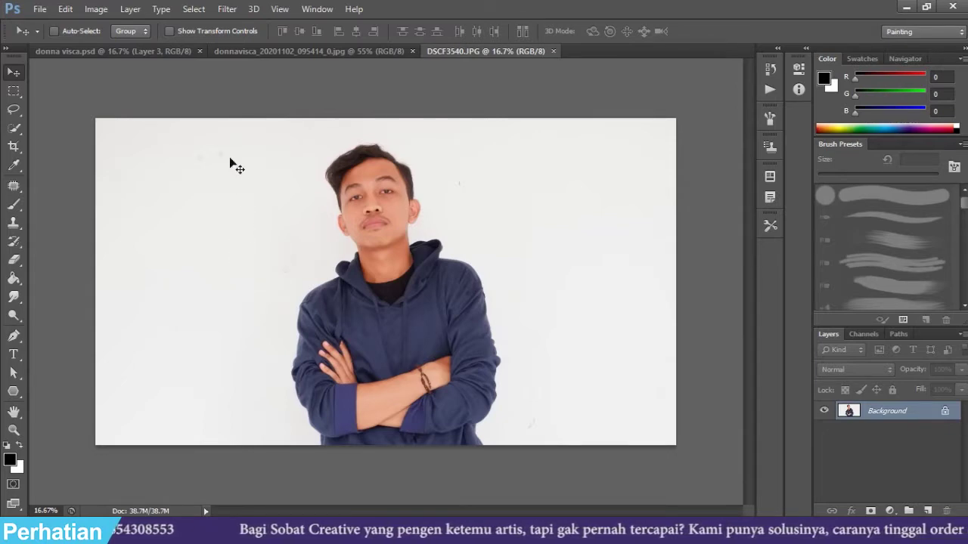
pyautogui.click(253, 50)
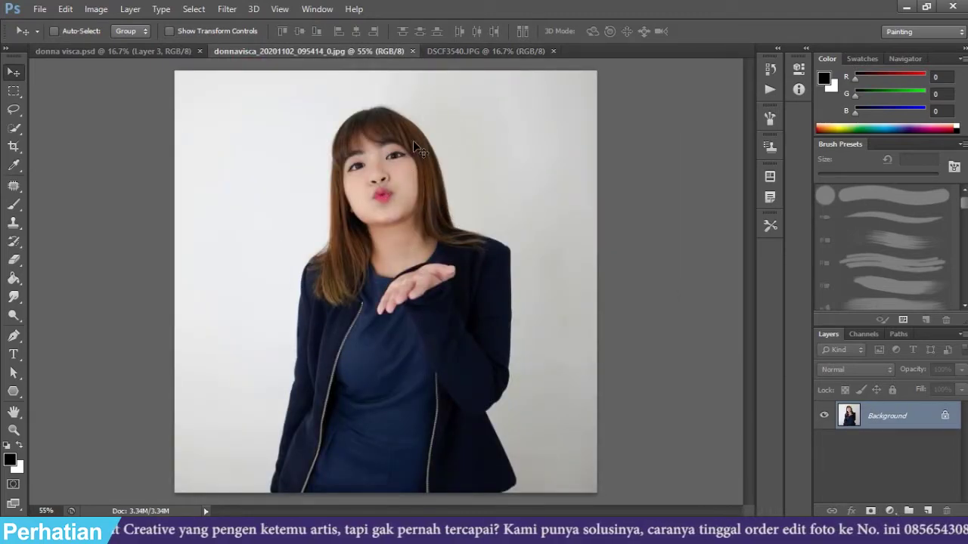
pyautogui.click(485, 51)
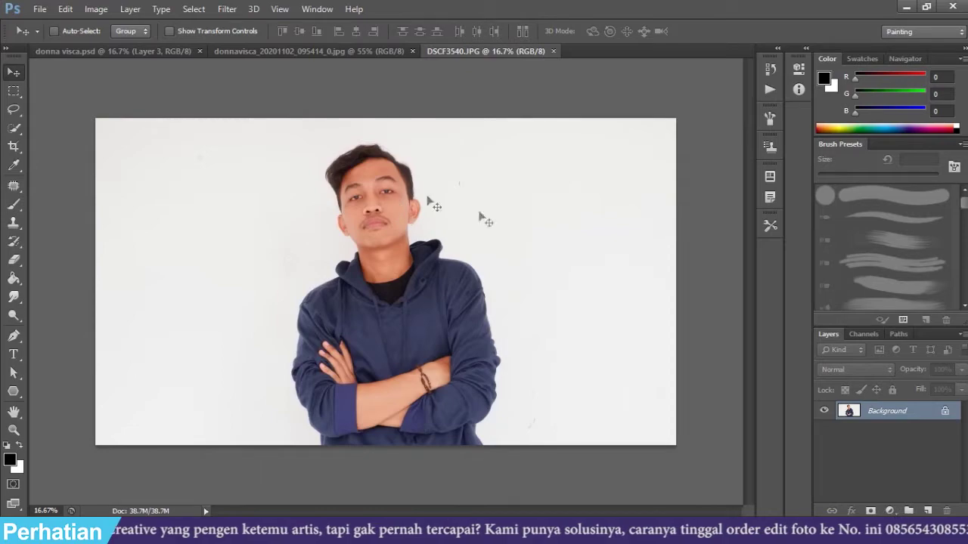
pyautogui.hotkey('ctrl', '-')
pyautogui.hotkey('ctrl', '+')
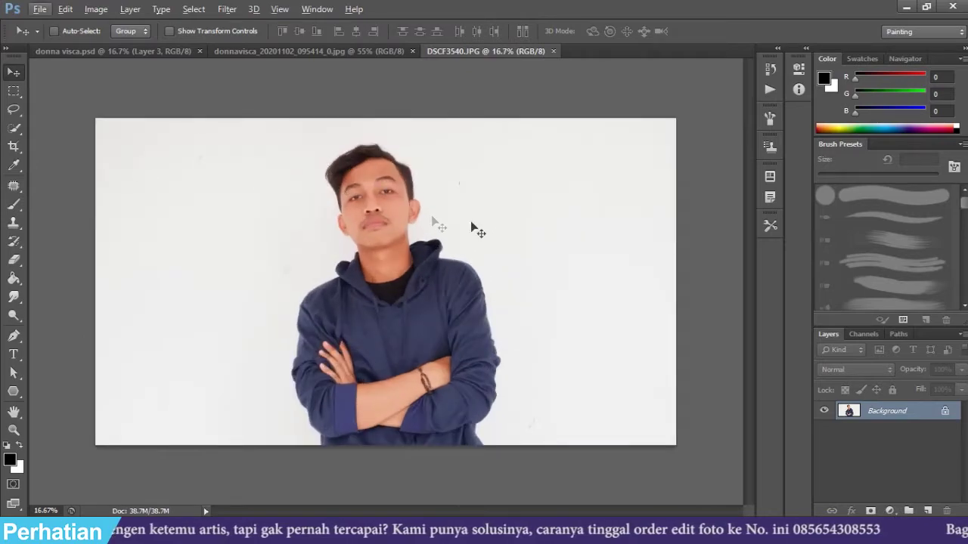
pyautogui.hotkey('ctrl', '-')
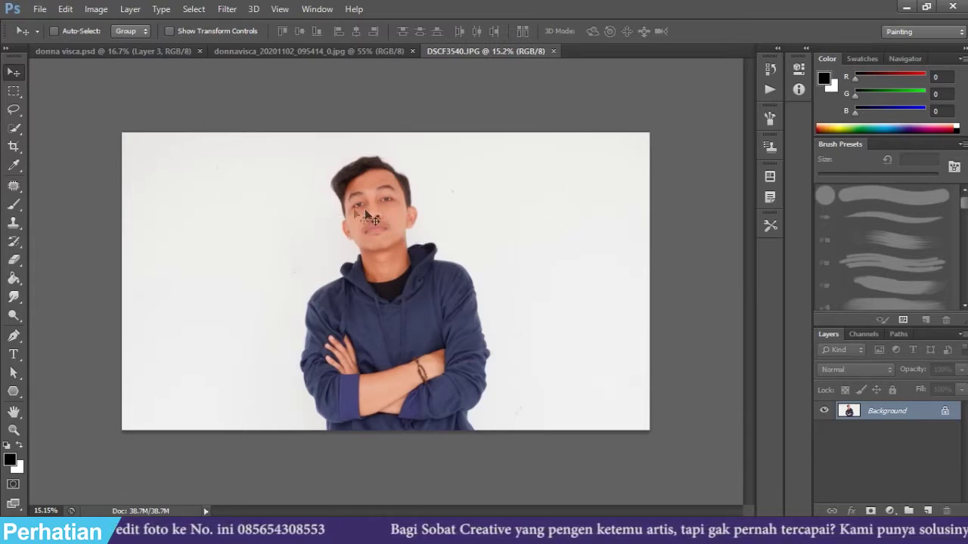
# Step: Flip the DSCF3540.JPG canvas horizontally and duplicate its Background into Layer 1
pyautogui.click(95, 10)
pyautogui.moveTo(121, 139)
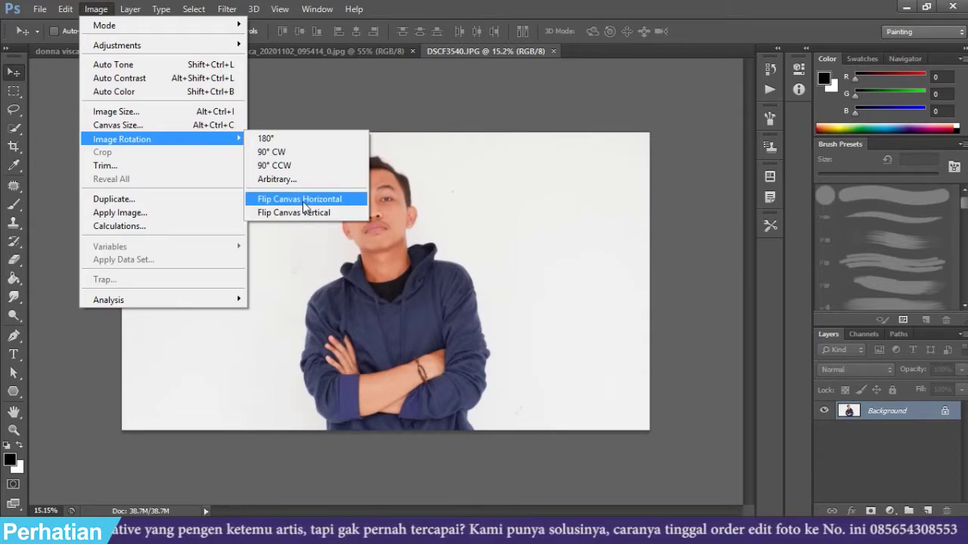
pyautogui.click(304, 200)
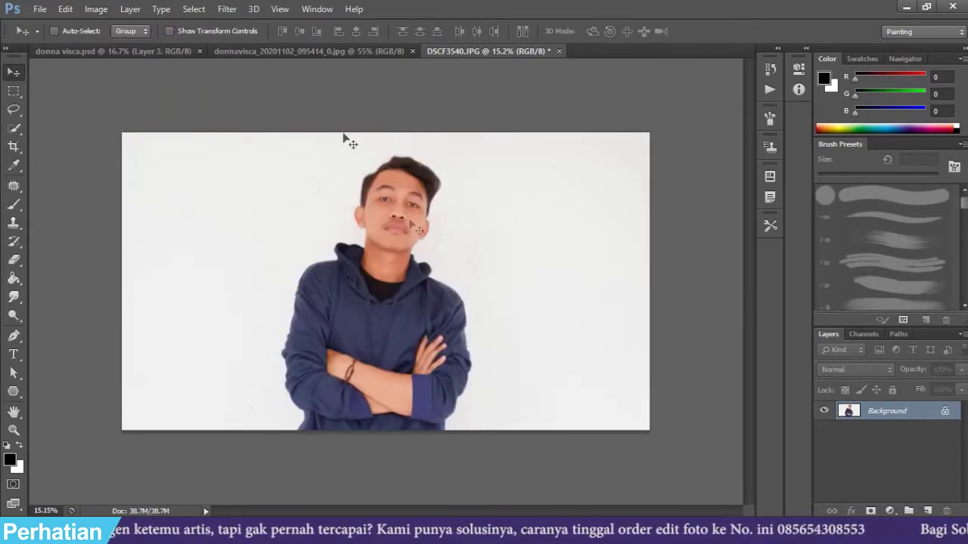
pyautogui.click(293, 50)
pyautogui.moveTo(348, 225); pyautogui.dragTo(444, 58)
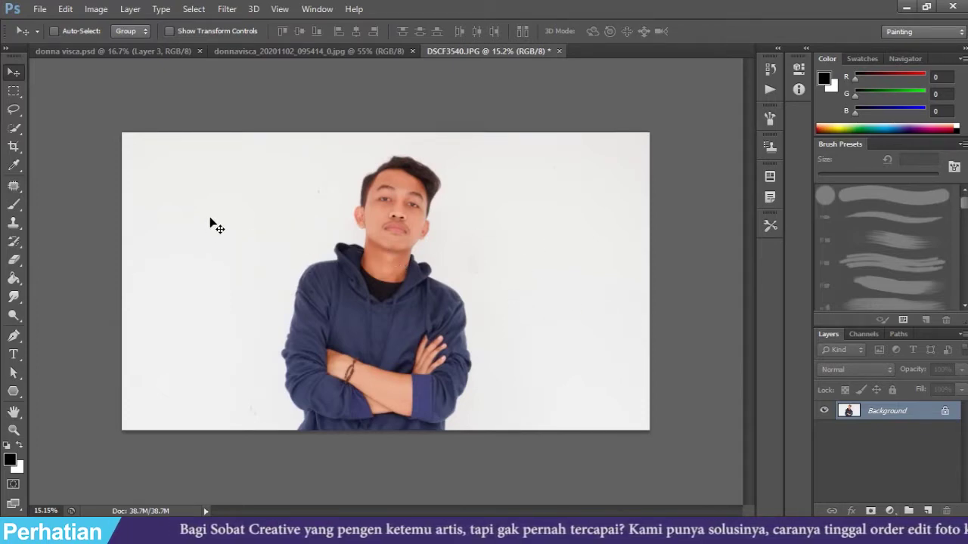
pyautogui.hotkey('ctrl', 'j')
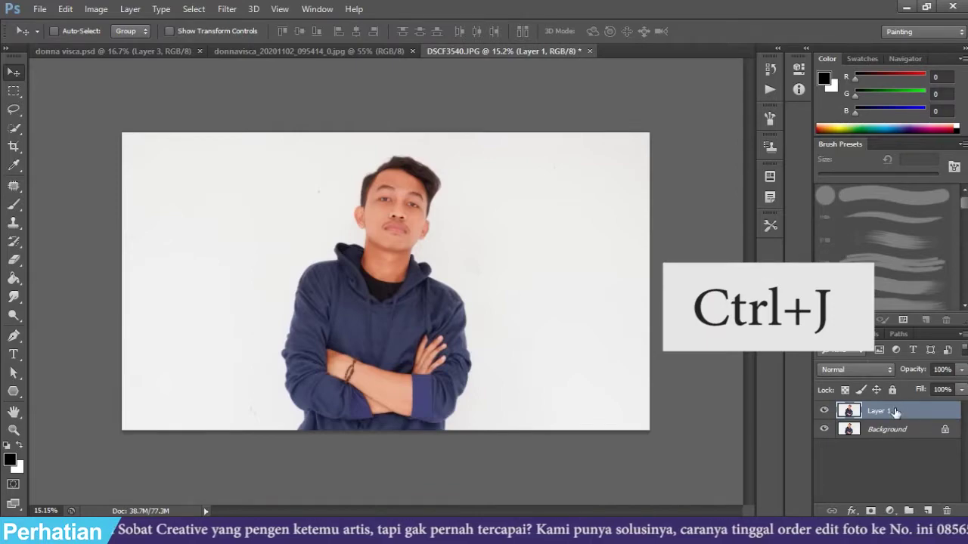
# Step: Shift Layer 1's man left and set the Eraser to 300 px, 6% hardness, 90% opacity
pyautogui.moveTo(390, 258); pyautogui.dragTo(328, 259)
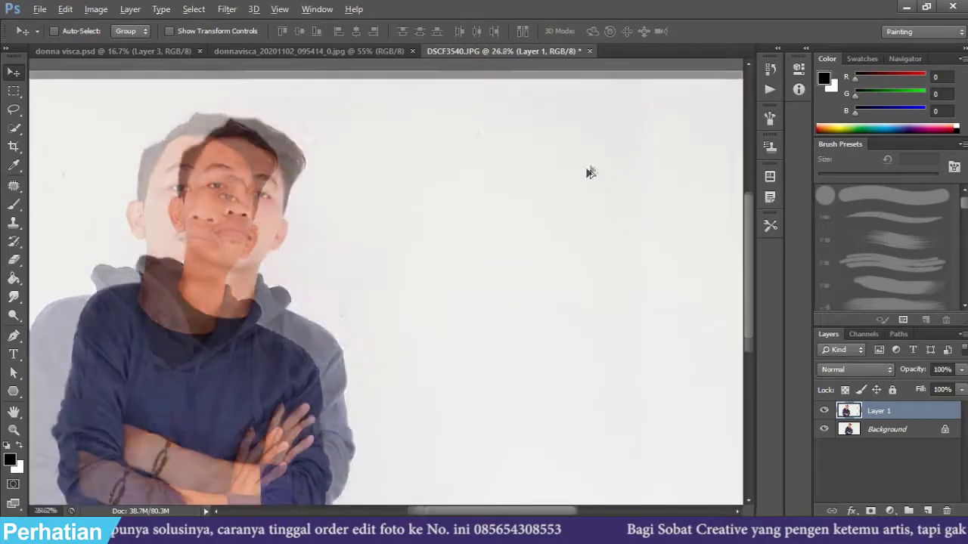
pyautogui.scroll(1, 636, 111)
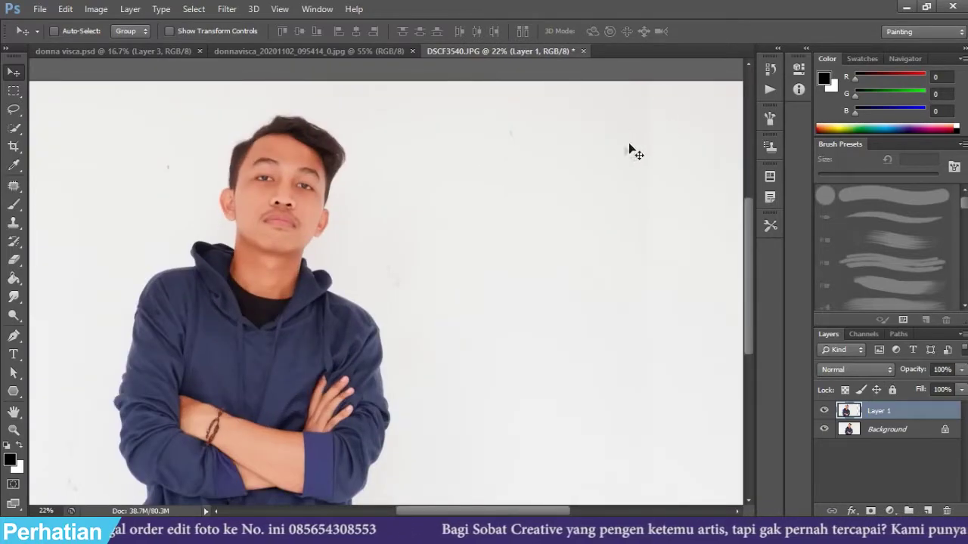
pyautogui.press('e')
pyautogui.rightClick(638, 139)
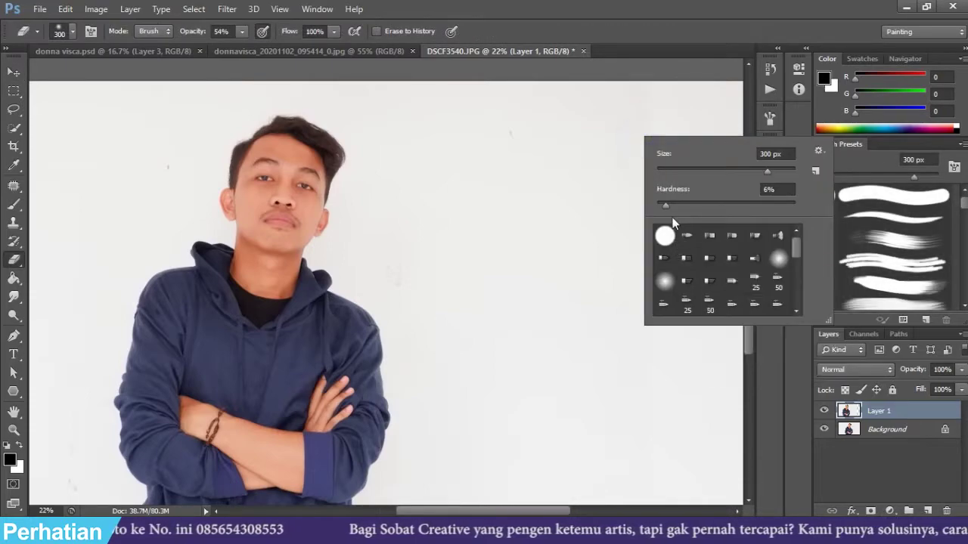
pyautogui.click(241, 31)
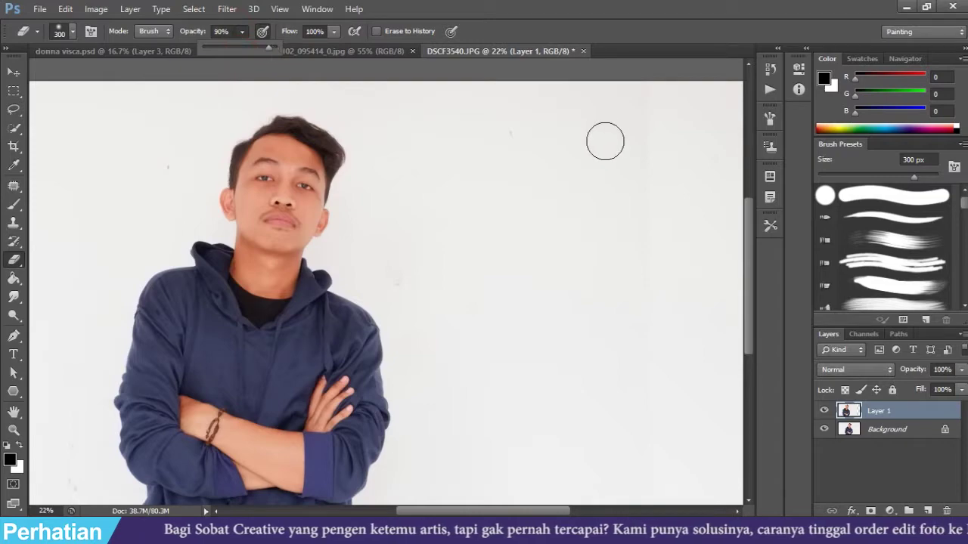
# Step: Erase the leftover background on the right side, then return to the woman's photo
pyautogui.click(643, 87)
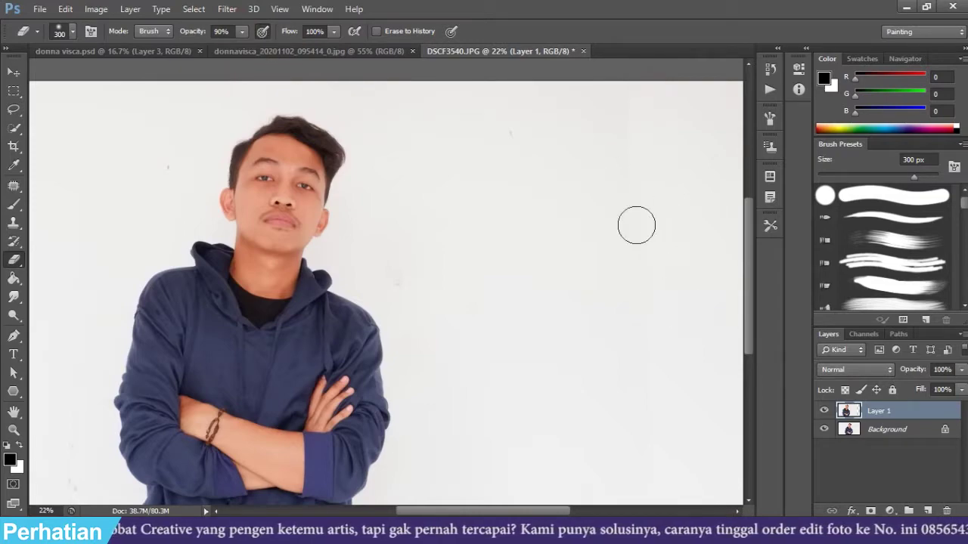
pyautogui.click(663, 274)
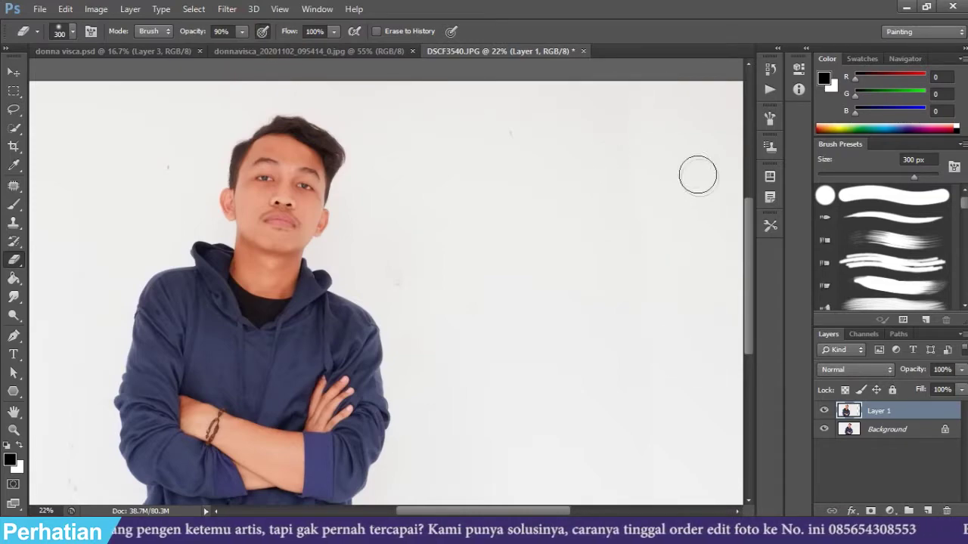
pyautogui.scroll(-2, 658, 199)
pyautogui.scroll(2, 625, 166)
pyautogui.scroll(-2, 609, 146)
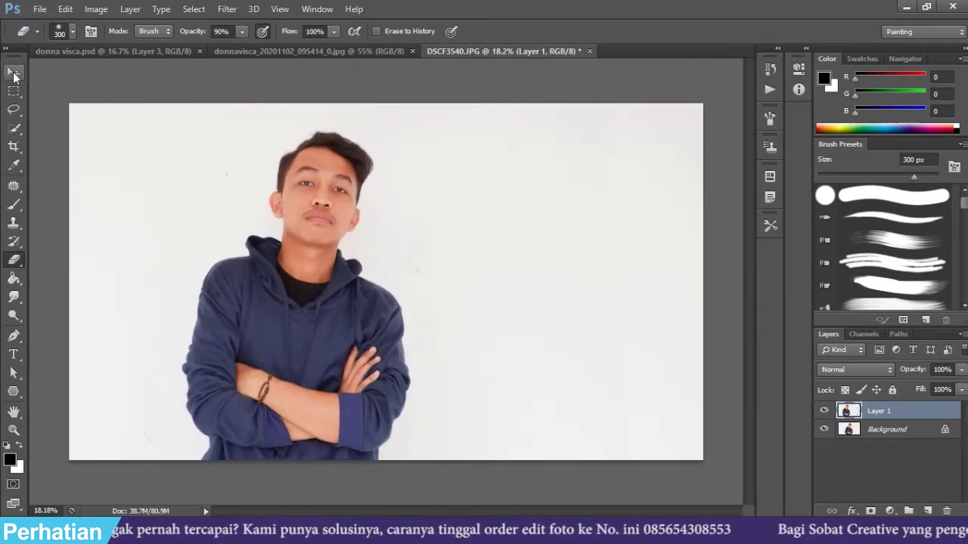
pyautogui.click(13, 76)
pyautogui.click(282, 55)
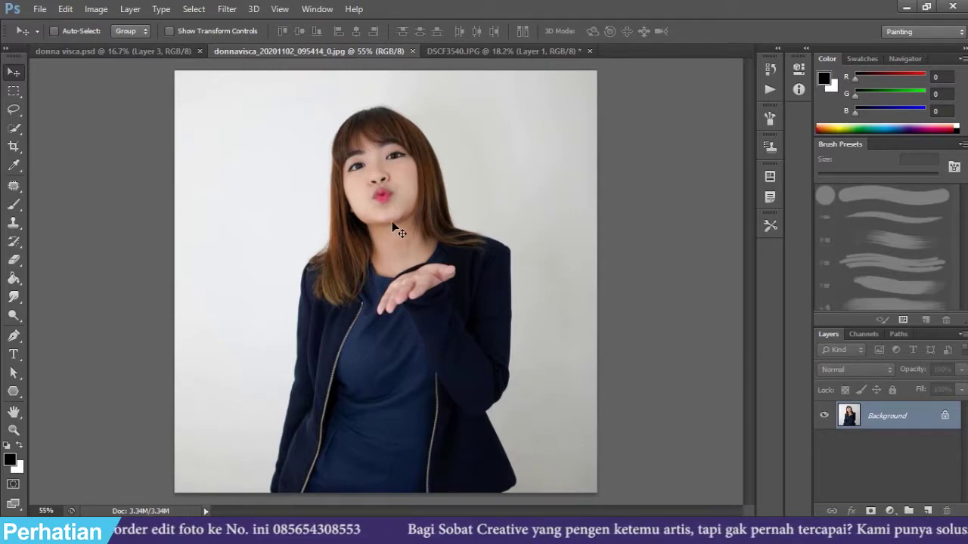
# Step: Select the woman's whole figure, including hair and jacket edges, with Quick Selection
pyautogui.press('w')
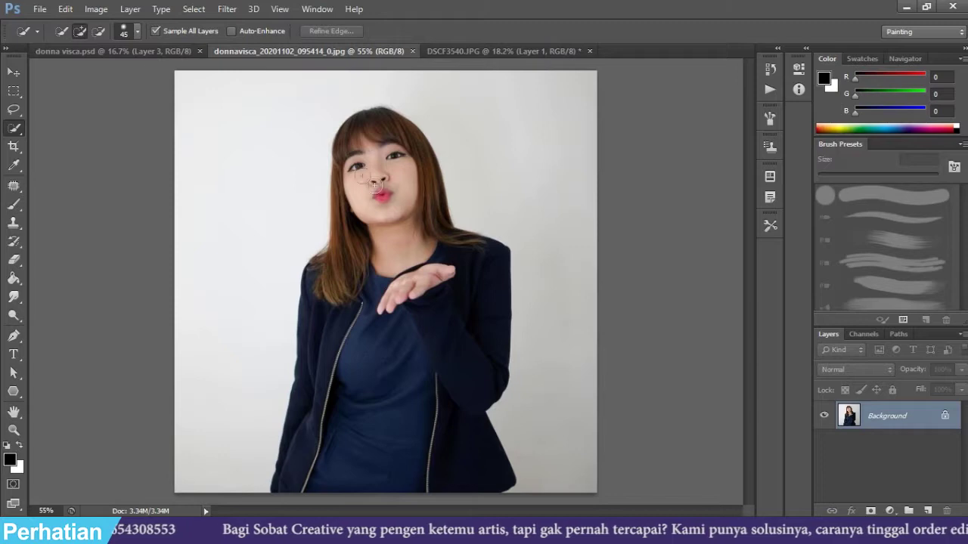
pyautogui.press(']')
pyautogui.press(']')
pyautogui.press(']')
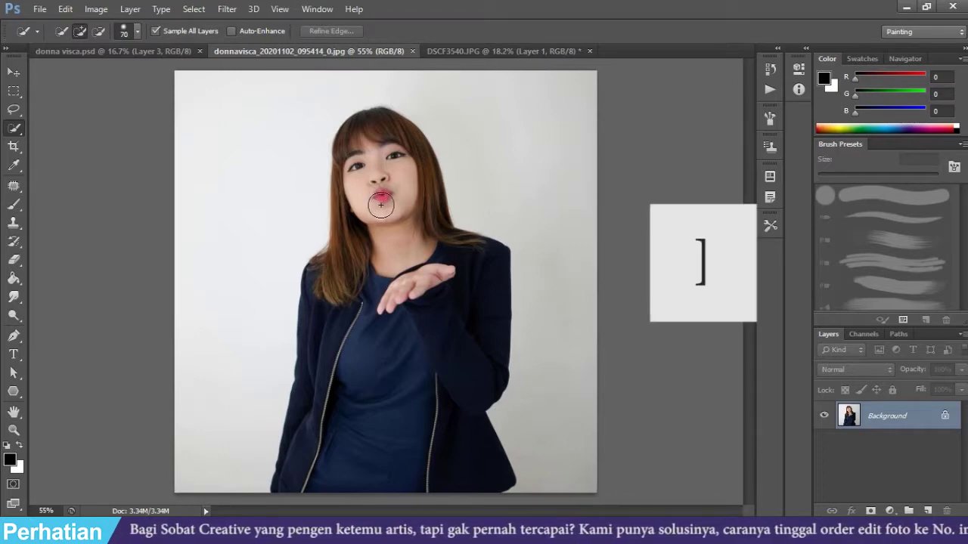
pyautogui.moveTo(366, 153); pyautogui.dragTo(463, 308)
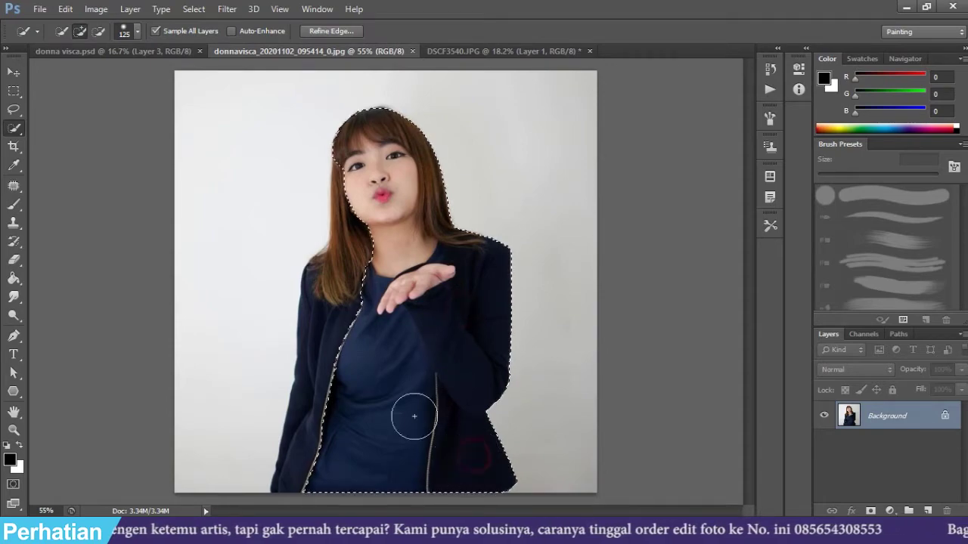
pyautogui.moveTo(328, 401); pyautogui.dragTo(355, 221)
pyautogui.moveTo(335, 279); pyautogui.dragTo(327, 254)
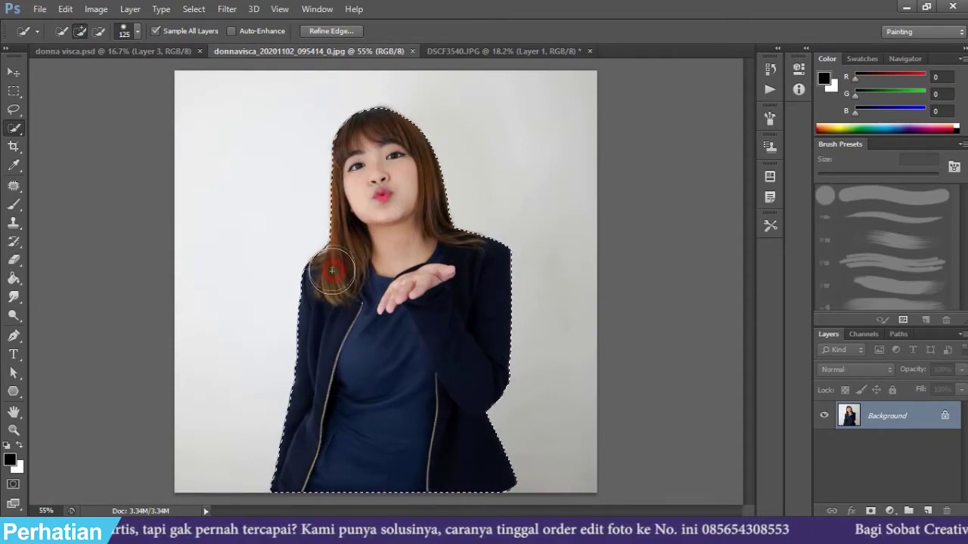
pyautogui.moveTo(300, 453); pyautogui.dragTo(291, 484)
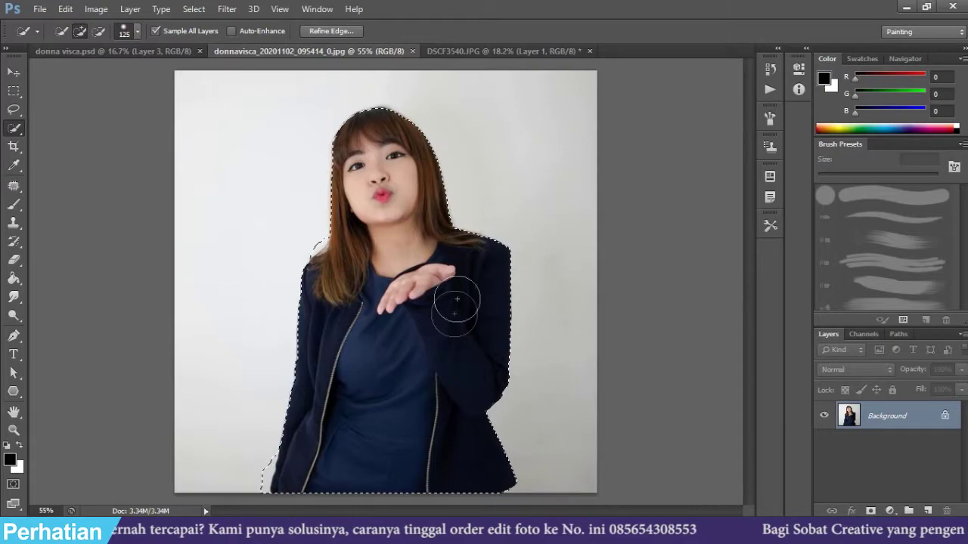
pyautogui.moveTo(464, 316); pyautogui.dragTo(458, 249)
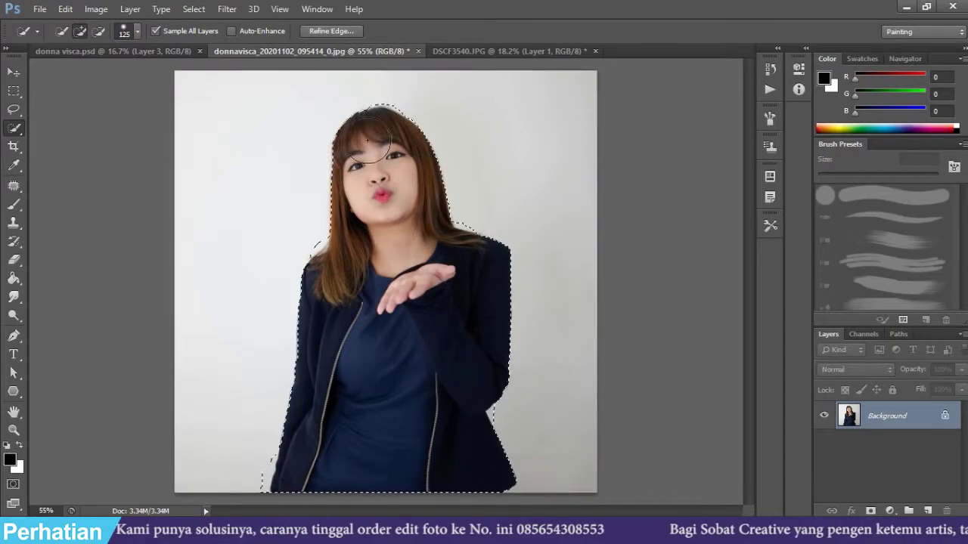
pyautogui.hotkey('ctrl', '-')
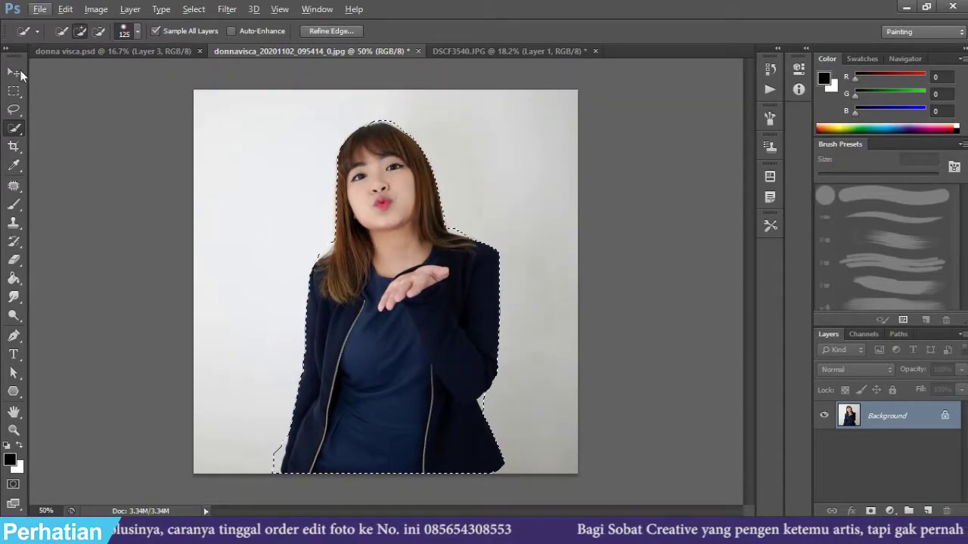
# Step: Drag the selected woman into DSCF3540.JPG as Layer 2
pyautogui.click(17, 73)
pyautogui.moveTo(420, 302); pyautogui.dragTo(512, 89)
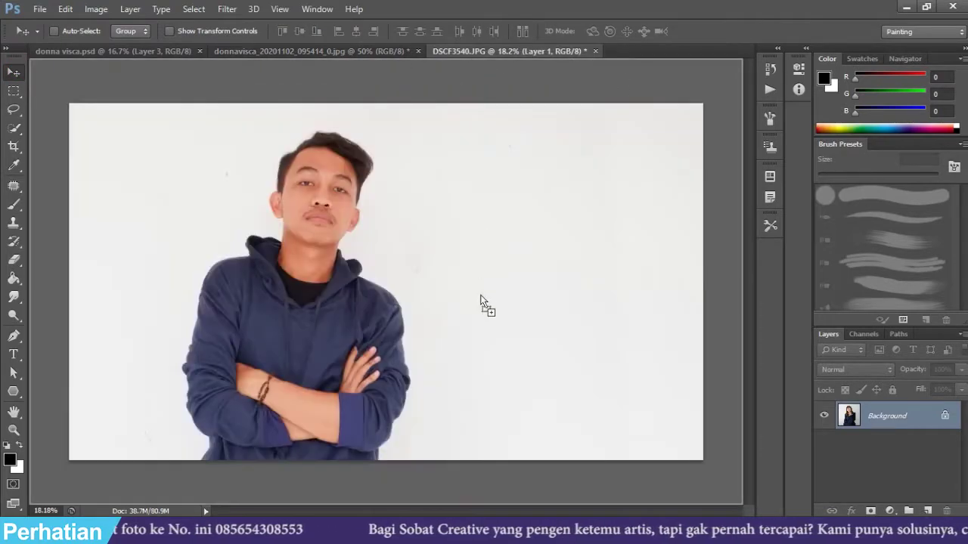
pyautogui.moveTo(513, 89)
pyautogui.mouseDown()
pyautogui.moveTo(482, 300)
pyautogui.moveTo(497, 377)
pyautogui.mouseUp()
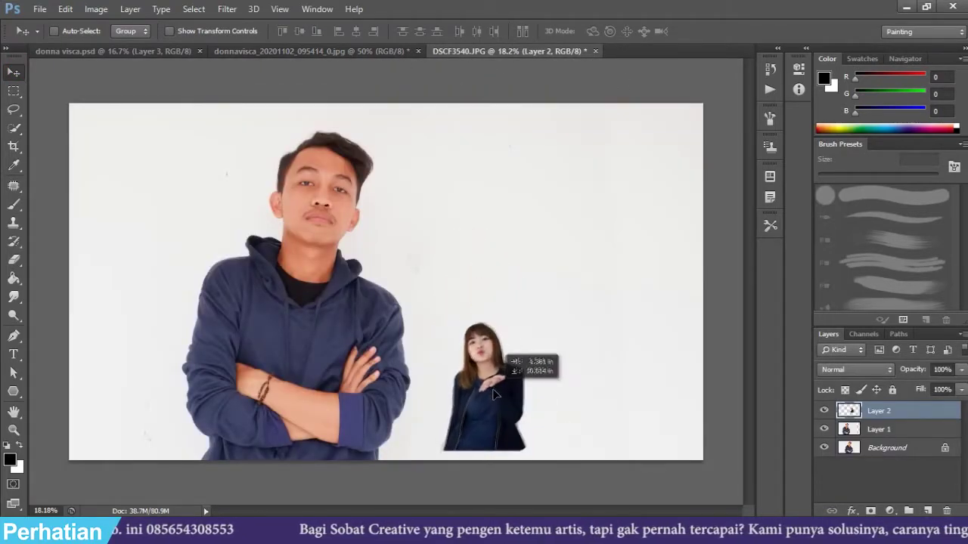
# Step: Scale Layer 2's woman proportionally to the man's size and place her on his right
pyautogui.hotkey('ctrl', 't')
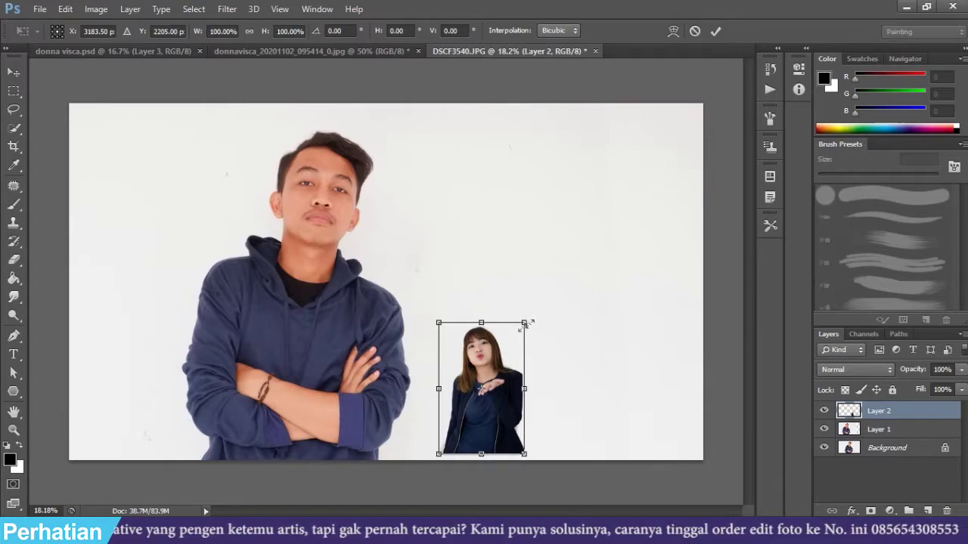
pyautogui.press('shift')
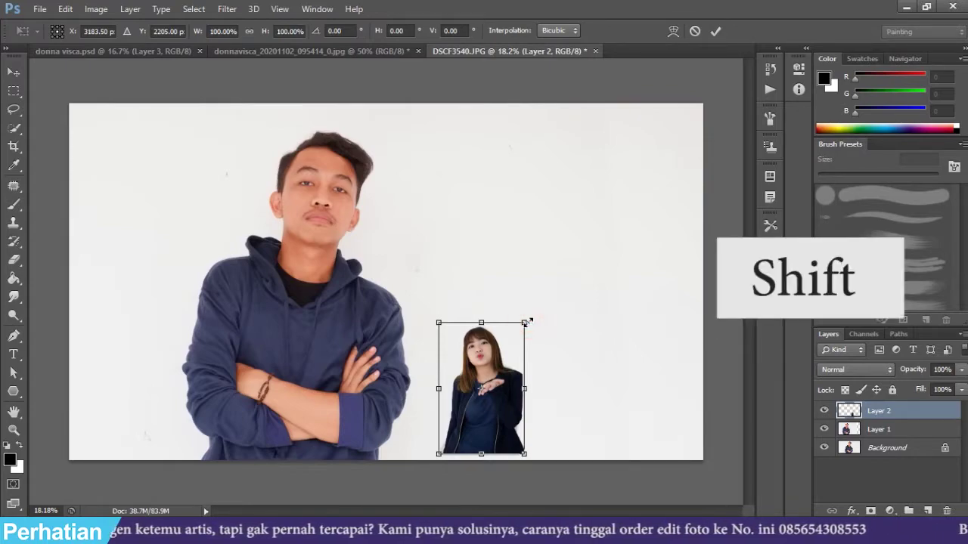
pyautogui.moveTo(527, 321); pyautogui.dragTo(640, 144)
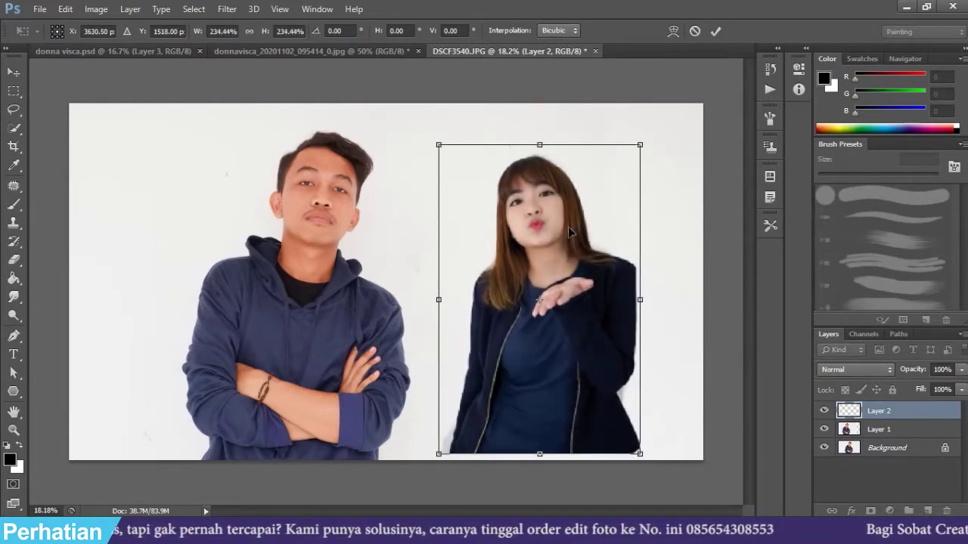
pyautogui.moveTo(567, 226); pyautogui.dragTo(533, 239)
pyautogui.moveTo(615, 158)
pyautogui.mouseDown()
pyautogui.moveTo(636, 136)
pyautogui.moveTo(579, 176)
pyautogui.mouseUp()
pyautogui.doubleClick(523, 229)
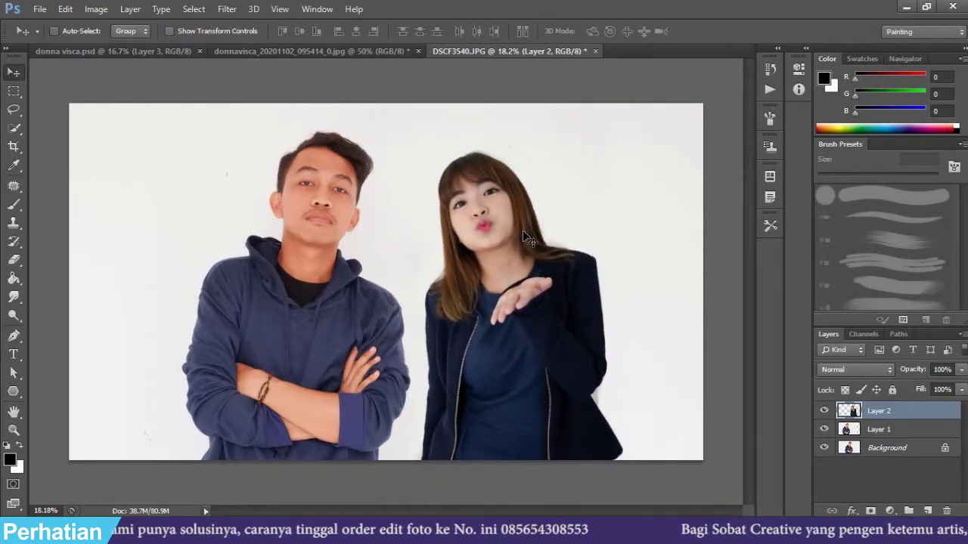
pyautogui.moveTo(551, 283); pyautogui.dragTo(544, 289)
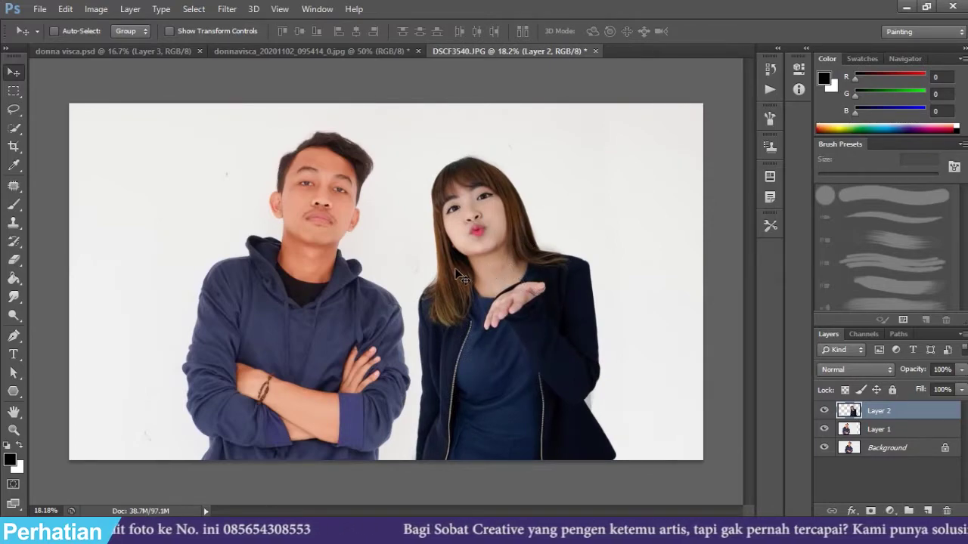
# Step: Adjust the woman's perspective by dragging her top and bottom transform handles
pyautogui.click(63, 10)
pyautogui.moveTo(113, 275)
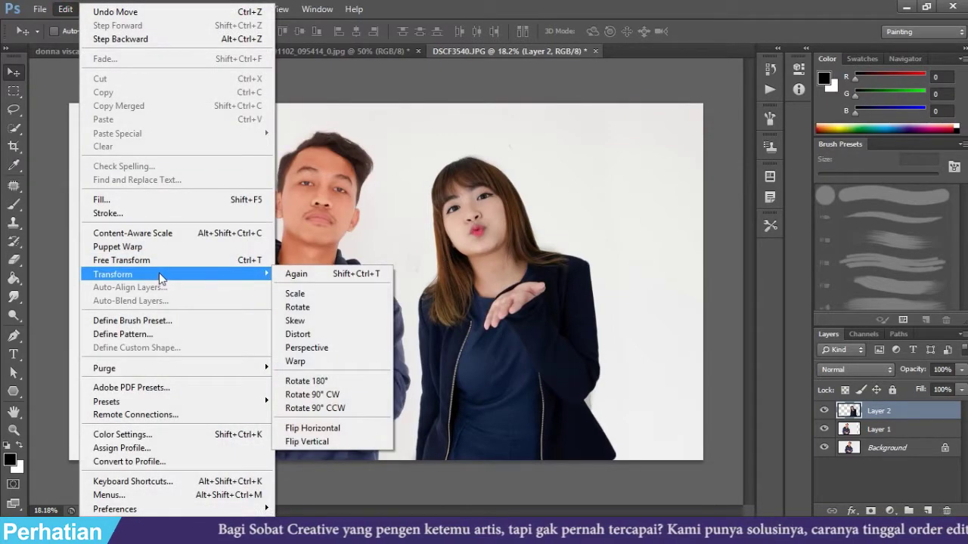
pyautogui.click(311, 350)
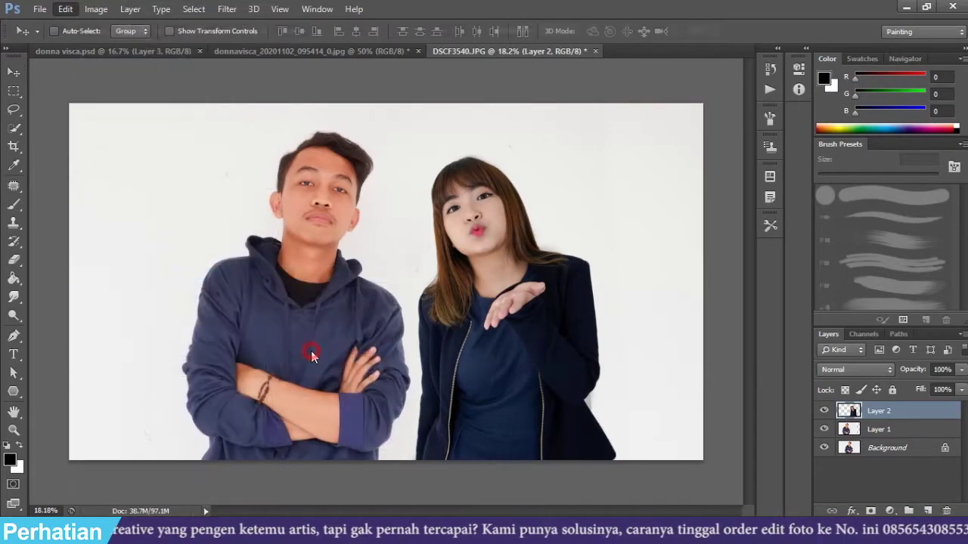
pyautogui.moveTo(402, 148); pyautogui.dragTo(400, 151)
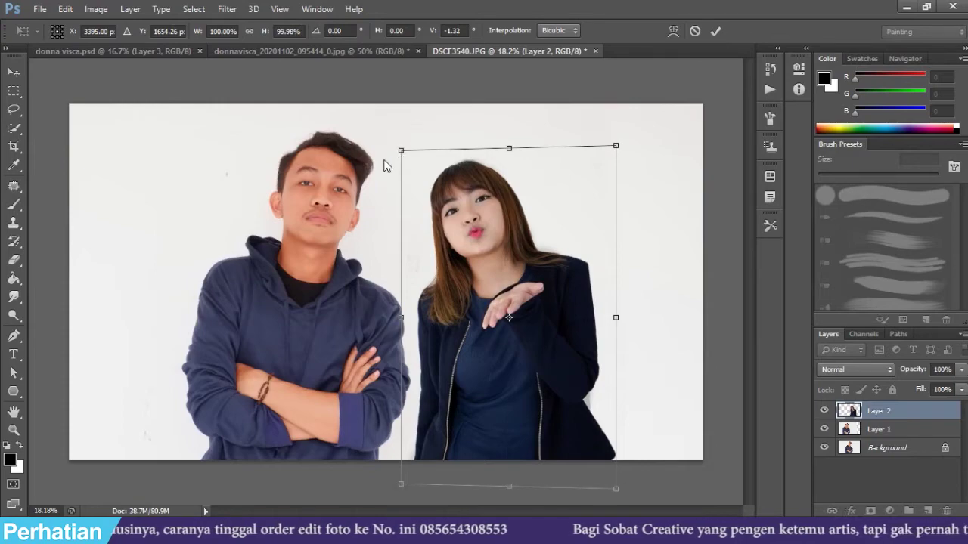
pyautogui.moveTo(400, 485); pyautogui.dragTo(406, 462)
pyautogui.moveTo(401, 149); pyautogui.dragTo(399, 140)
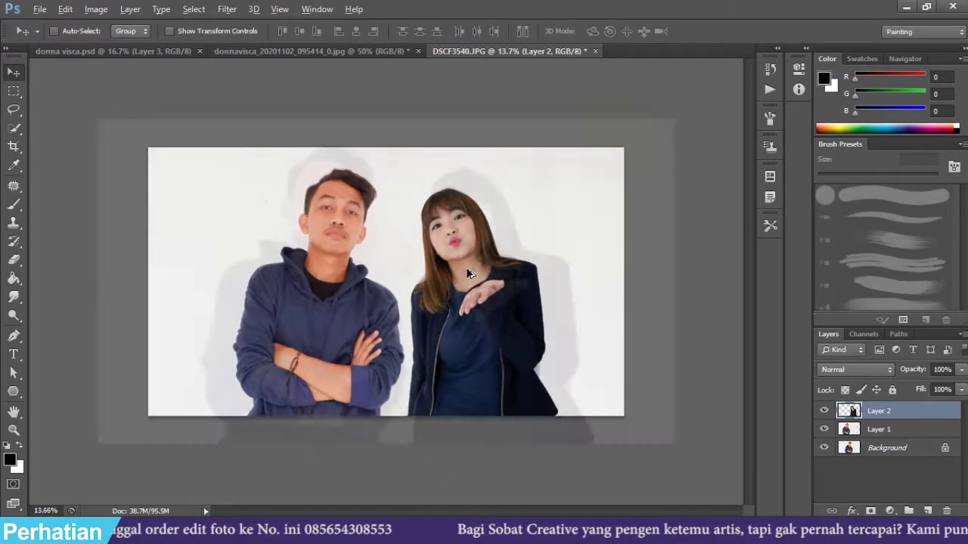
pyautogui.scroll(2, 466, 268)
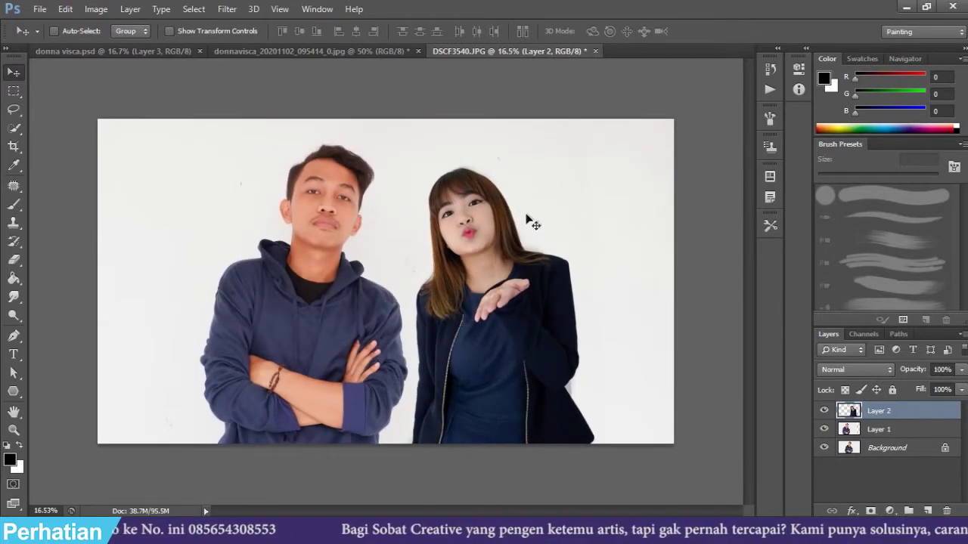
# Step: Enlarge the woman slightly and nudge her a little left and down
pyautogui.hotkey('ctrl', 't')
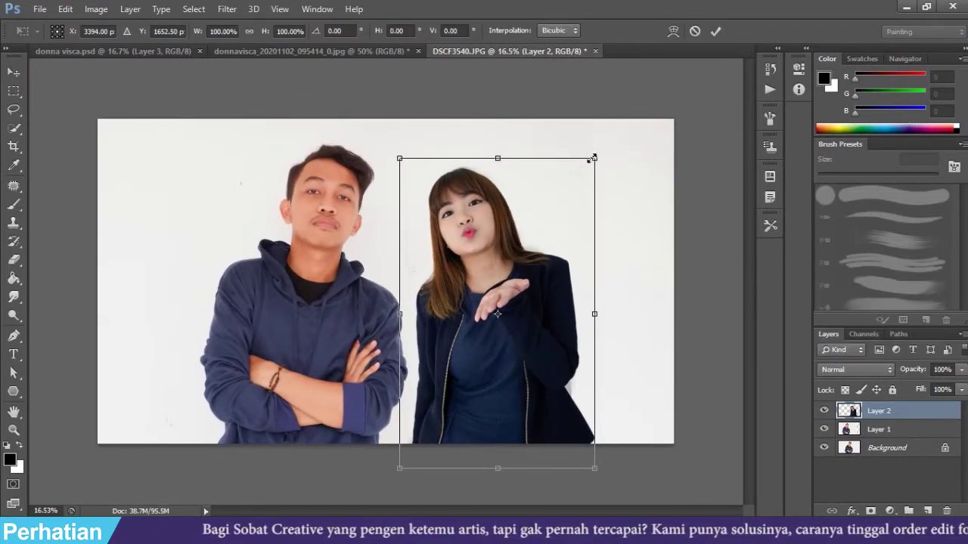
pyautogui.moveTo(594, 158); pyautogui.dragTo(601, 149)
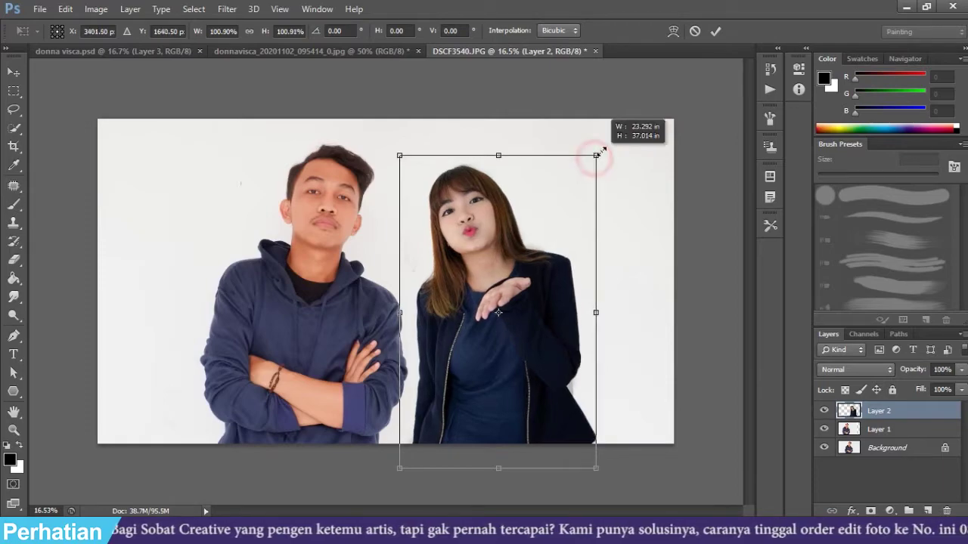
pyautogui.press('Return')
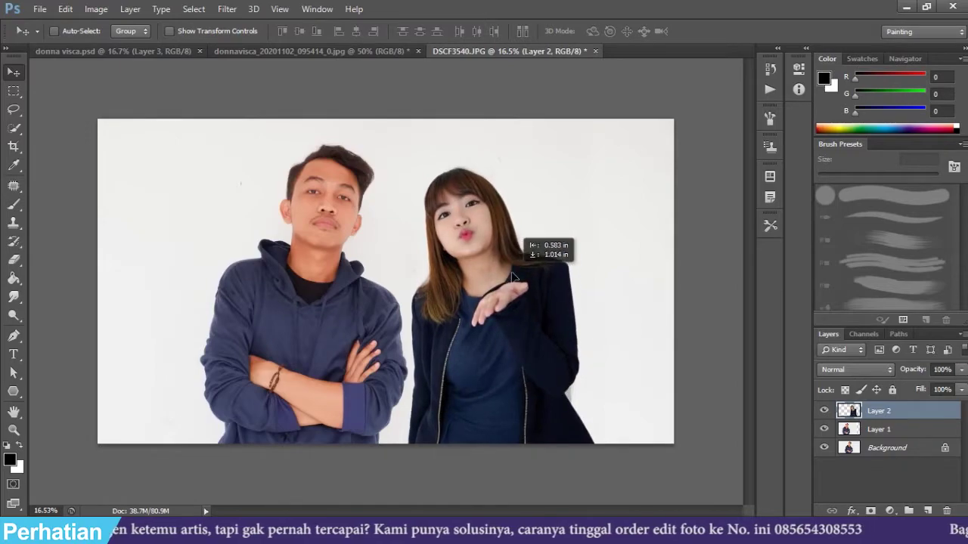
pyautogui.moveTo(526, 276); pyautogui.dragTo(520, 285)
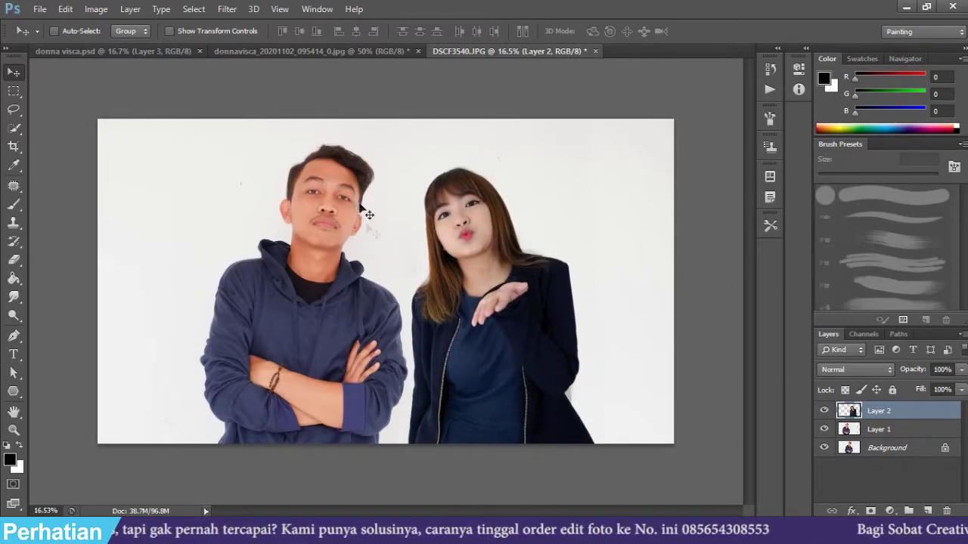
pyautogui.hotkey('ctrl', '+')
pyautogui.scroll(-1, 401, 260)
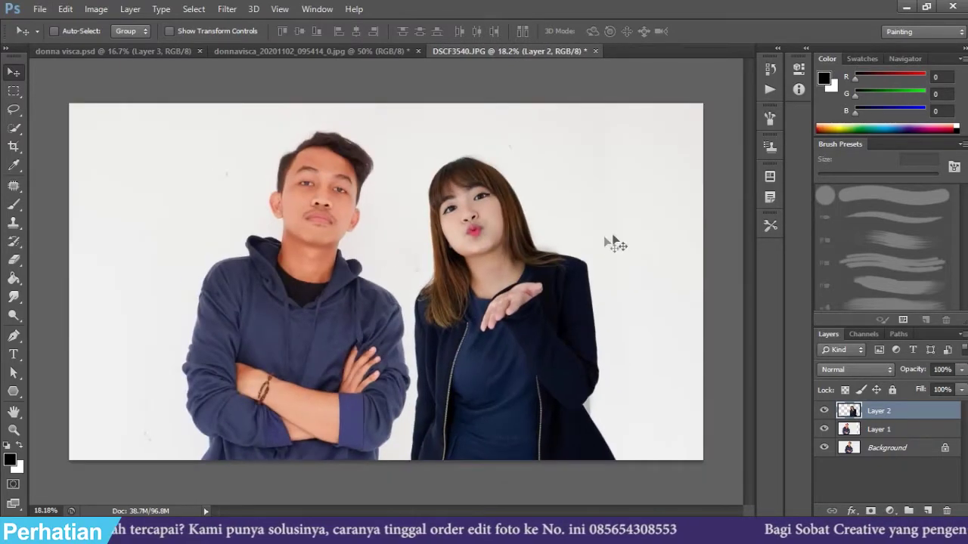
pyautogui.scroll(-1, 603, 247)
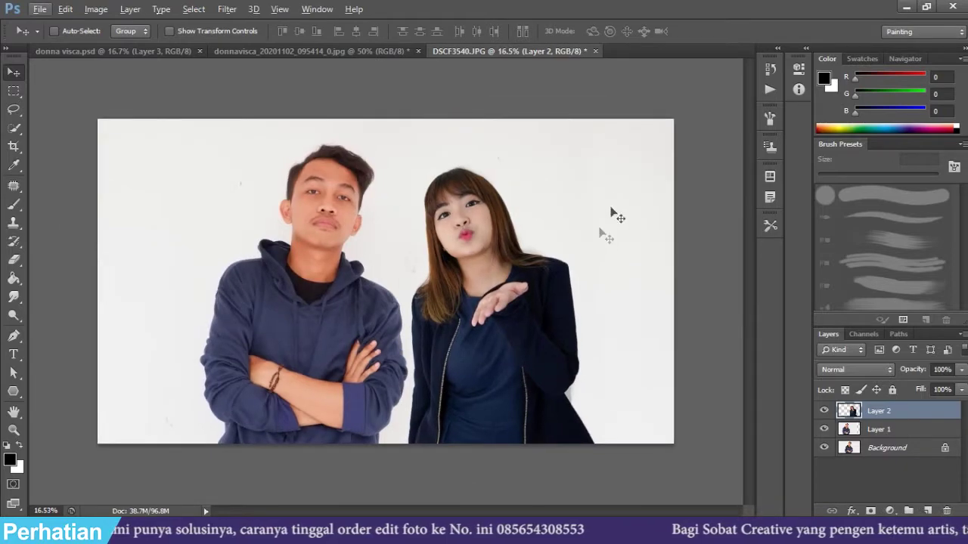
# Step: Rotate the woman by about -2.83° so she tilts slightly beside the man
pyautogui.hotkey('ctrl', 't')
pyautogui.moveTo(638, 165); pyautogui.dragTo(628, 162)
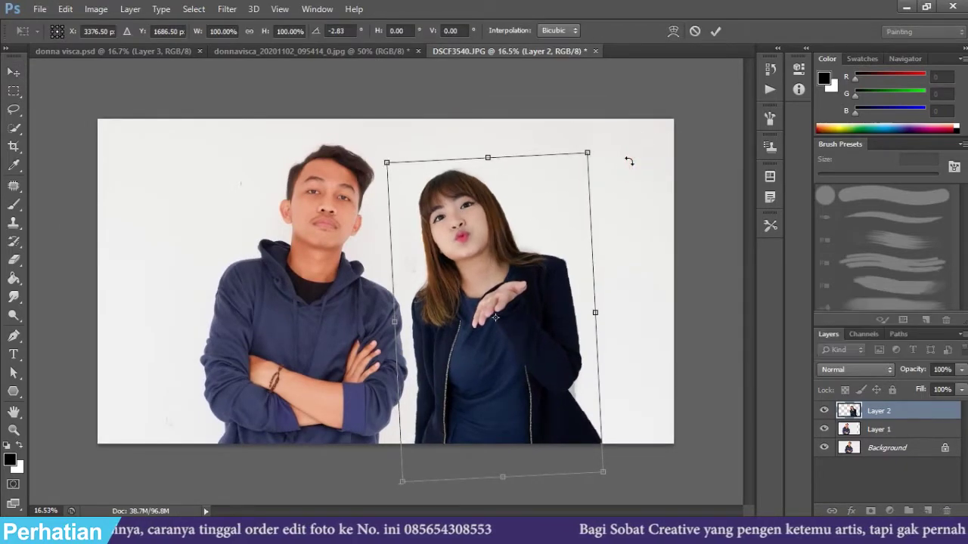
pyautogui.press('Return')
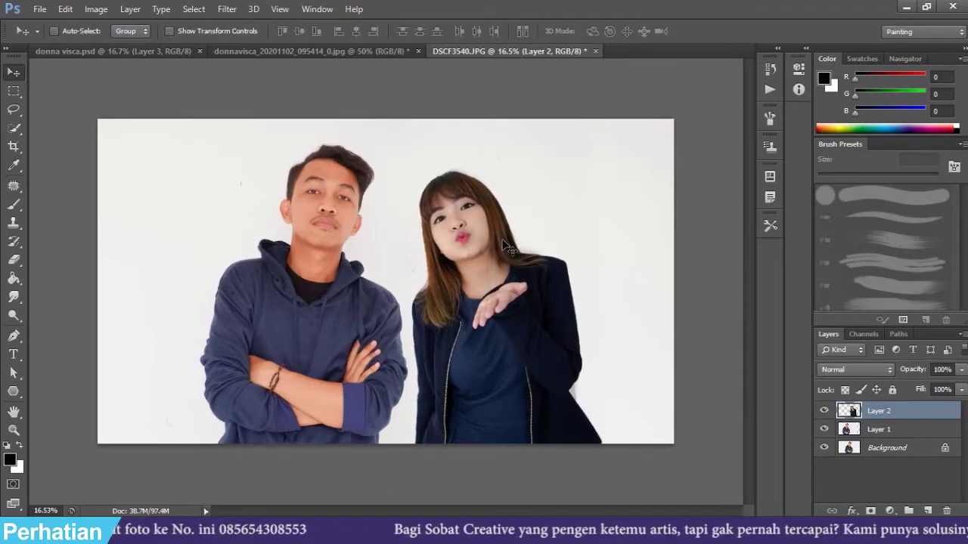
pyautogui.scroll(-1, 511, 251)
pyautogui.scroll(1, 495, 268)
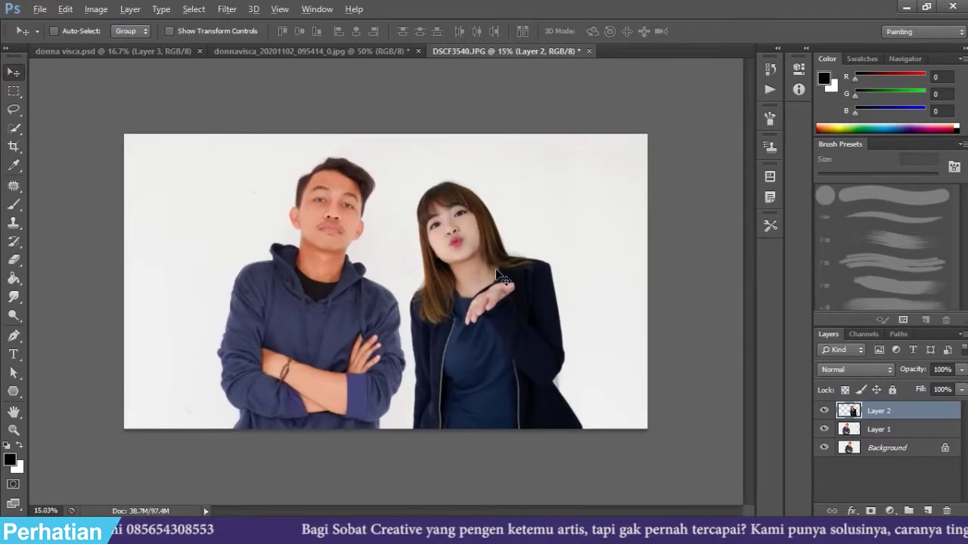
pyautogui.scroll(1, 495, 269)
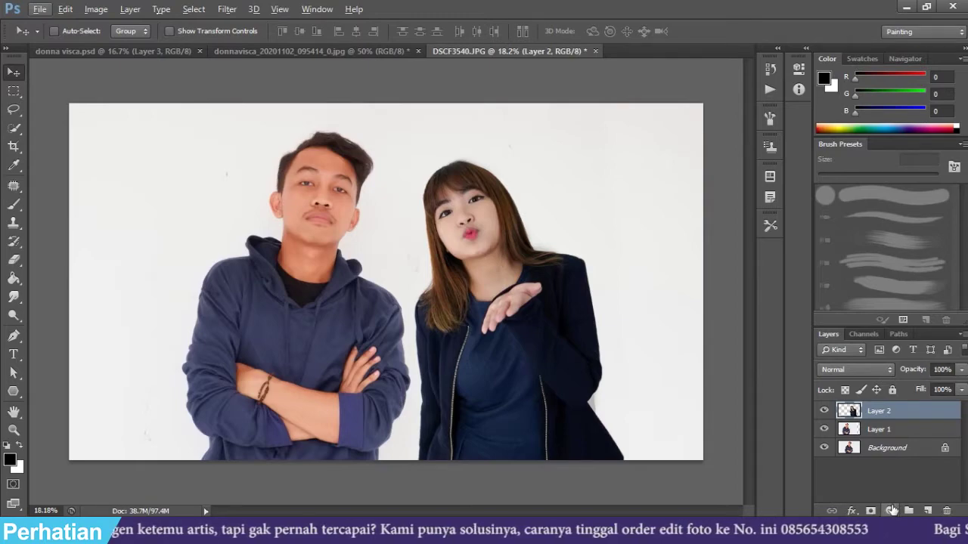
# Step: Add a Color Balance 1 adjustment layer with midtones Cyan–Red +19, Yellow–Blue -18
pyautogui.click(892, 509)
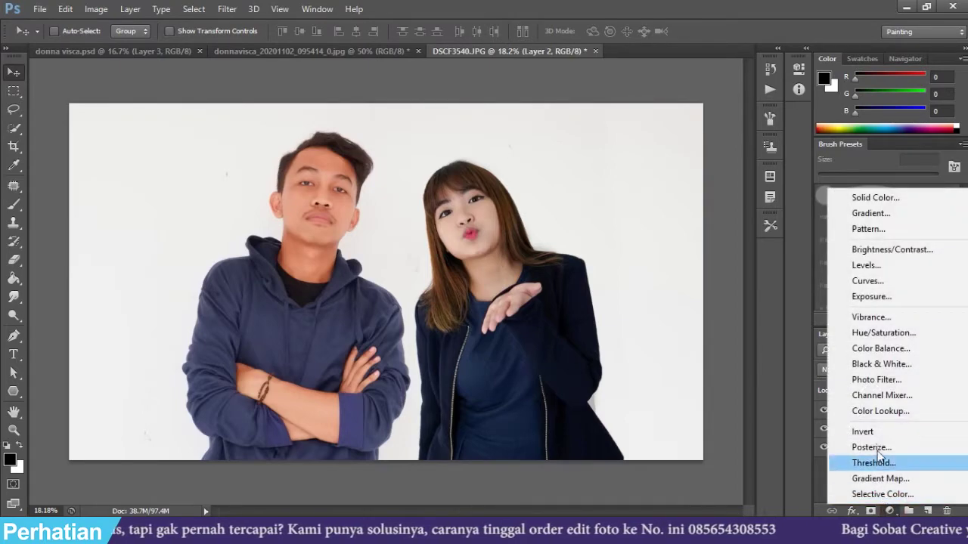
pyautogui.click(873, 352)
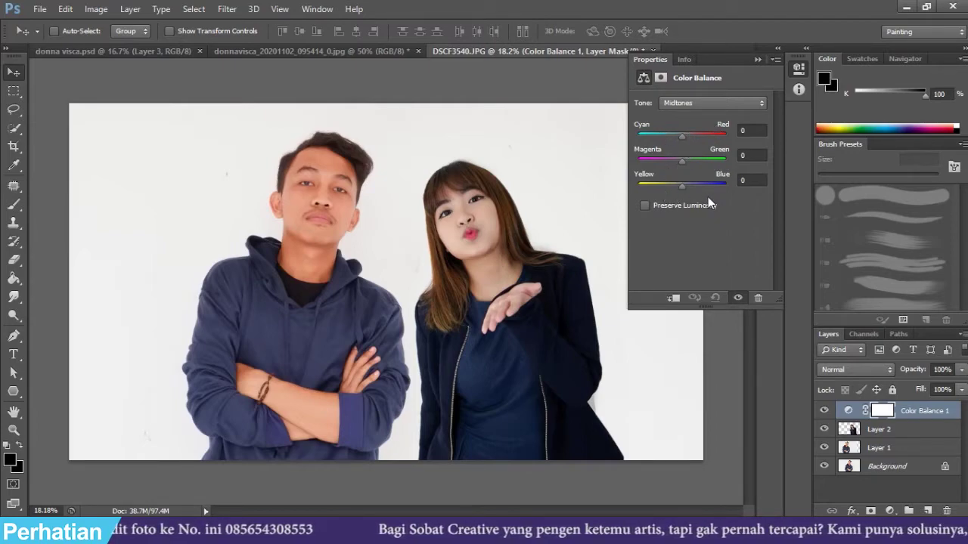
pyautogui.moveTo(684, 134); pyautogui.dragTo(691, 134)
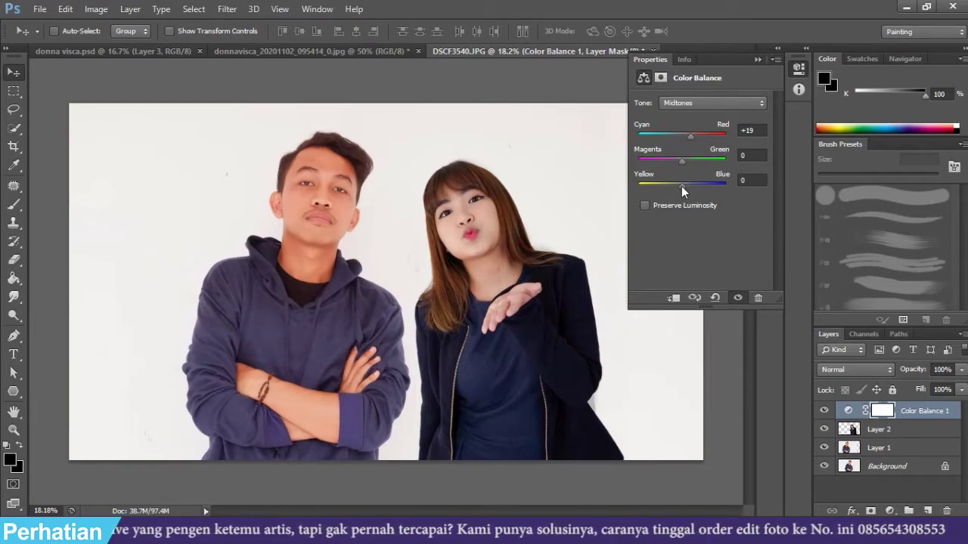
pyautogui.moveTo(683, 190); pyautogui.dragTo(674, 190)
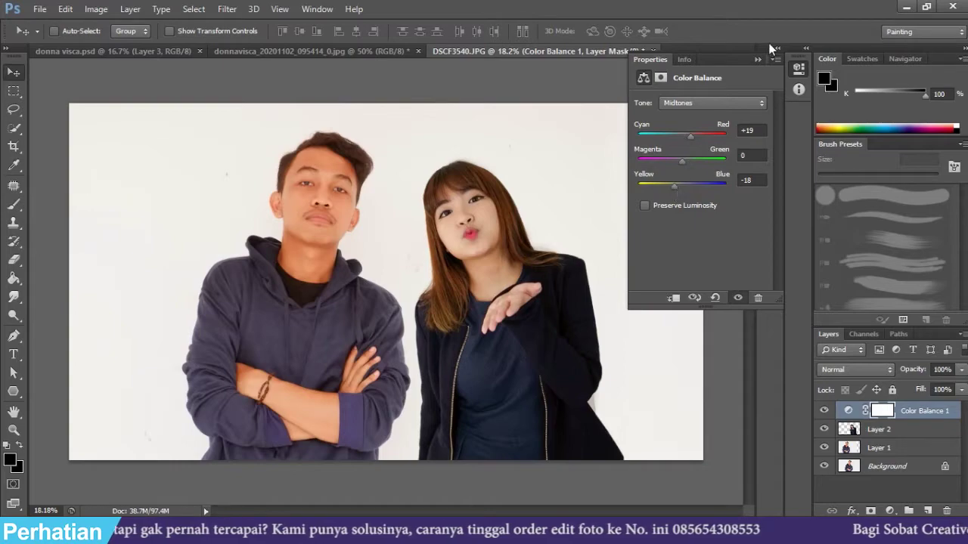
pyautogui.click(758, 59)
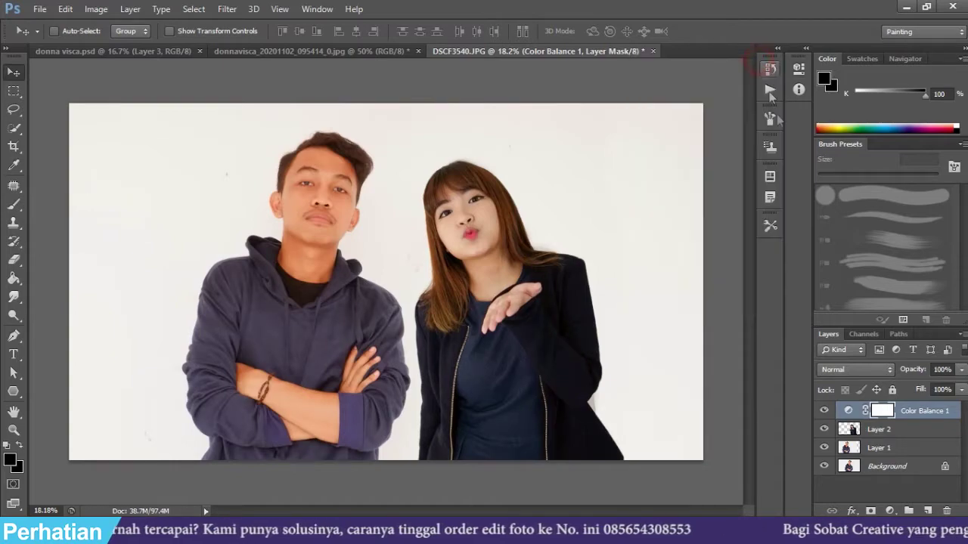
# Step: Rename Layer 2 to 'donna' and Layer 1 to 'saya', then reselect the donna layer
pyautogui.click(879, 429)
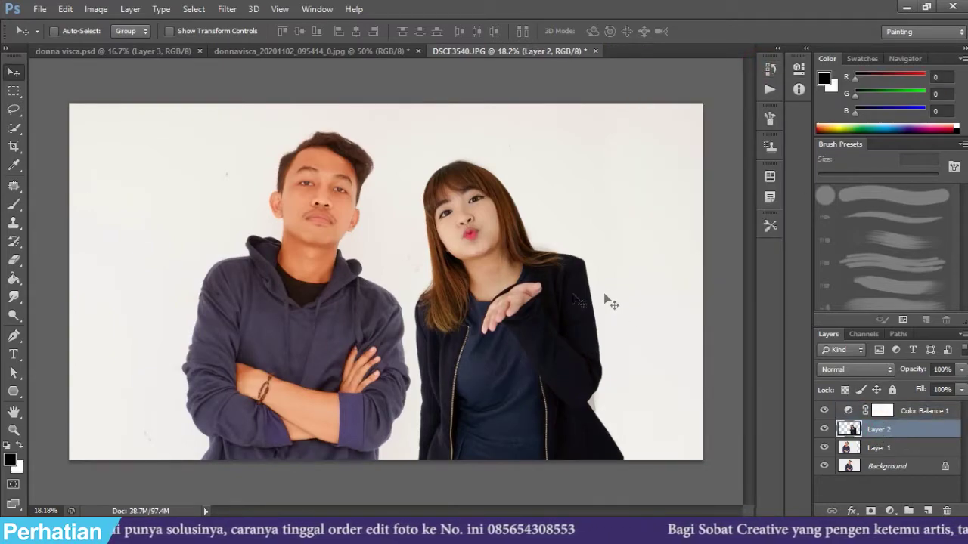
pyautogui.doubleClick(879, 430)
pyautogui.write('do')
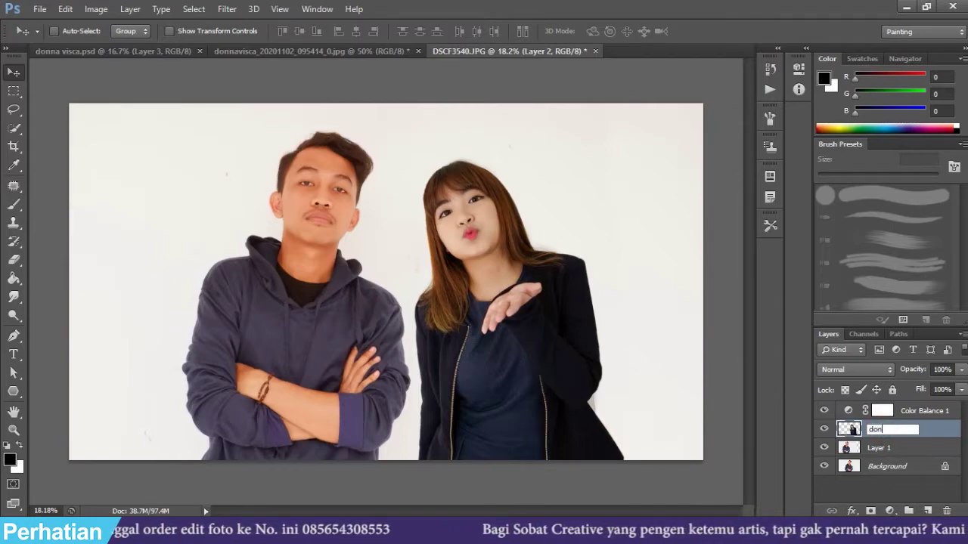
pyautogui.write('na')
pyautogui.press('Return')
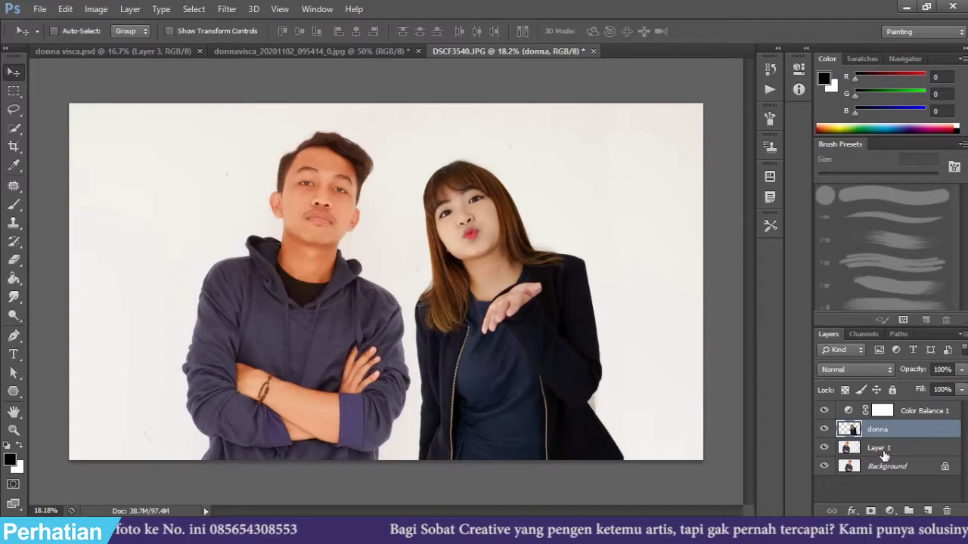
pyautogui.doubleClick(882, 451)
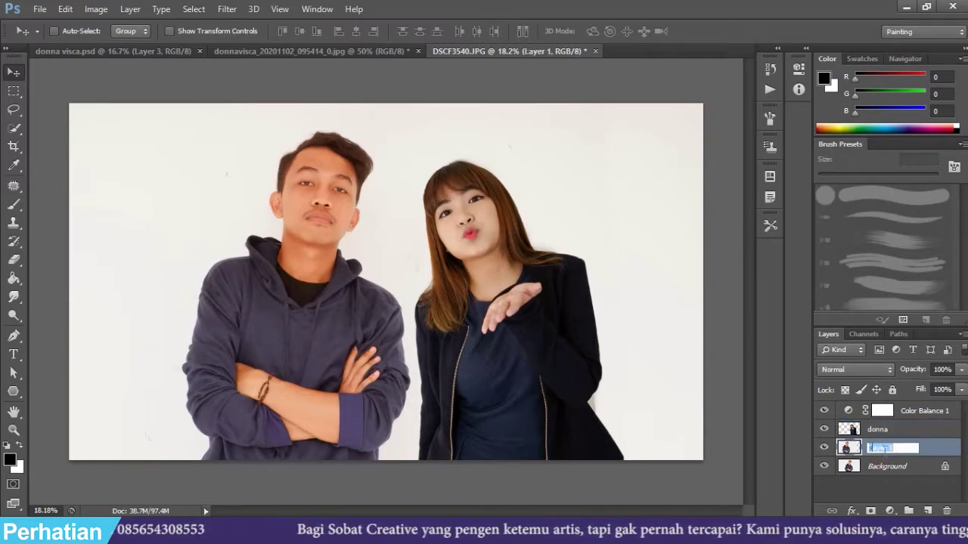
pyautogui.write('saya')
pyautogui.press('Return')
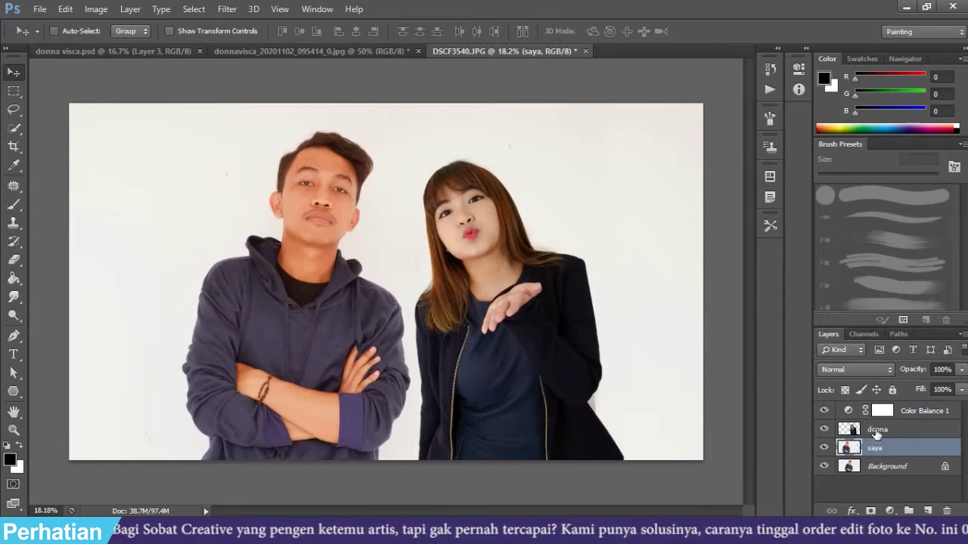
pyautogui.click(876, 431)
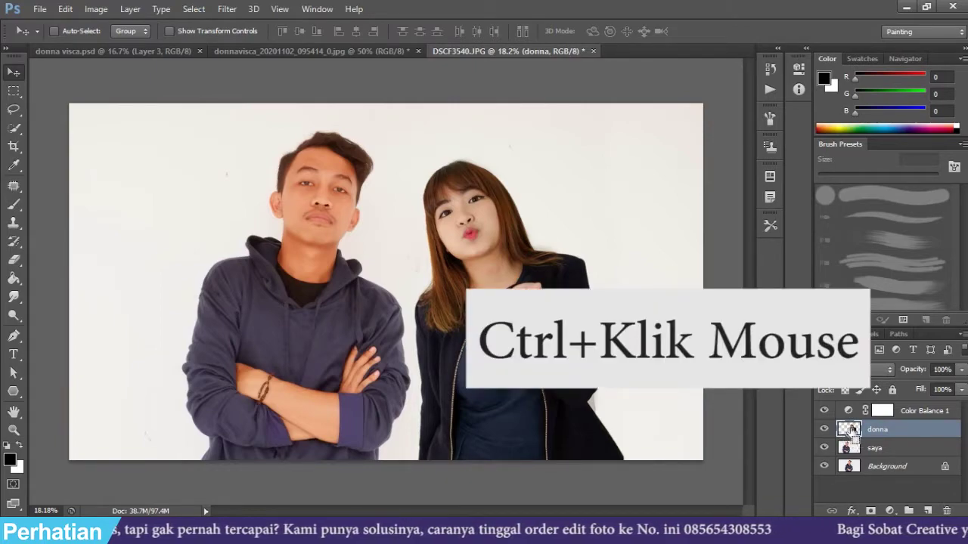
# Step: Load the donna layer's outline and add a masked Hue/Saturation layer at Hue -3, Saturation +25
pyautogui.keyDown('ctrl'); pyautogui.click(850, 430); pyautogui.keyUp('ctrl')
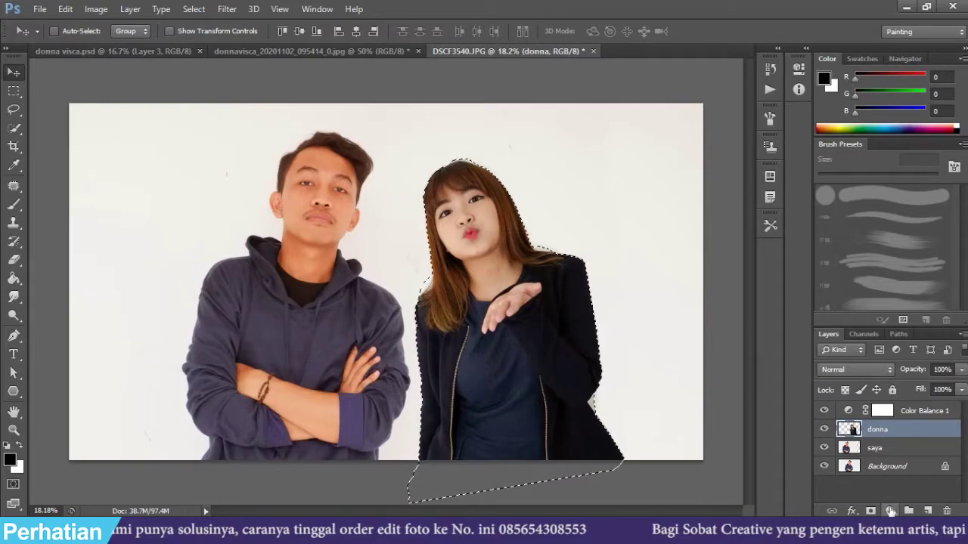
pyautogui.click(890, 511)
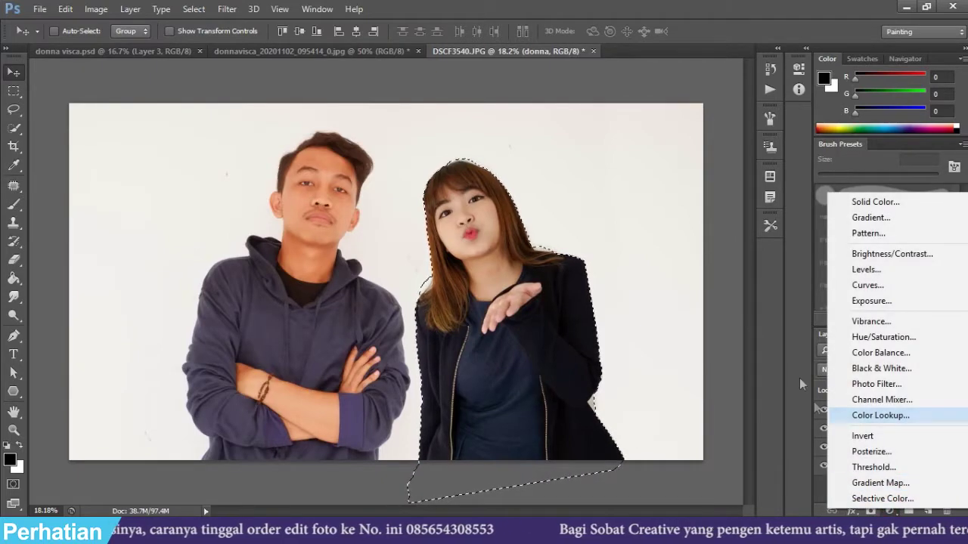
pyautogui.click(883, 337)
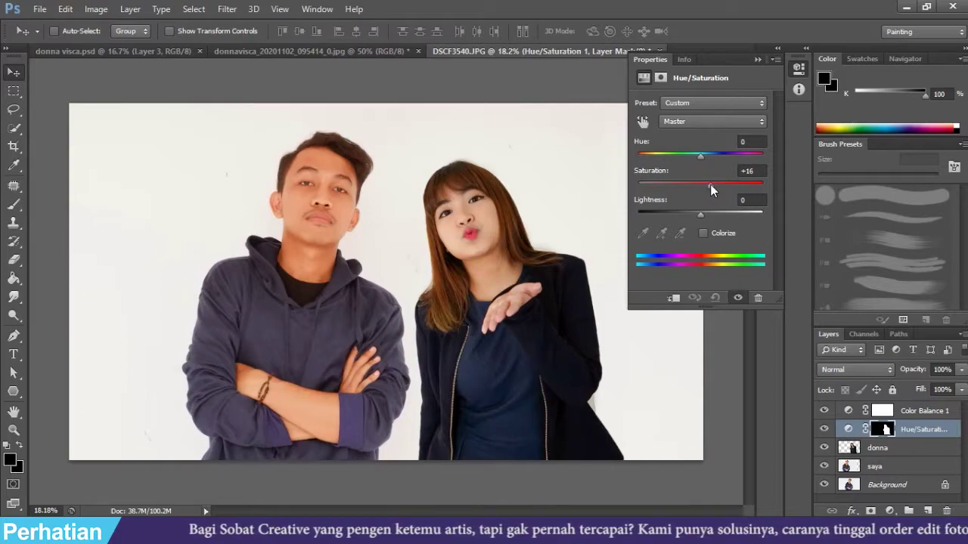
pyautogui.moveTo(700, 156)
pyautogui.mouseDown()
pyautogui.moveTo(716, 187)
pyautogui.moveTo(698, 155)
pyautogui.mouseUp()
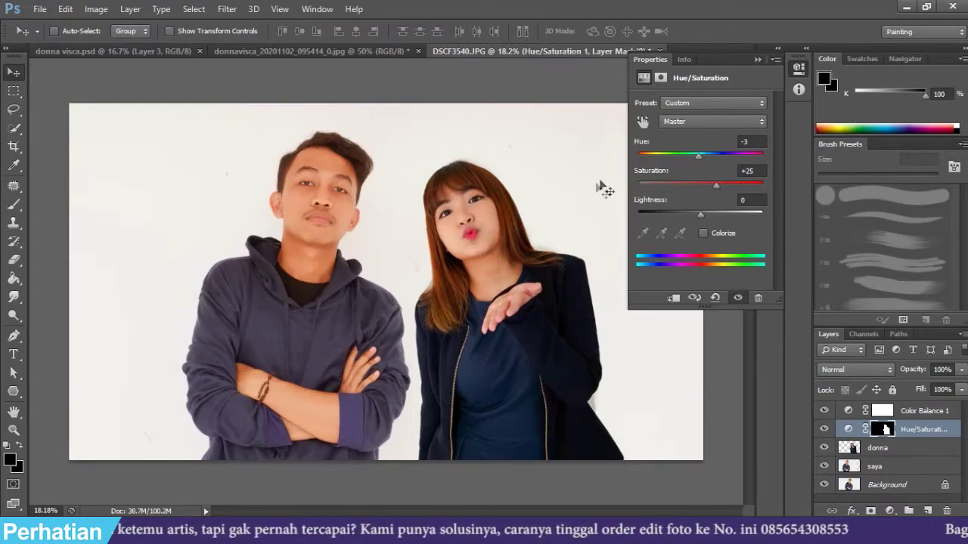
pyautogui.click(759, 58)
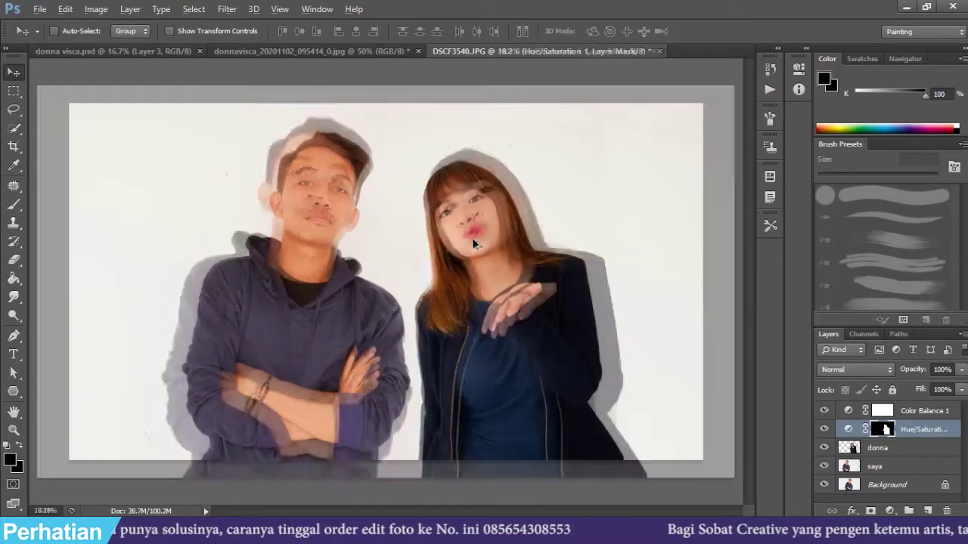
# Step: Set up the Eraser with a smaller brush at 33% opacity
pyautogui.scroll(3, 476, 250)
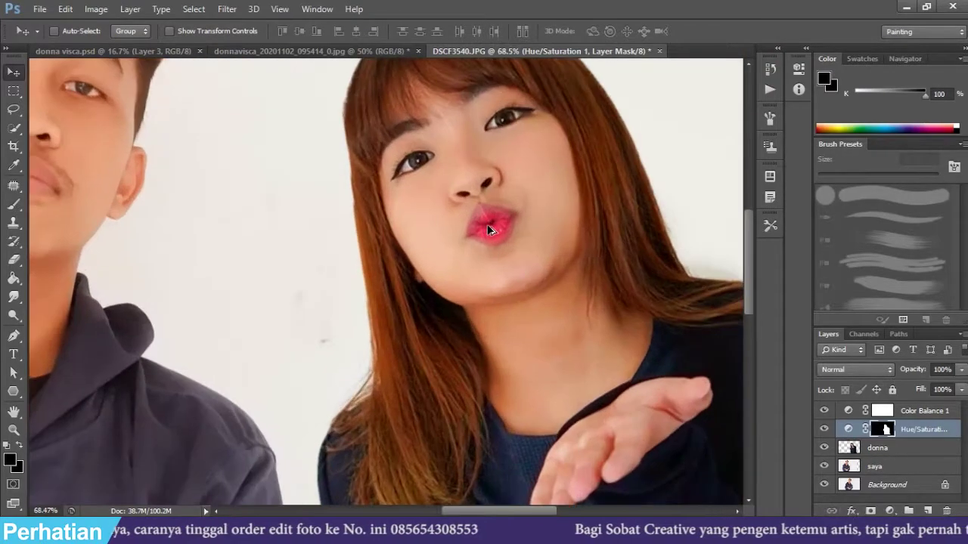
pyautogui.scroll(-2, 478, 230)
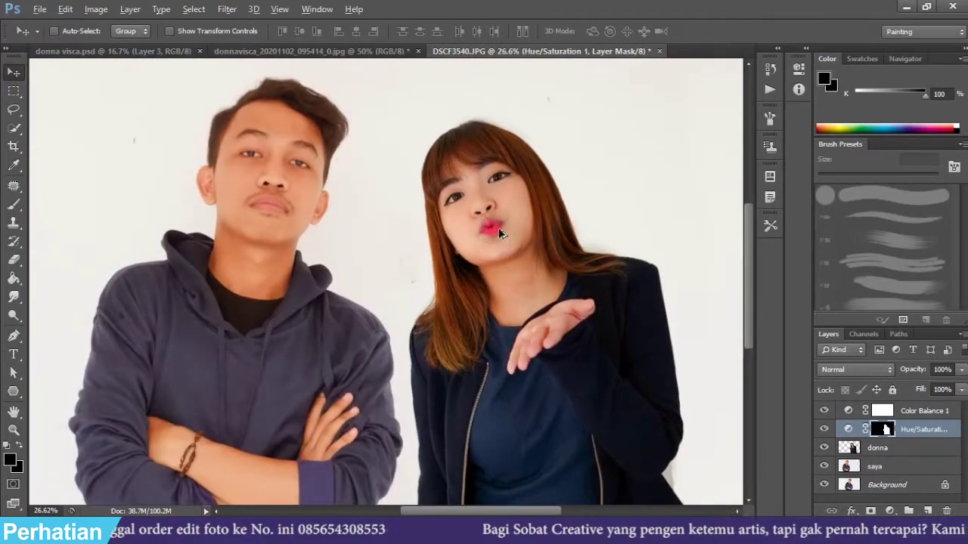
pyautogui.scroll(3, 498, 228)
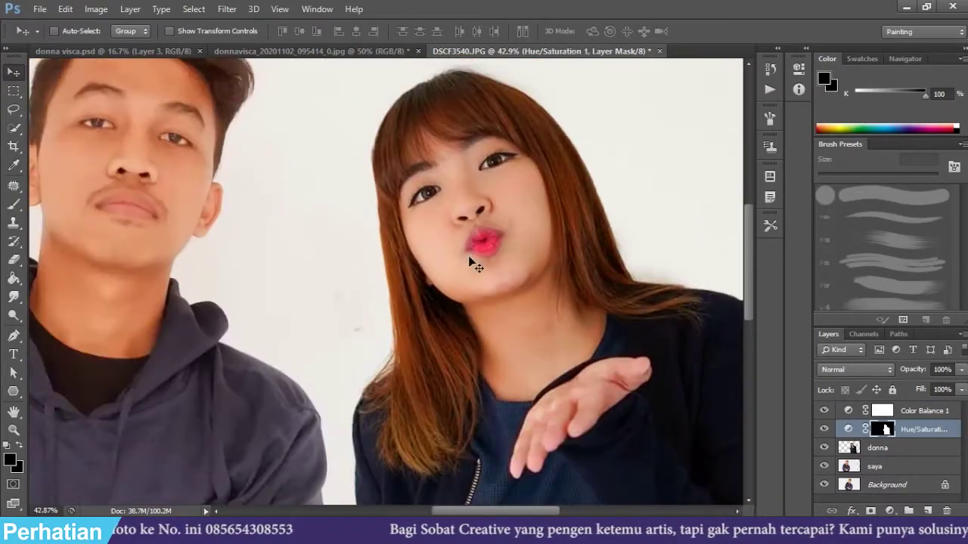
pyautogui.press('e')
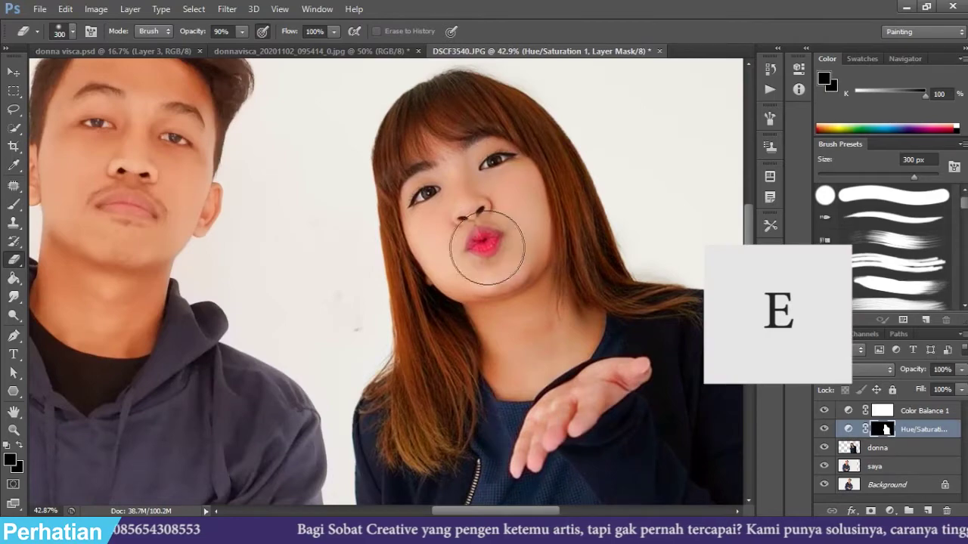
pyautogui.press('[')
pyautogui.press('[')
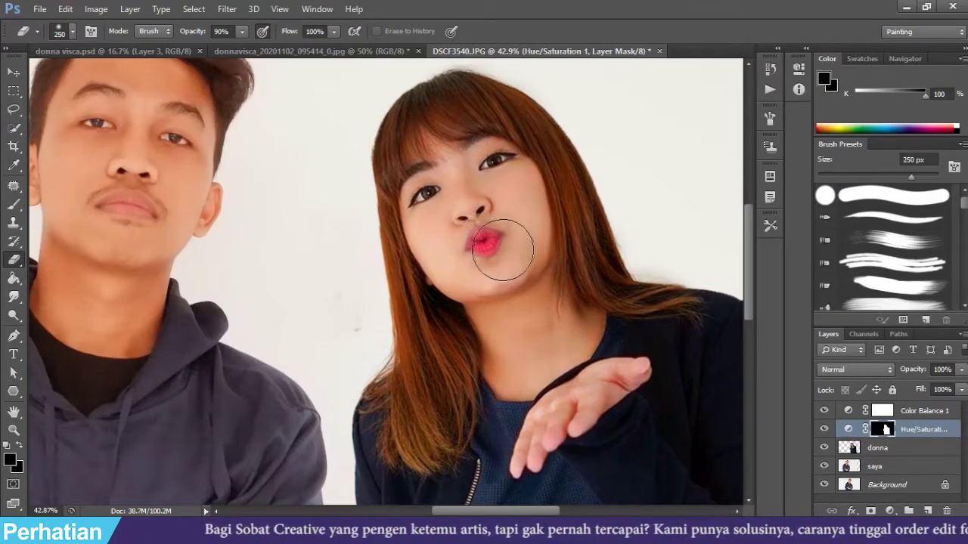
pyautogui.press('[')
pyautogui.press('[')
pyautogui.press('[')
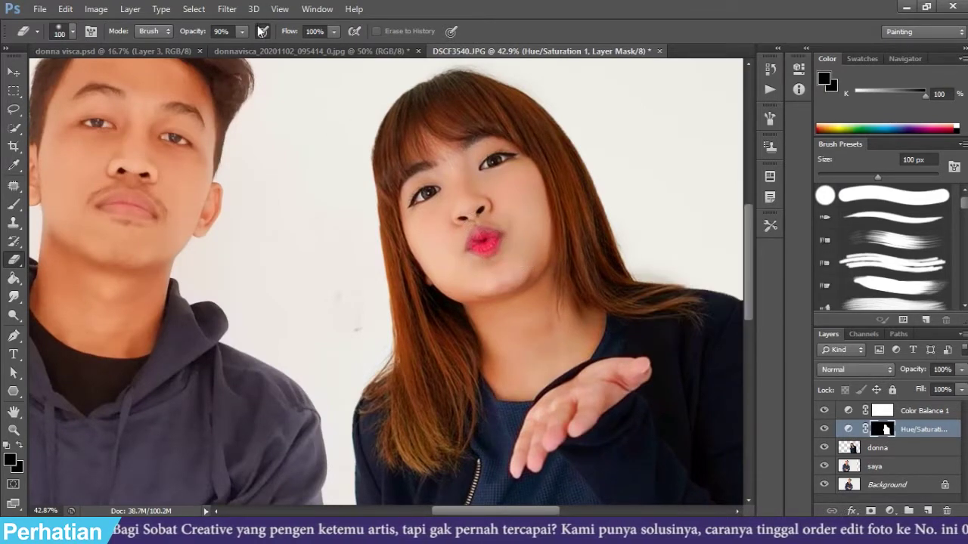
pyautogui.click(243, 32)
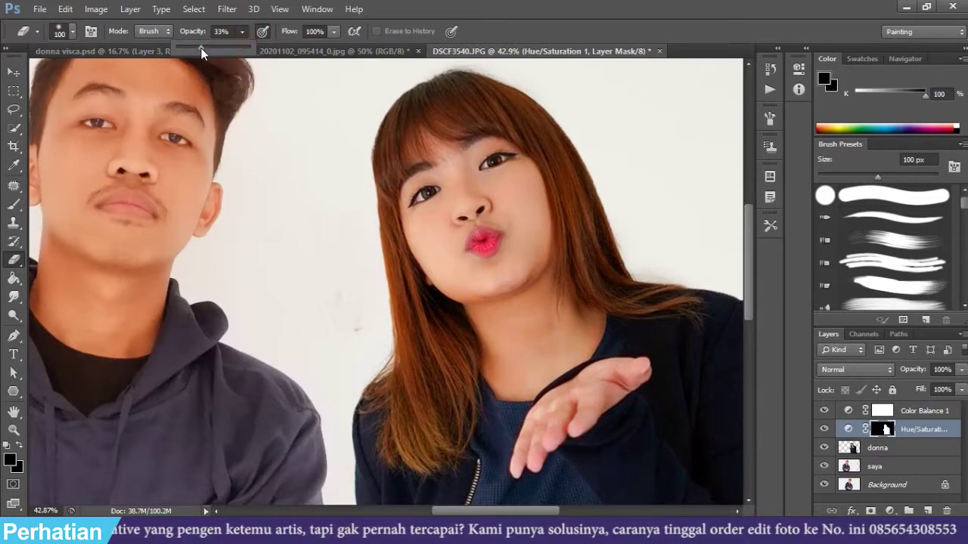
pyautogui.click(885, 431)
# Step: Partly erase the Hue/Saturation 1 mask over the woman's lips
pyautogui.scroll(2, 520, 244)
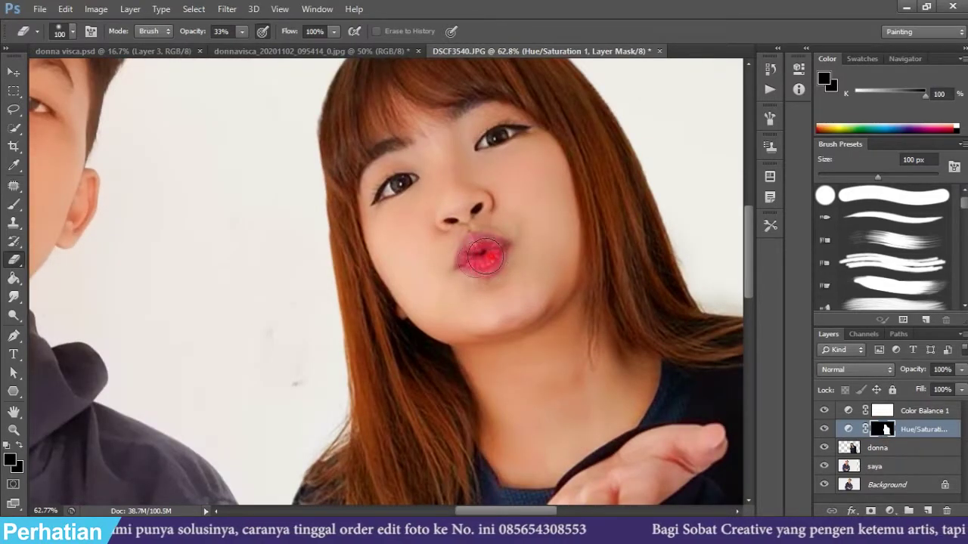
pyautogui.moveTo(480, 257); pyautogui.dragTo(487, 263)
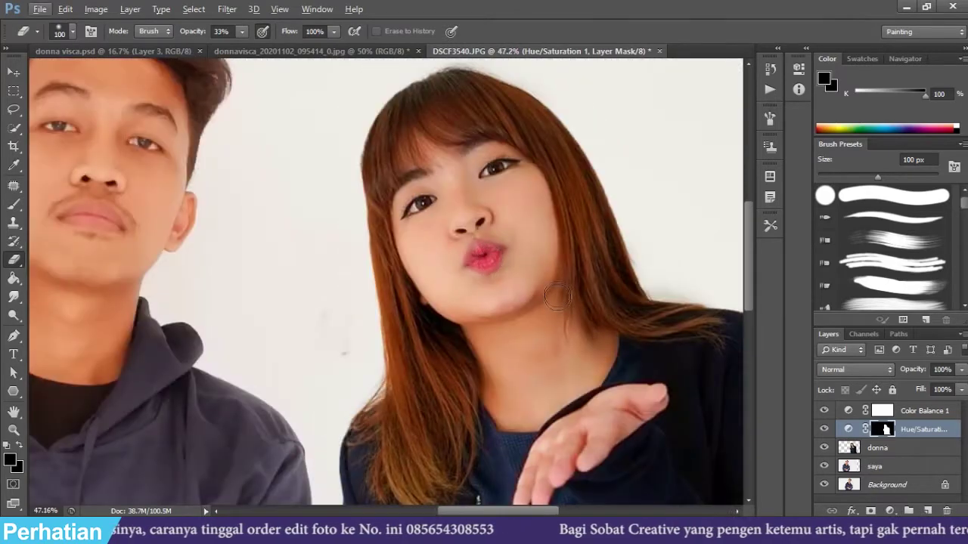
pyautogui.scroll(-4, 558, 291)
pyautogui.scroll(-1, 560, 293)
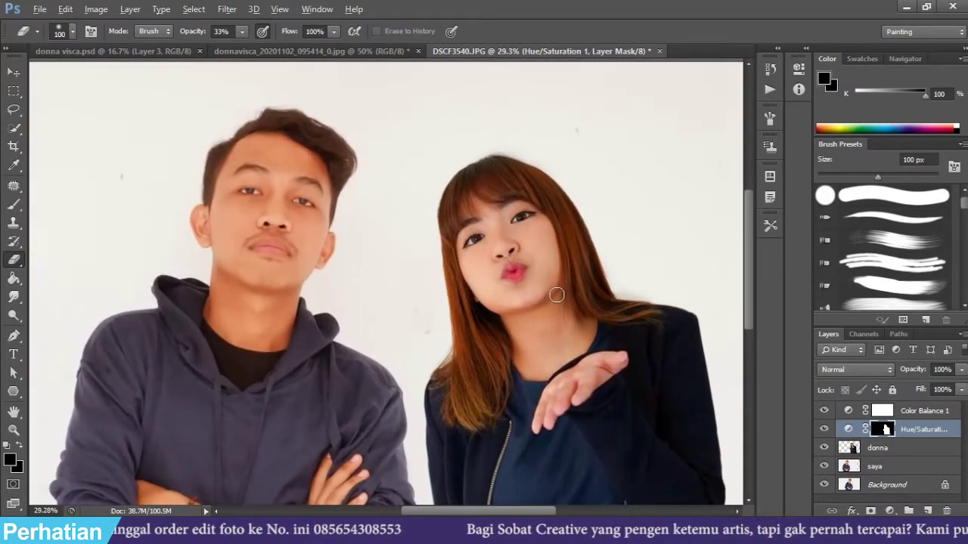
pyautogui.scroll(-1, 563, 303)
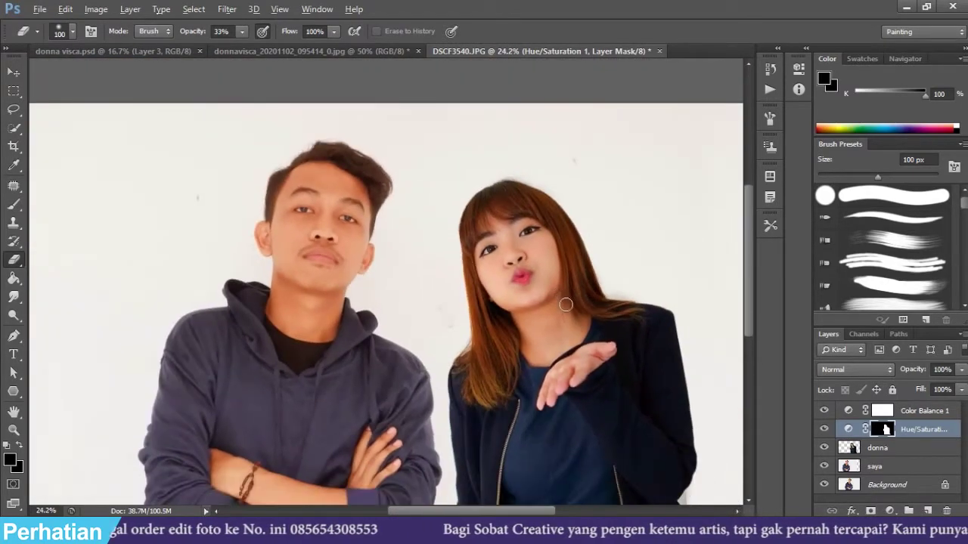
pyautogui.click(830, 438)
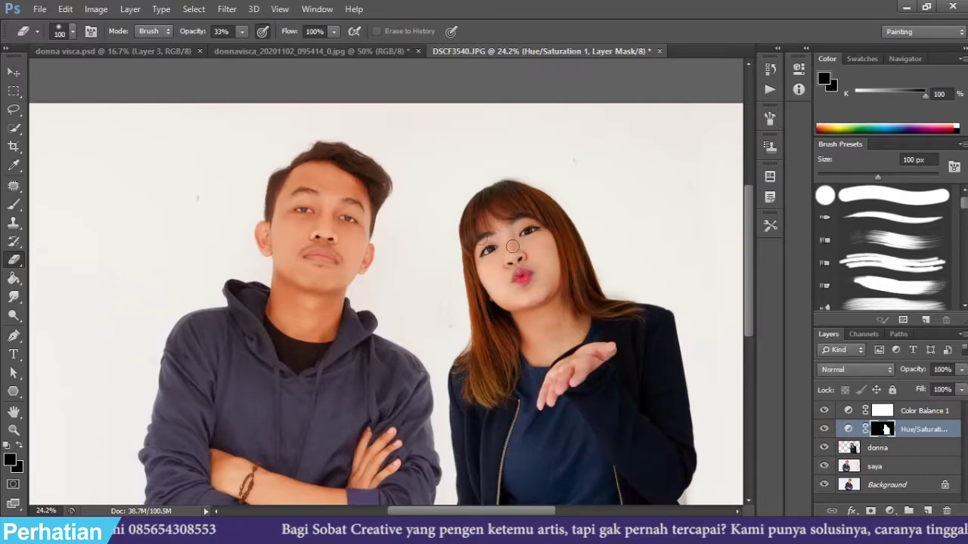
pyautogui.scroll(-1, 512, 246)
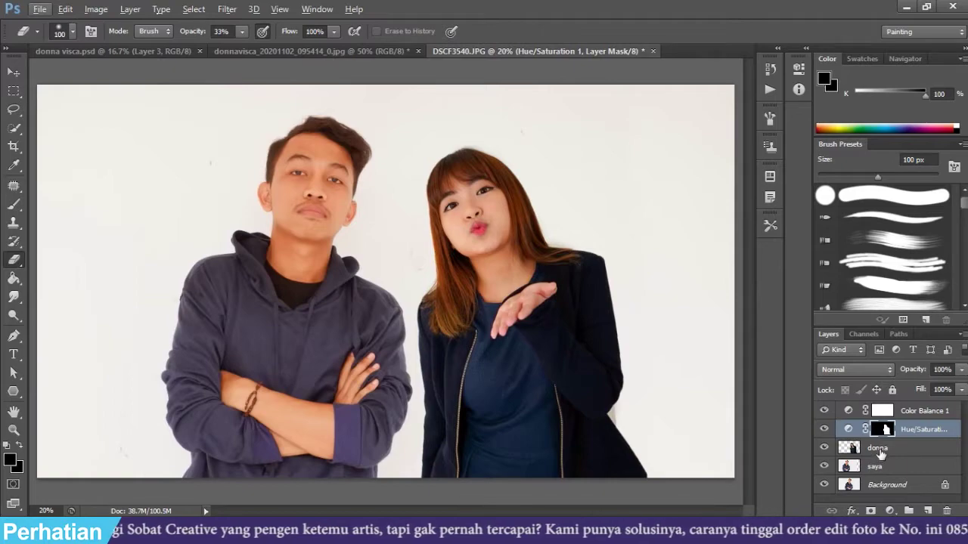
# Step: Load the donna outline and add a Brightness/Contrast layer at Brightness 10, Contrast -20
pyautogui.click(869, 449)
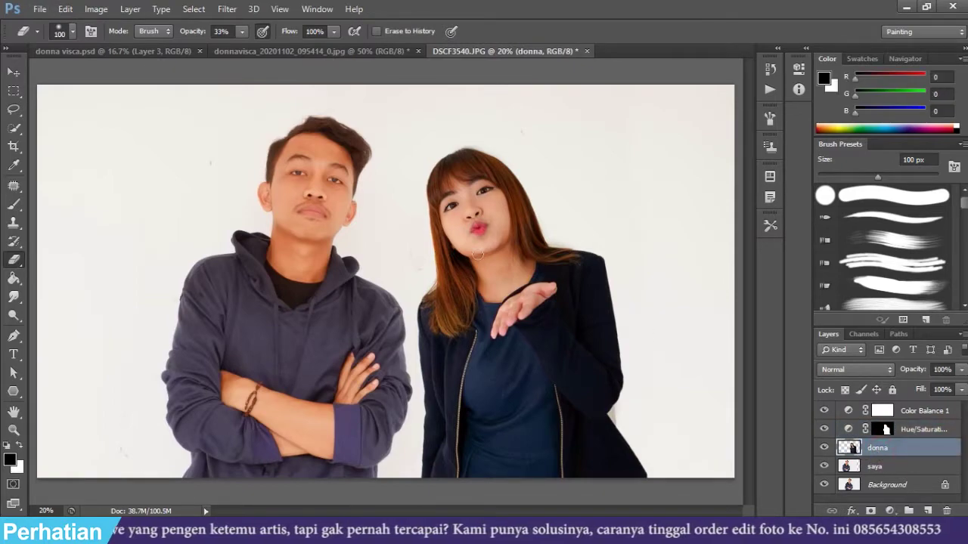
pyautogui.click(14, 72)
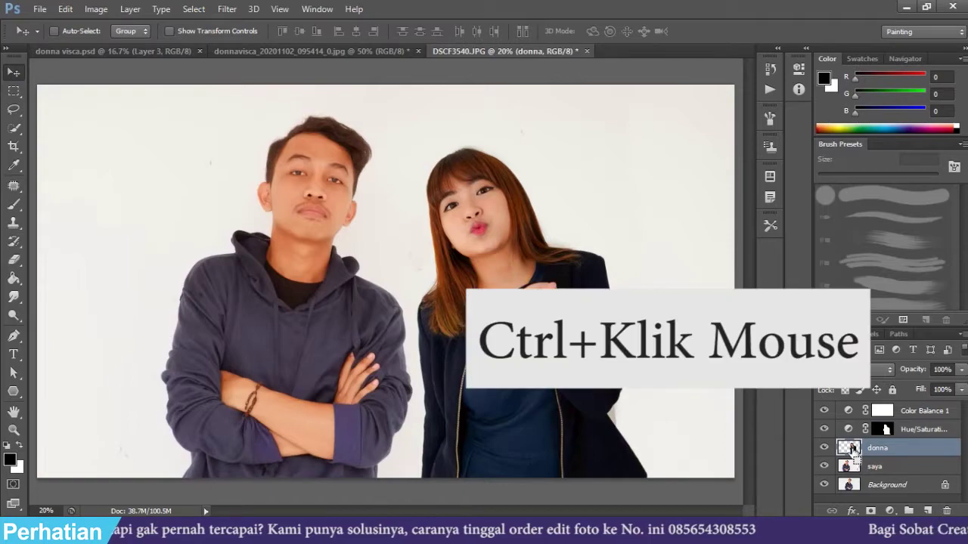
pyautogui.keyDown('ctrl'); pyautogui.click(849, 448); pyautogui.keyUp('ctrl')
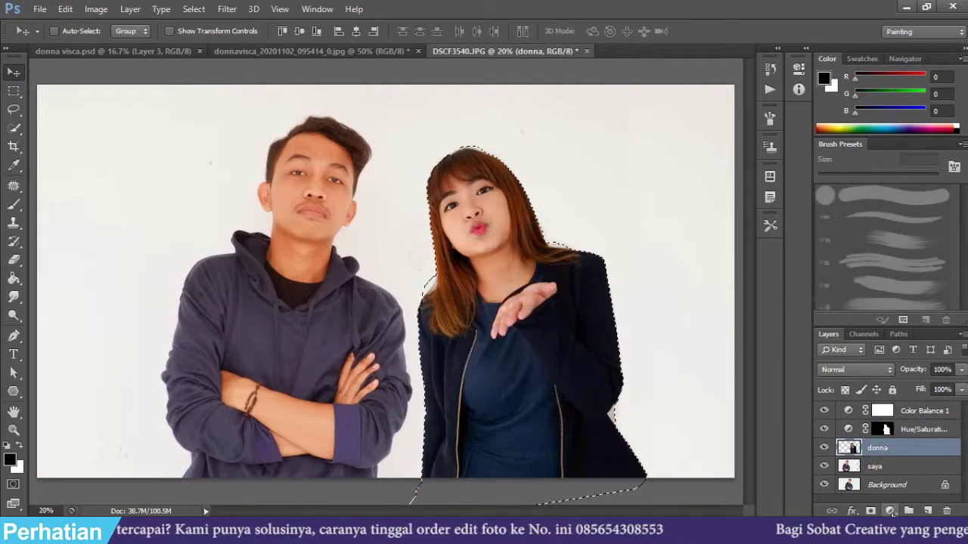
pyautogui.click(890, 511)
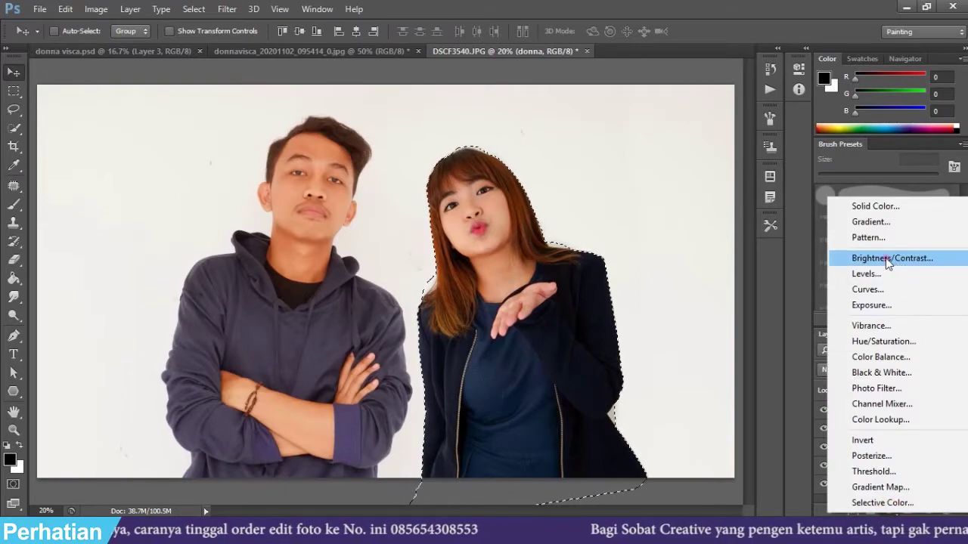
pyautogui.click(888, 258)
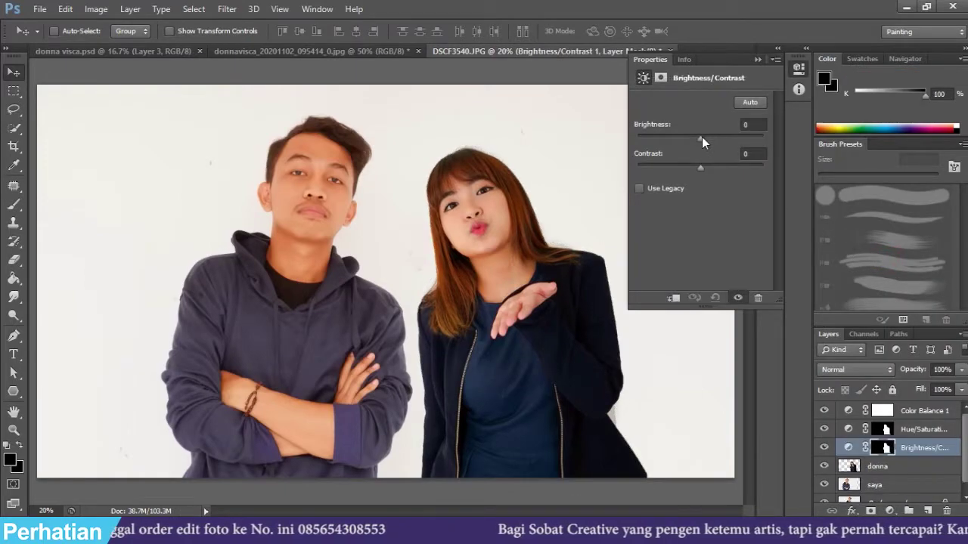
pyautogui.moveTo(701, 137); pyautogui.dragTo(681, 168)
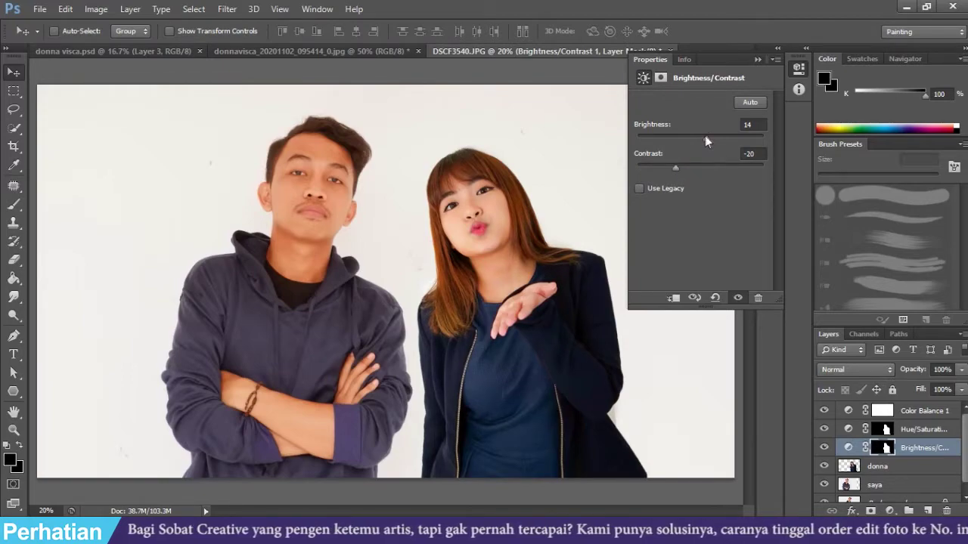
pyautogui.moveTo(708, 139); pyautogui.dragTo(706, 139)
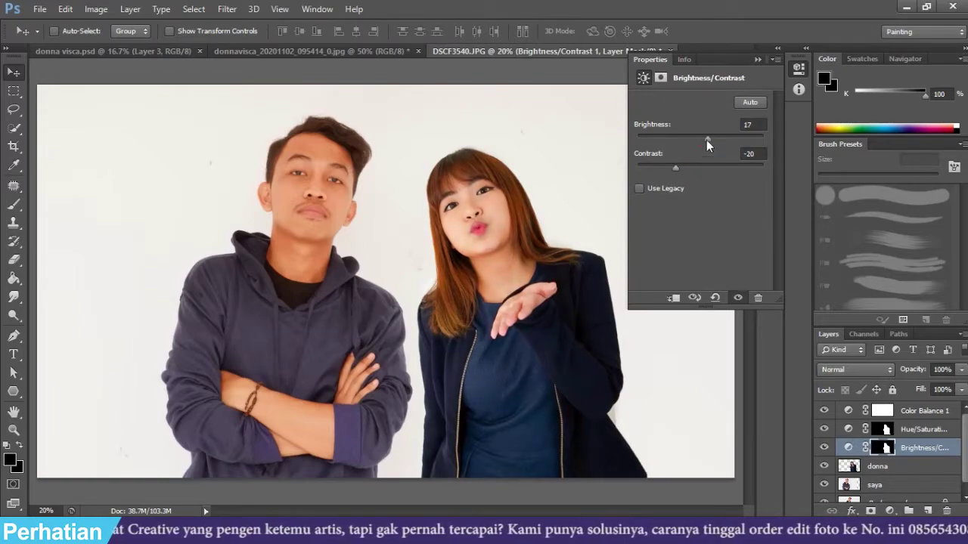
pyautogui.click(756, 60)
pyautogui.click(824, 449)
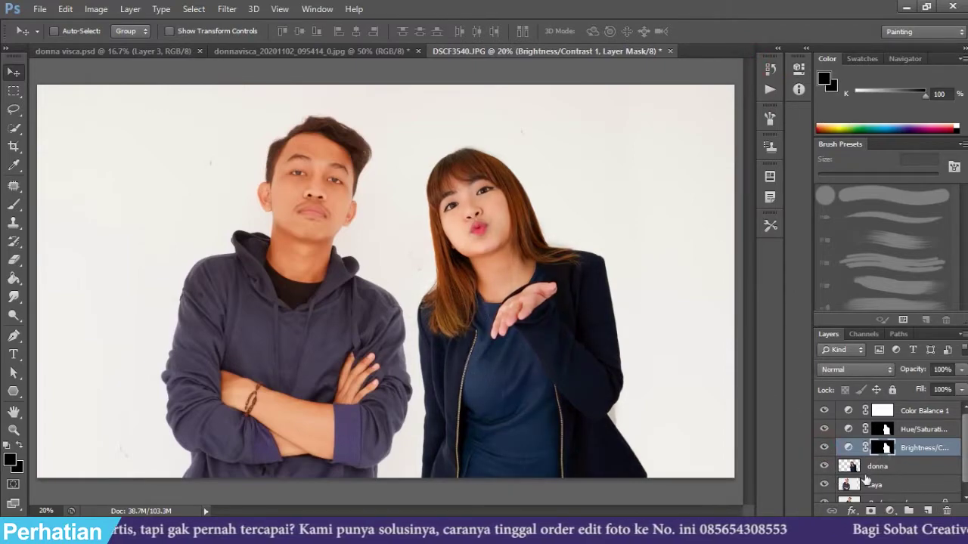
# Step: Load the donna outline again and add Brightness/Contrast 2 at Brightness 106, Contrast -29
pyautogui.click(881, 468)
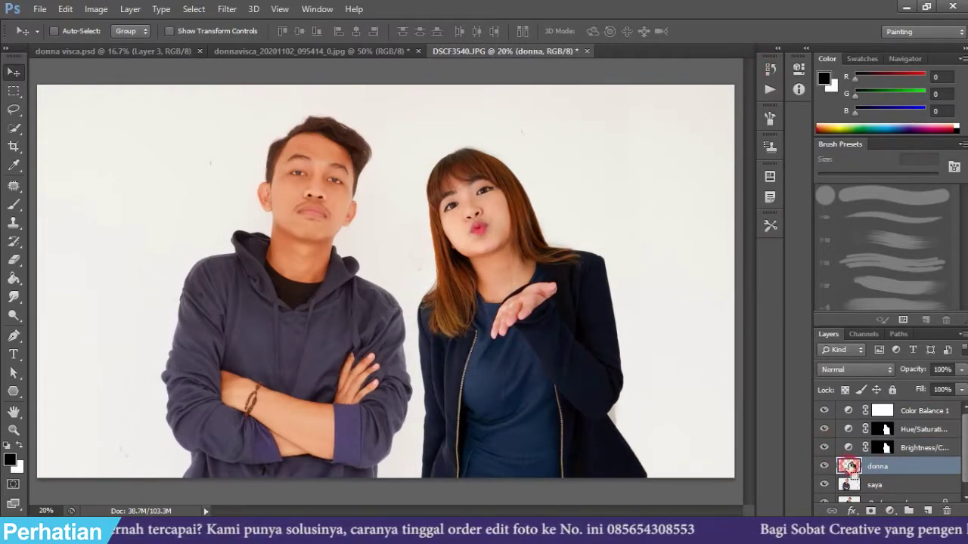
pyautogui.keyDown('ctrl'); pyautogui.click(849, 467); pyautogui.keyUp('ctrl')
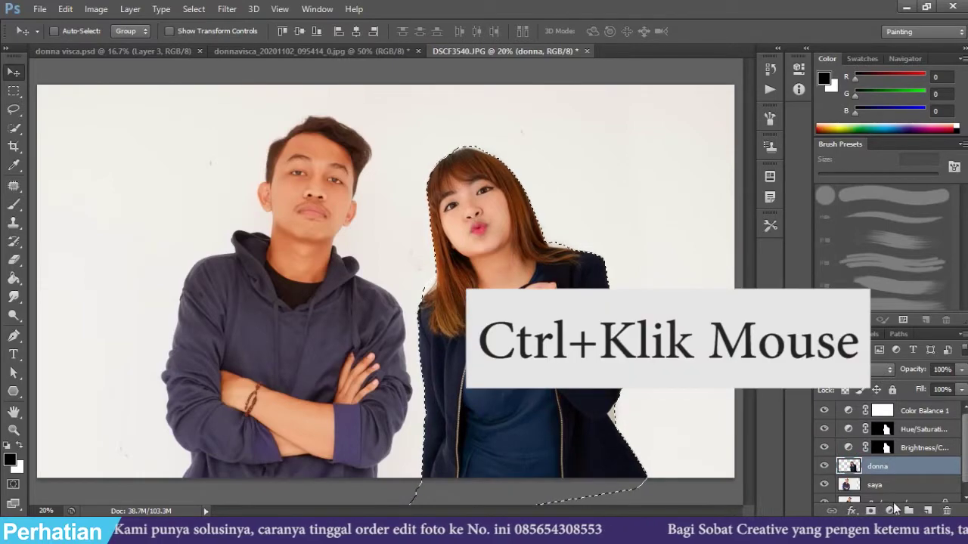
pyautogui.click(892, 509)
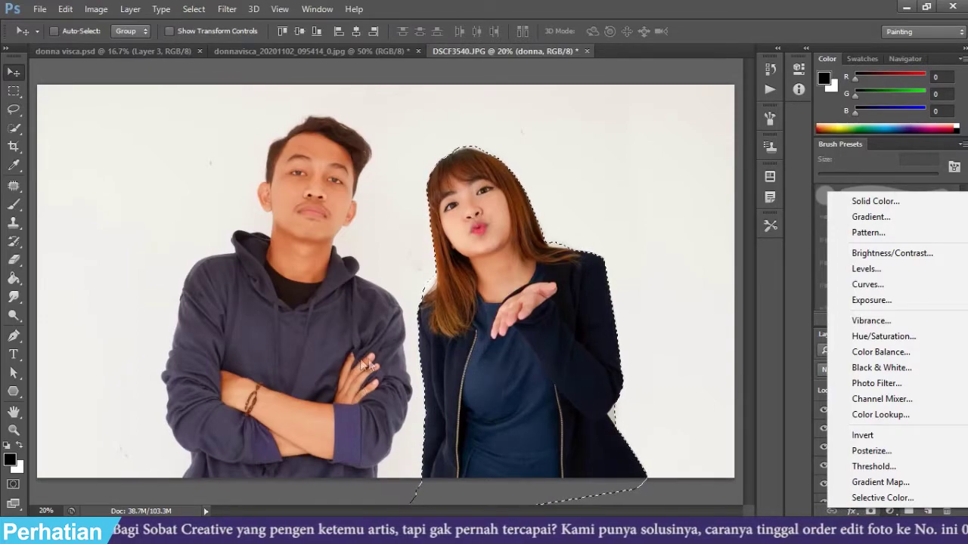
pyautogui.click(923, 254)
pyautogui.moveTo(700, 138); pyautogui.dragTo(744, 132)
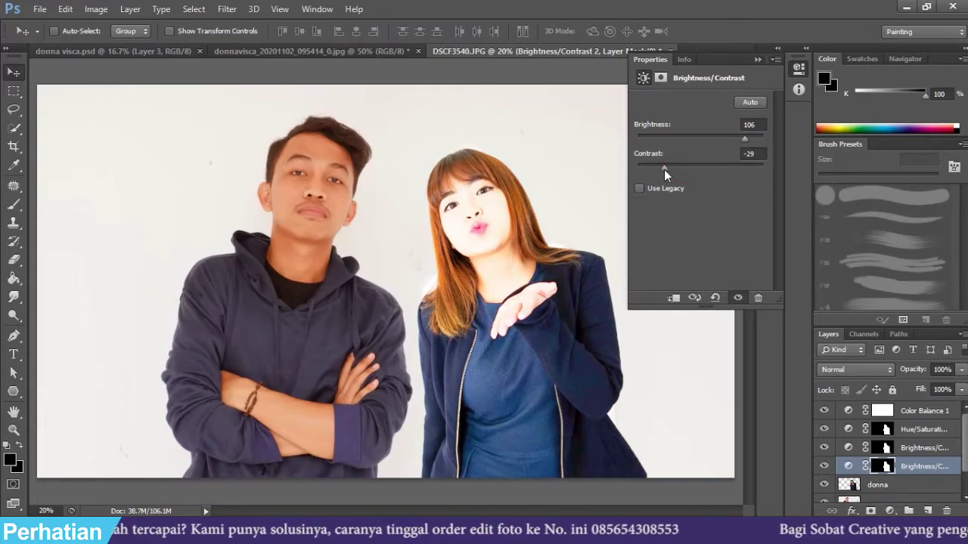
pyautogui.click(758, 60)
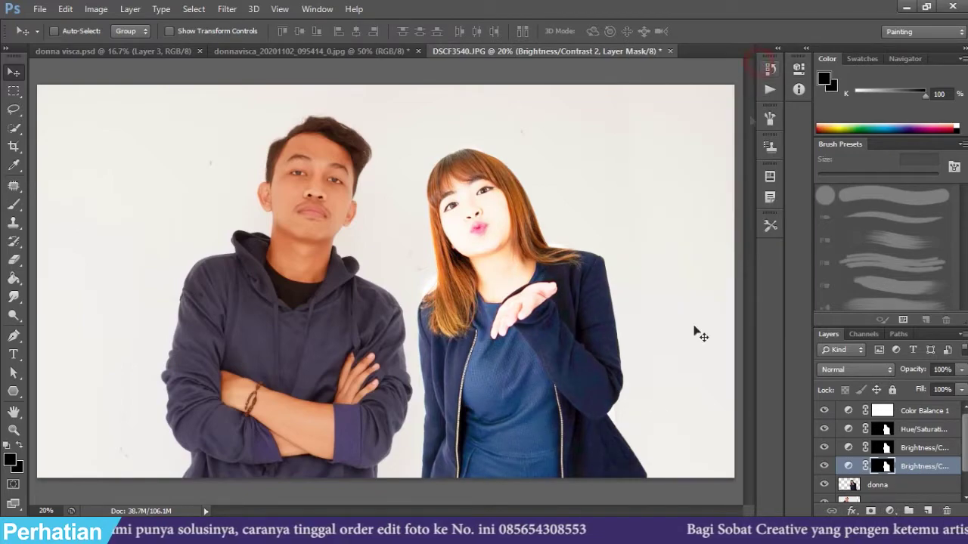
pyautogui.click(824, 466)
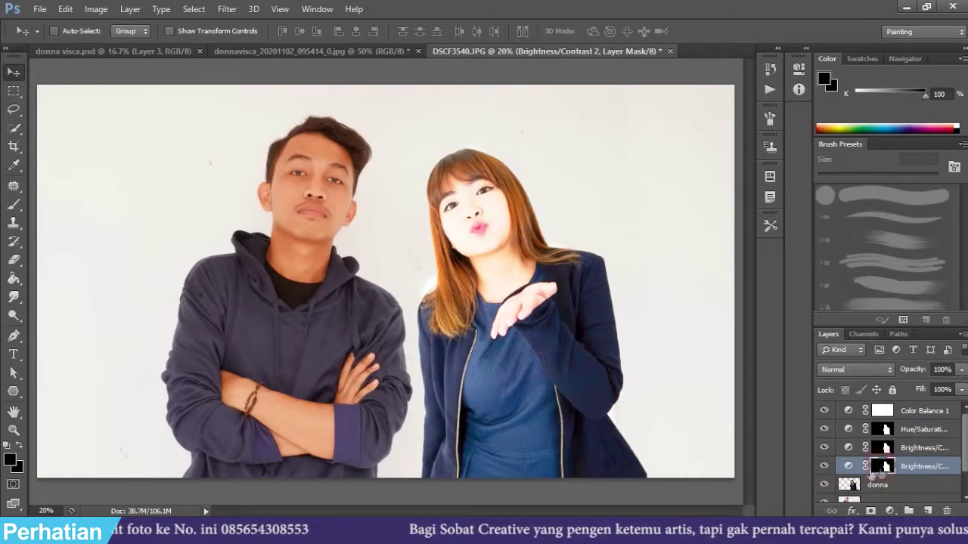
# Step: Set the Eraser to a 300 px brush at 68% opacity
pyautogui.press('e')
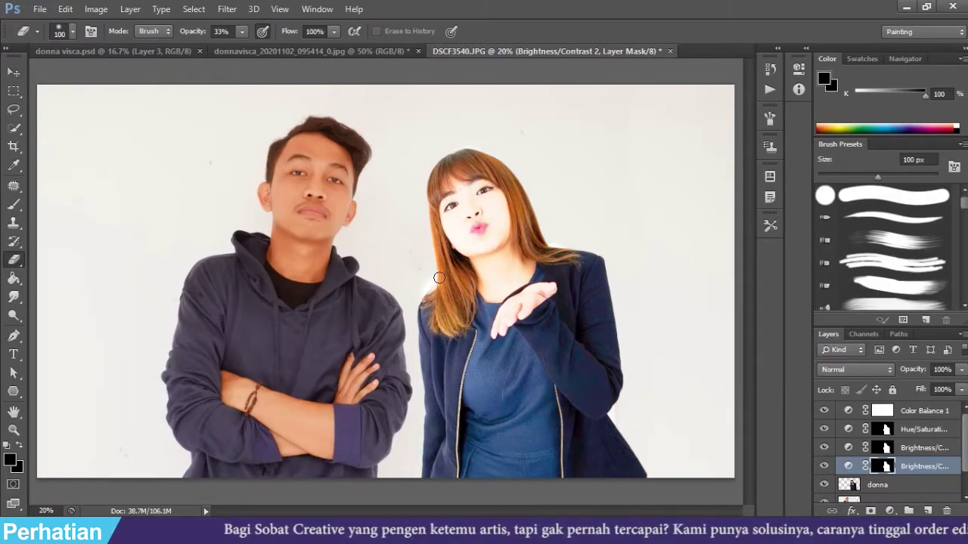
pyautogui.press(']')
pyautogui.press(']')
pyautogui.press(']')
pyautogui.press(']')
pyautogui.press(']')
pyautogui.press(']')
pyautogui.press(']')
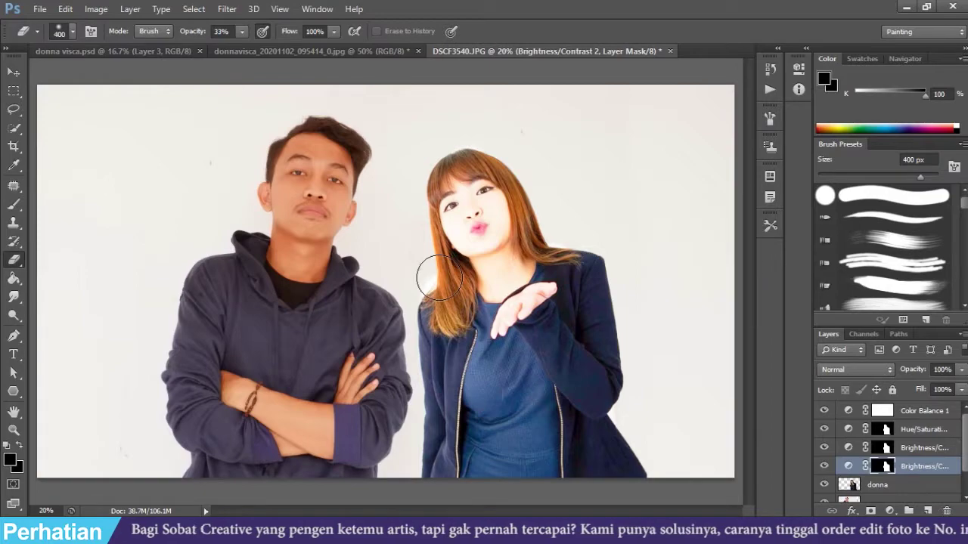
pyautogui.press('[')
pyautogui.rightClick(439, 279)
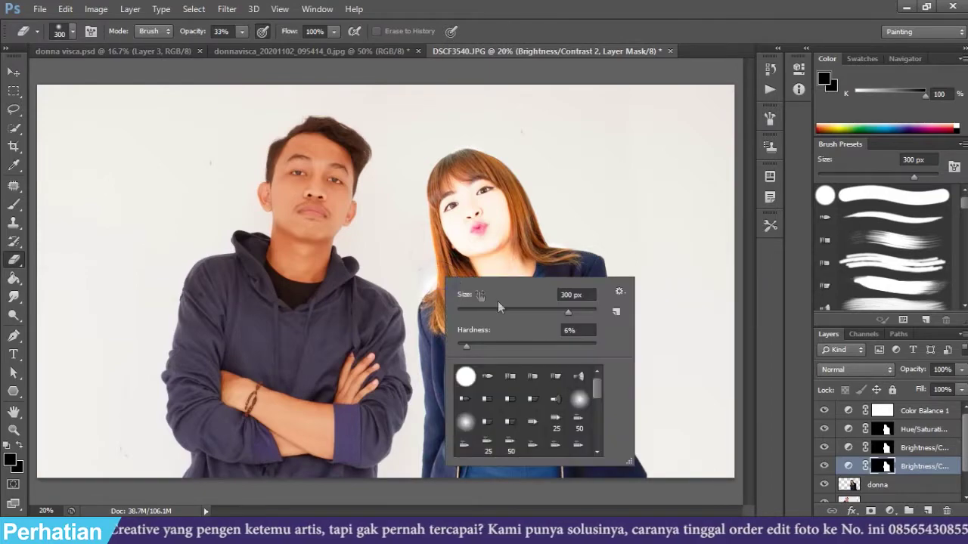
pyautogui.click(243, 32)
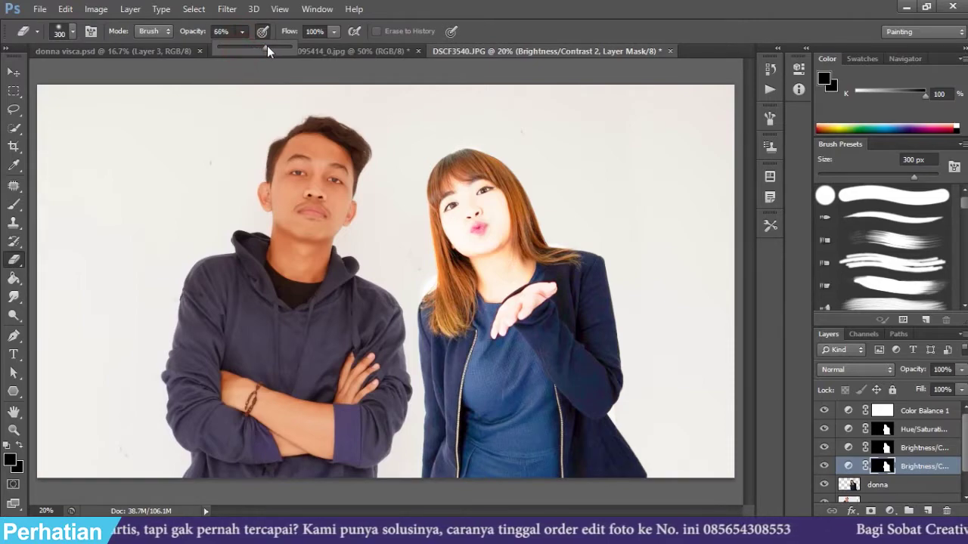
pyautogui.click(468, 193)
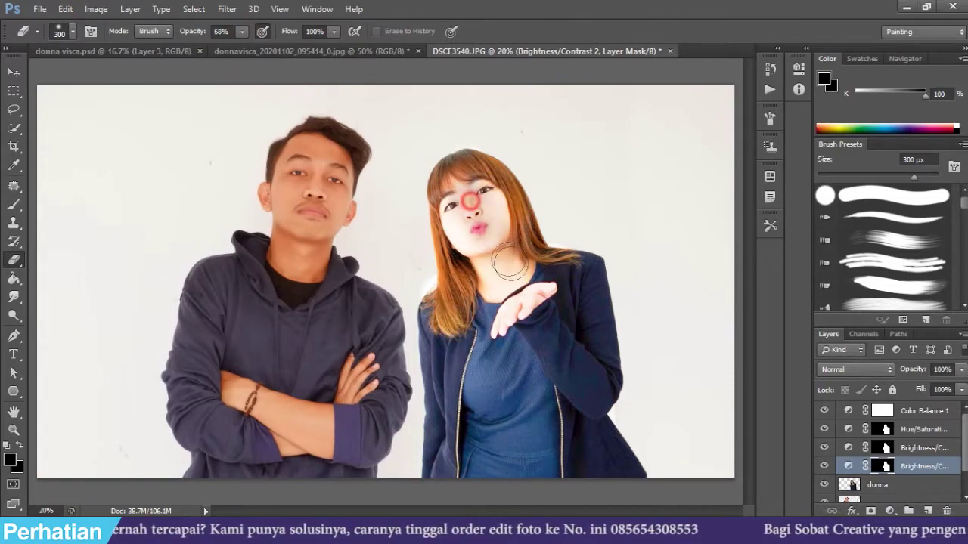
# Step: Erase Brightness/Contrast 2's mask over her face and torso, then switch to 500 px at 43%
pyautogui.moveTo(467, 202)
pyautogui.mouseDown()
pyautogui.moveTo(468, 181)
pyautogui.moveTo(541, 354)
pyautogui.mouseUp()
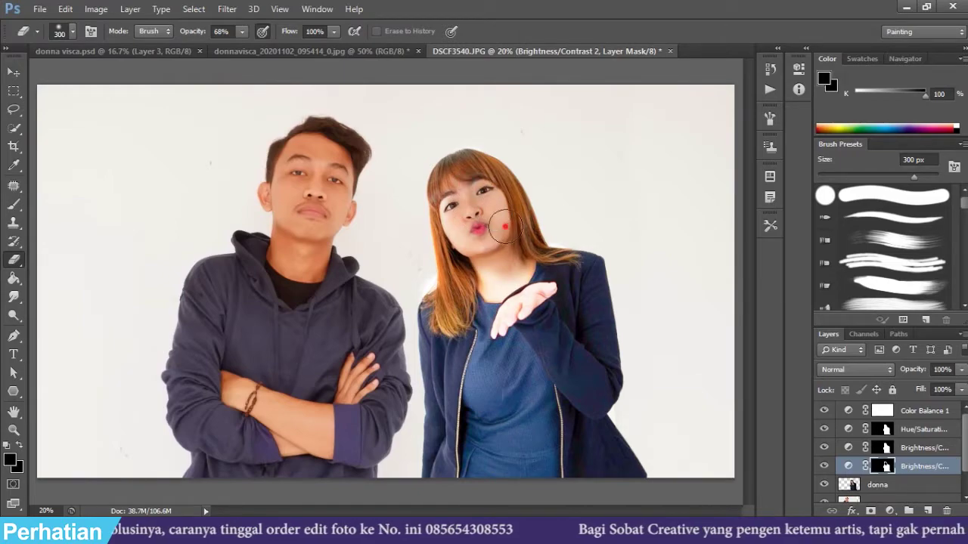
pyautogui.moveTo(579, 320); pyautogui.dragTo(484, 378)
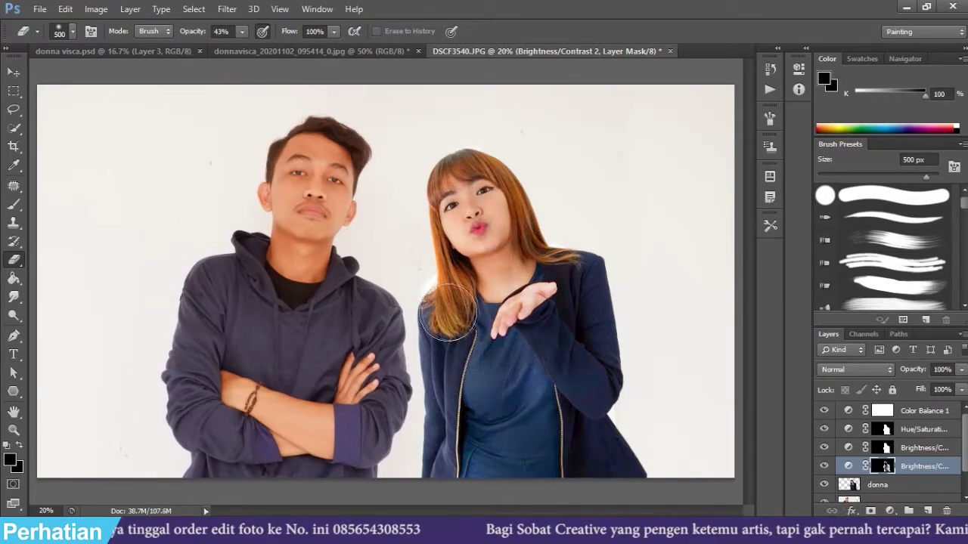
pyautogui.scroll(1, 620, 259)
pyautogui.press(']')
pyautogui.press(']')
pyautogui.scroll(-2, 532, 243)
pyautogui.press('4')
pyautogui.press('3')
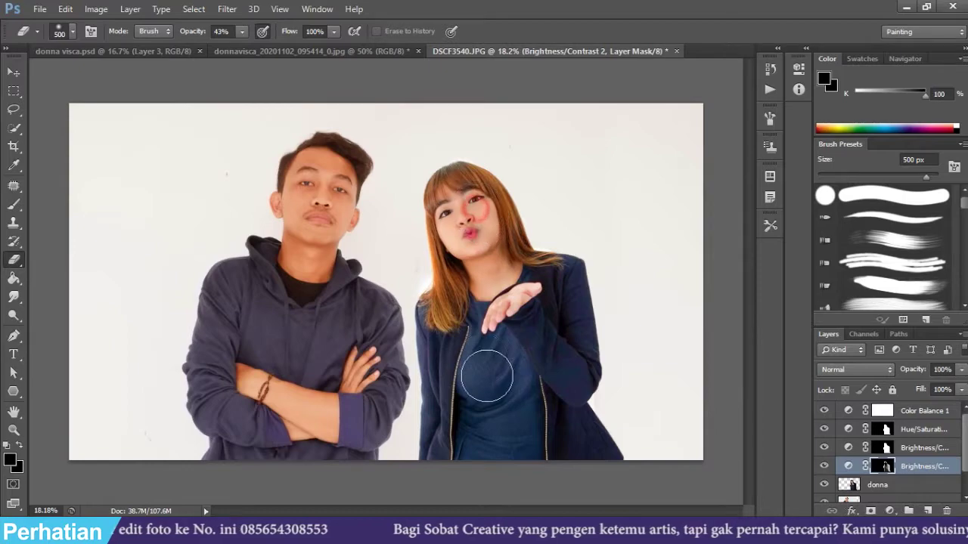
pyautogui.scroll(-2, 488, 374)
pyautogui.scroll(2, 487, 374)
pyautogui.scroll(-1, 449, 346)
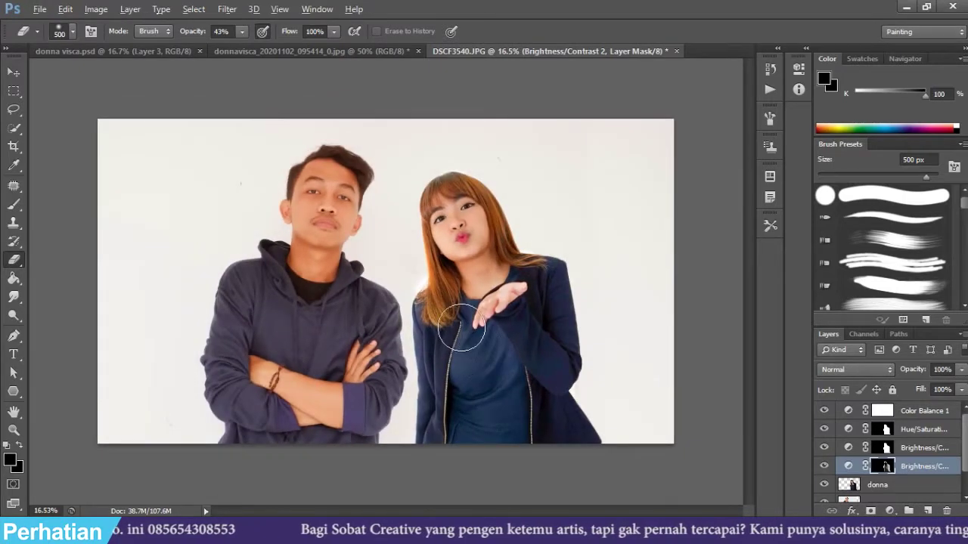
pyautogui.scroll(2, 650, 412)
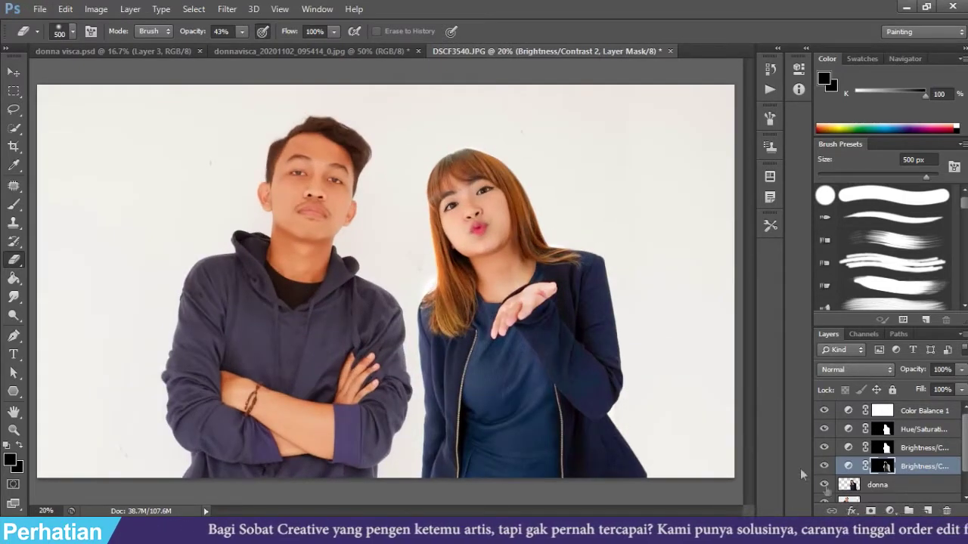
# Step: Toggle Brightness/Contrast 2's visibility to compare the woman before and after
pyautogui.click(823, 466)
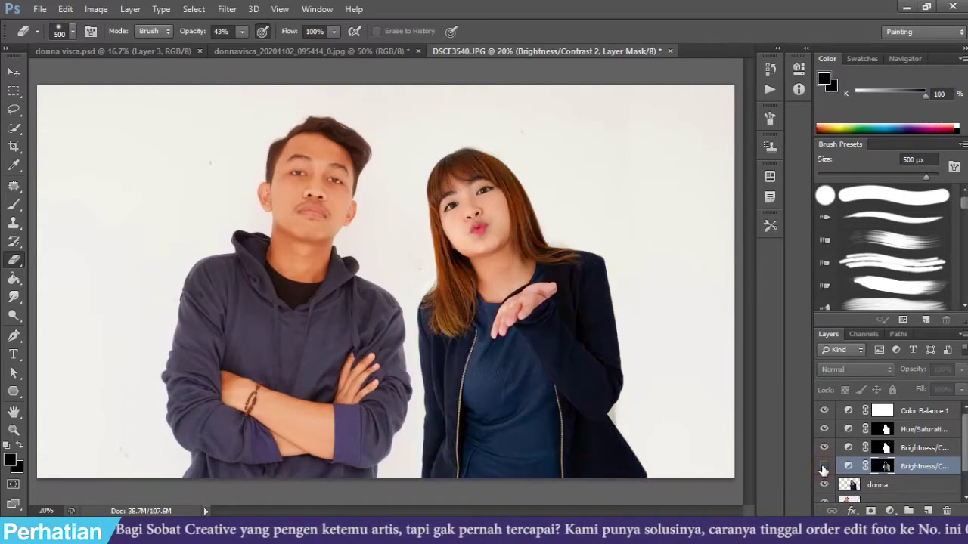
pyautogui.click(823, 466)
pyautogui.click(824, 466)
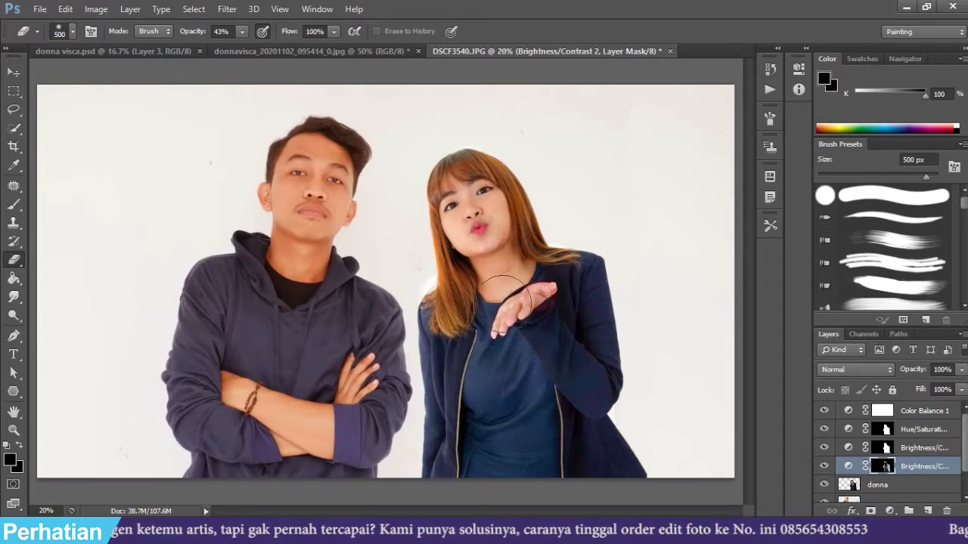
pyautogui.scroll(-2, 493, 396)
pyautogui.scroll(1, 493, 395)
pyautogui.scroll(-1, 421, 320)
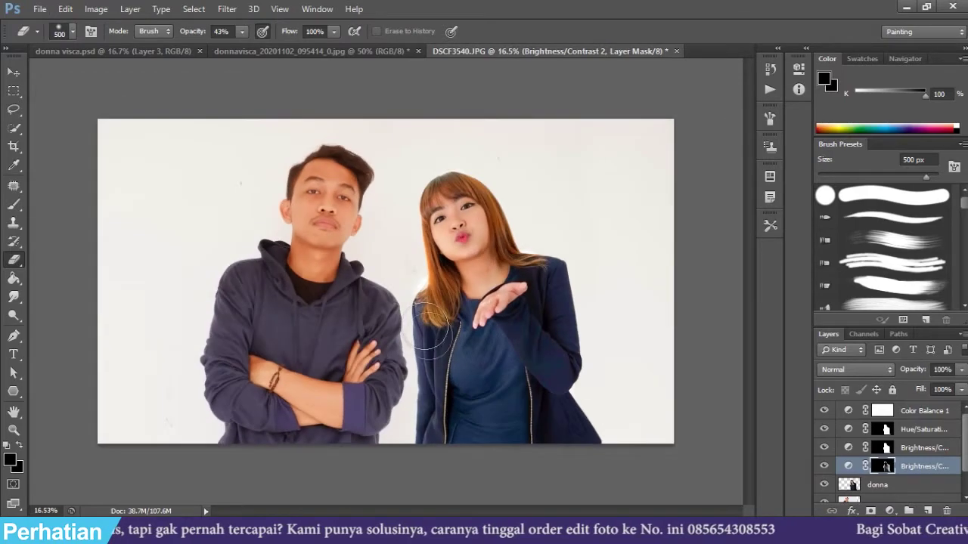
pyautogui.scroll(2, 413, 332)
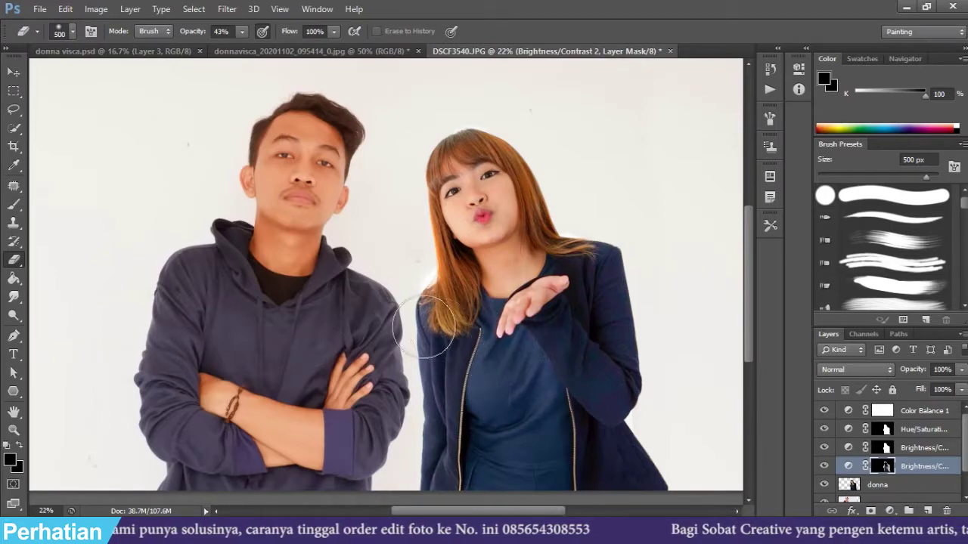
pyautogui.click(886, 467)
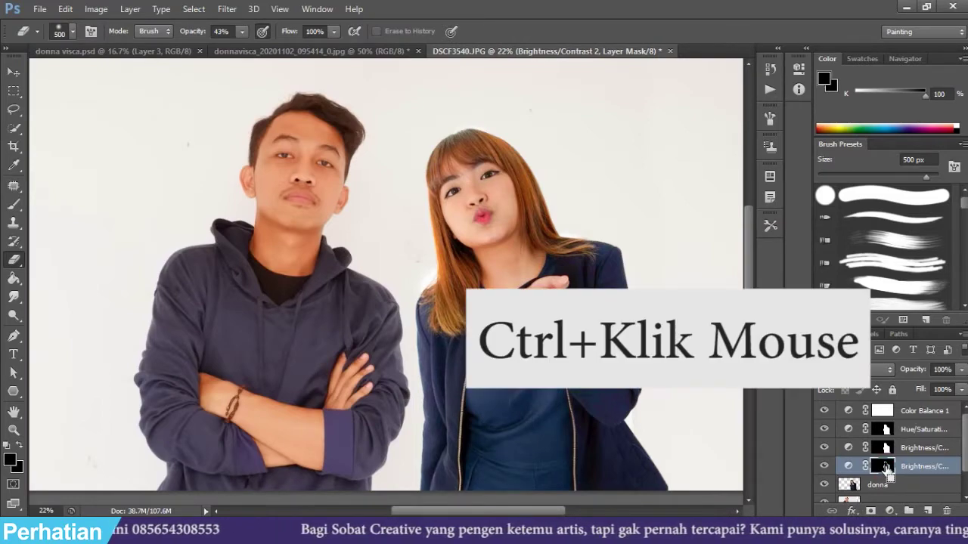
# Step: Load the woman's outline and add a Color Balance layer with Red +23, Blue -15
pyautogui.keyDown('ctrl'); pyautogui.click(886, 467); pyautogui.keyUp('ctrl')
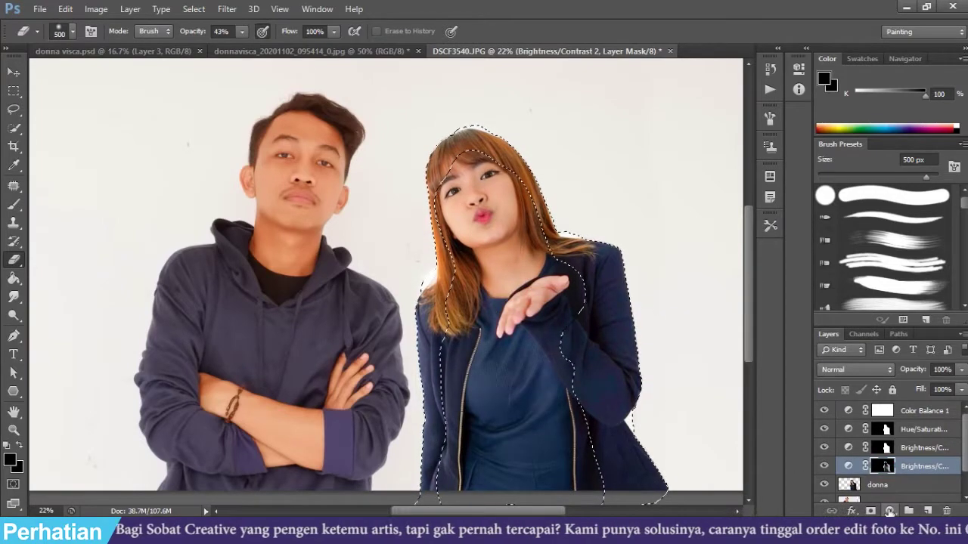
pyautogui.click(890, 511)
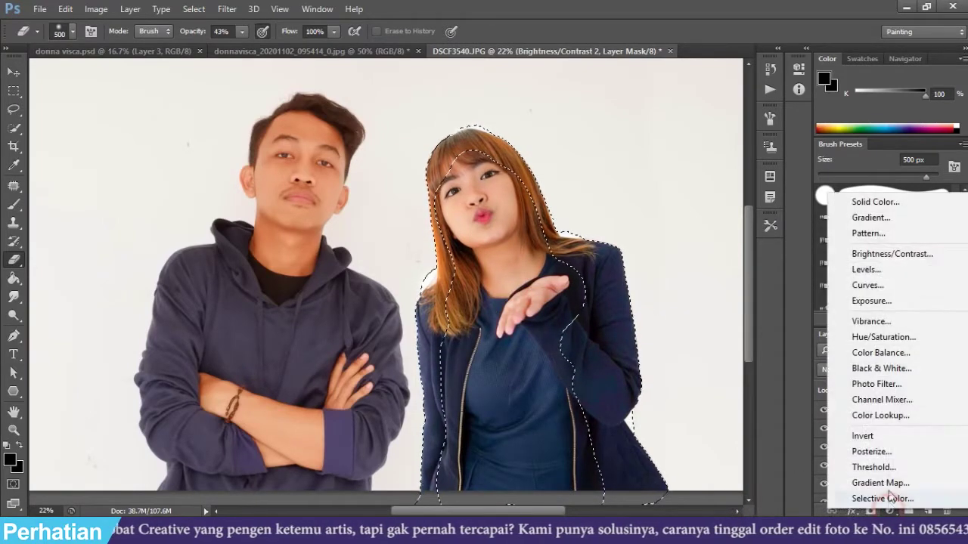
pyautogui.click(877, 347)
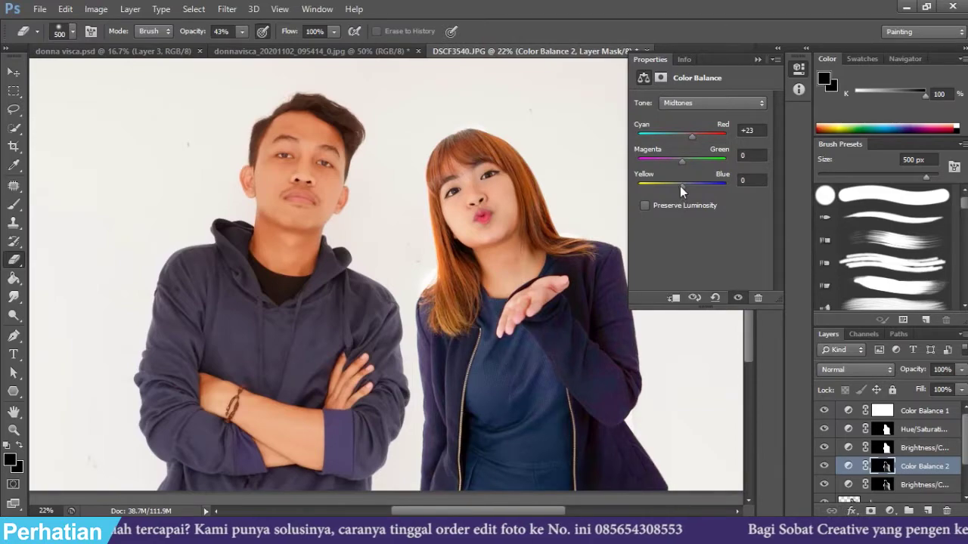
pyautogui.moveTo(679, 186); pyautogui.dragTo(676, 185)
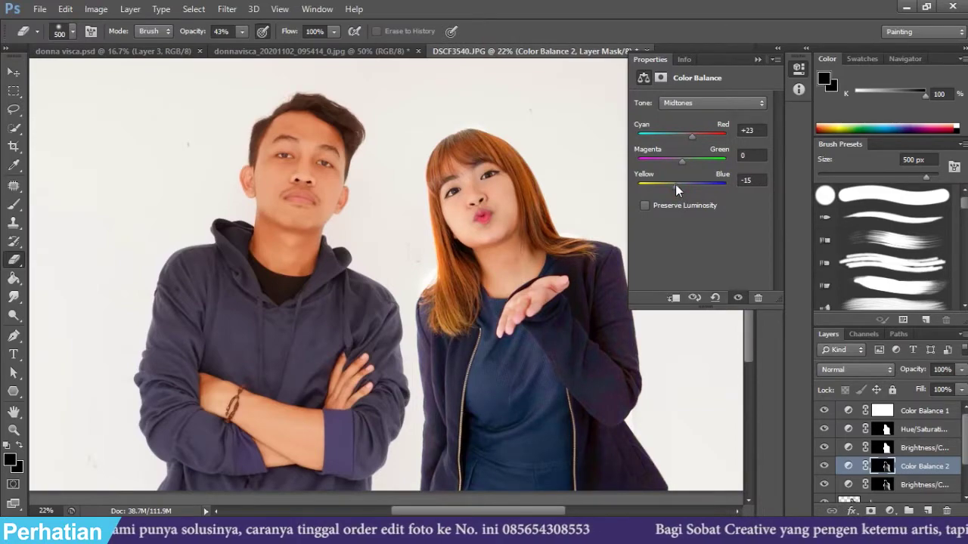
pyautogui.scroll(-2, 401, 246)
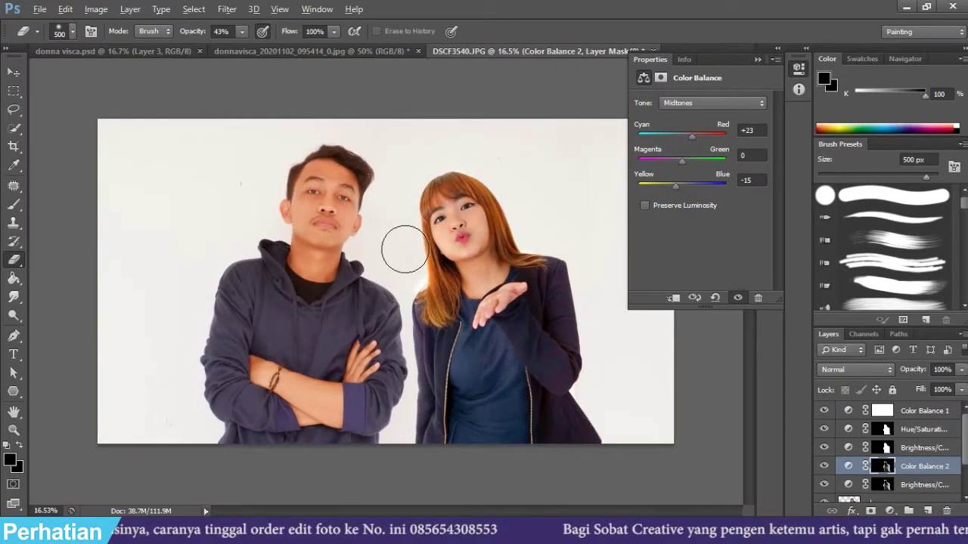
pyautogui.scroll(1, 404, 249)
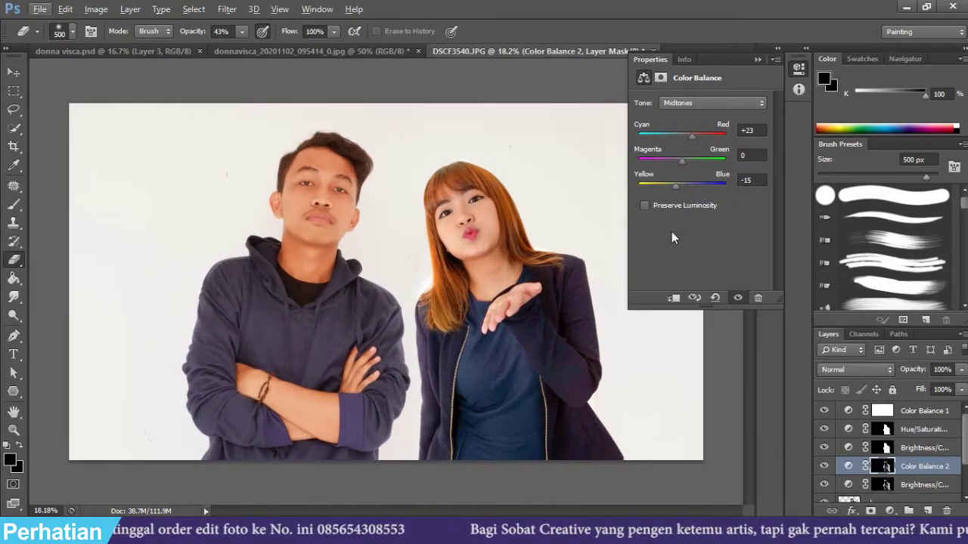
pyautogui.click(757, 59)
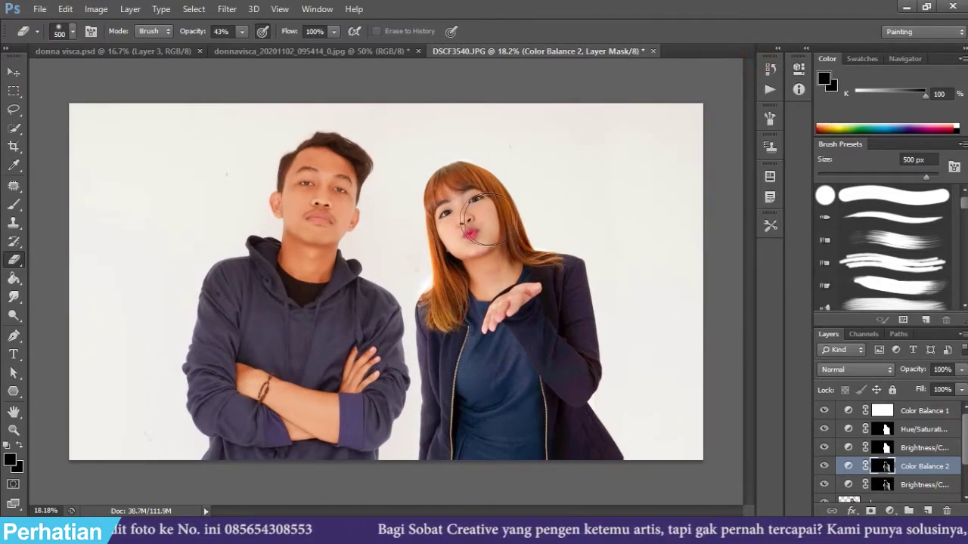
# Step: Raise the eraser opacity to 84% and toggle Color Balance 2 to compare
pyautogui.scroll(2, 470, 220)
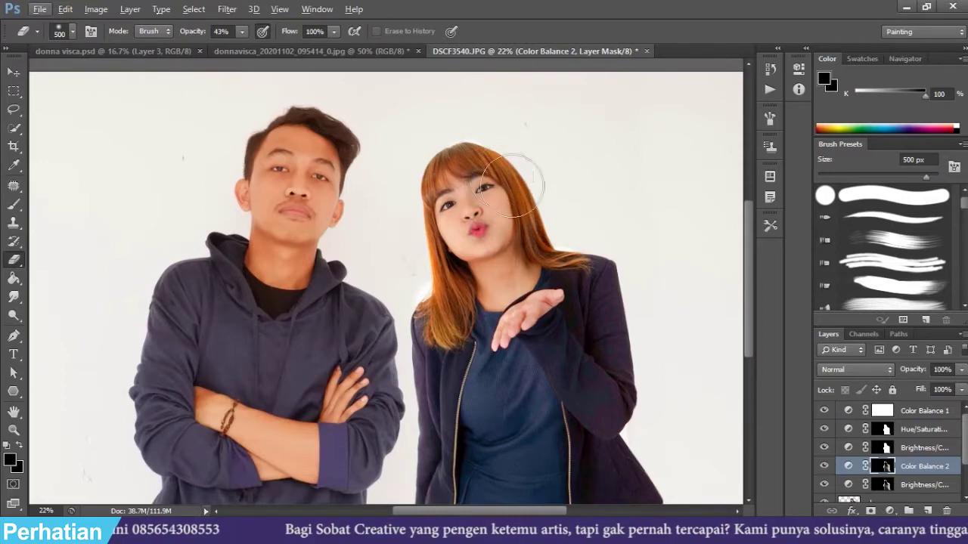
pyautogui.click(242, 32)
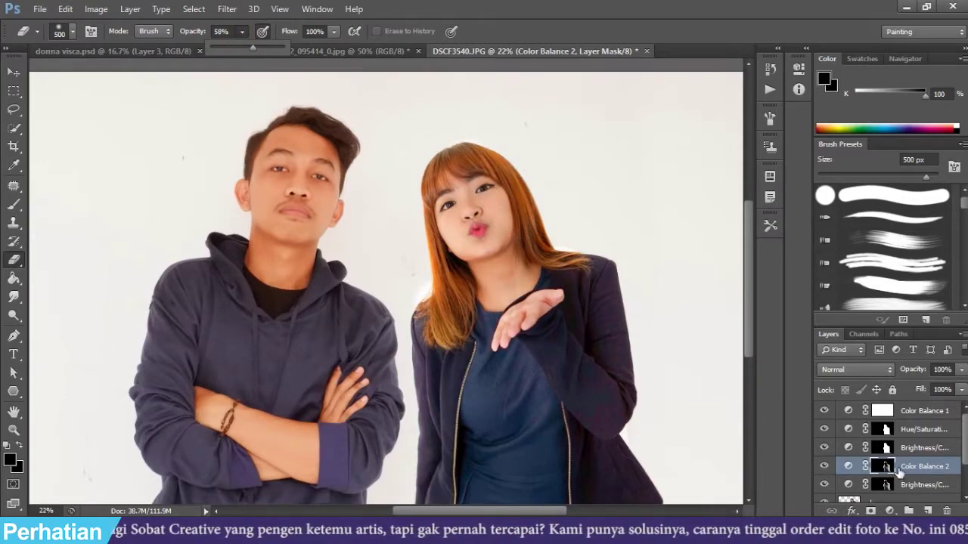
pyautogui.click(549, 224)
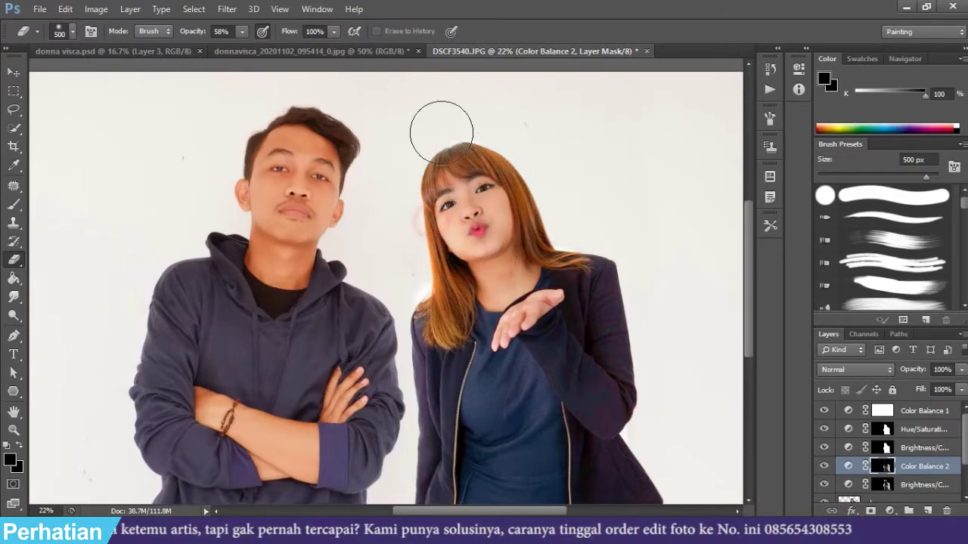
pyautogui.click(242, 31)
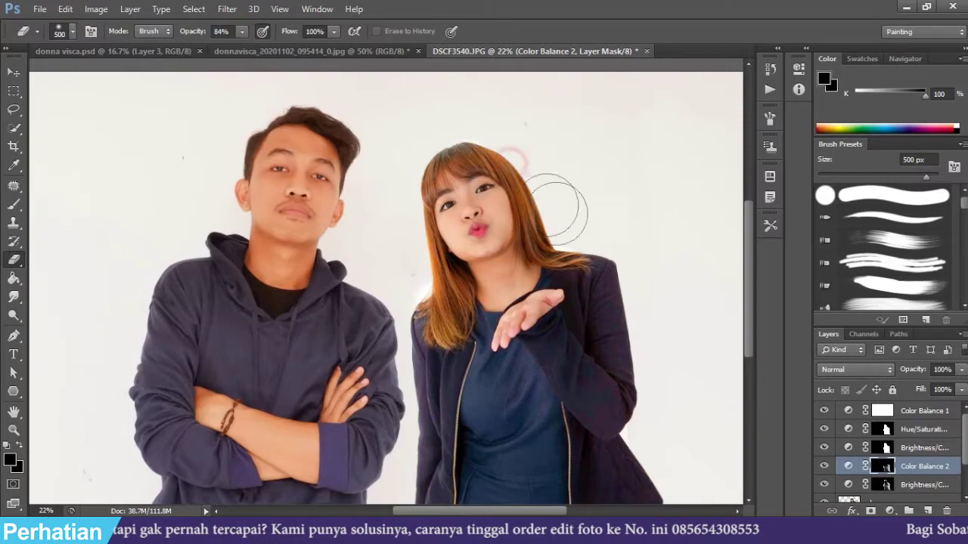
pyautogui.click(824, 466)
pyautogui.click(824, 466)
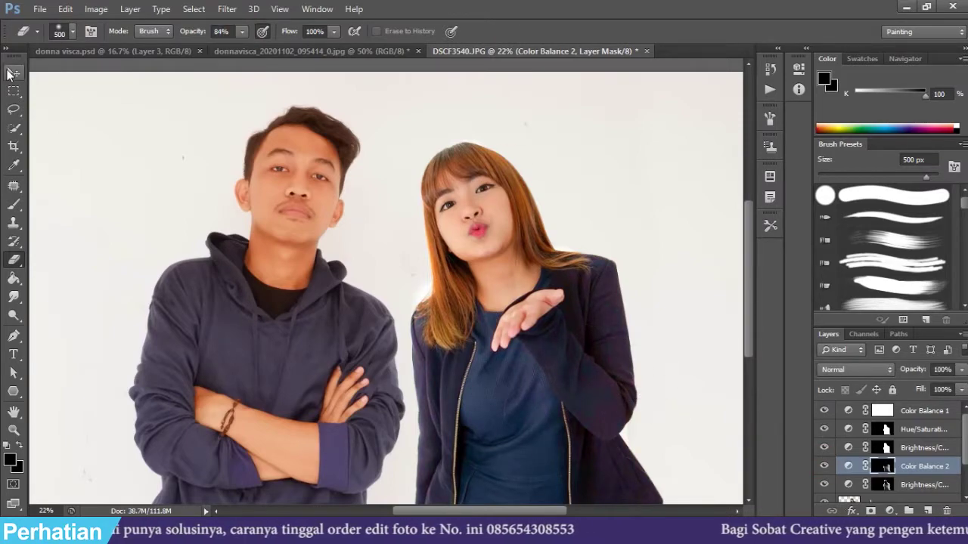
pyautogui.click(13, 72)
# Step: Erase Color Balance 1's mask over the woman with the Eraser at 100% opacity
pyautogui.hotkey('ctrl', '0')
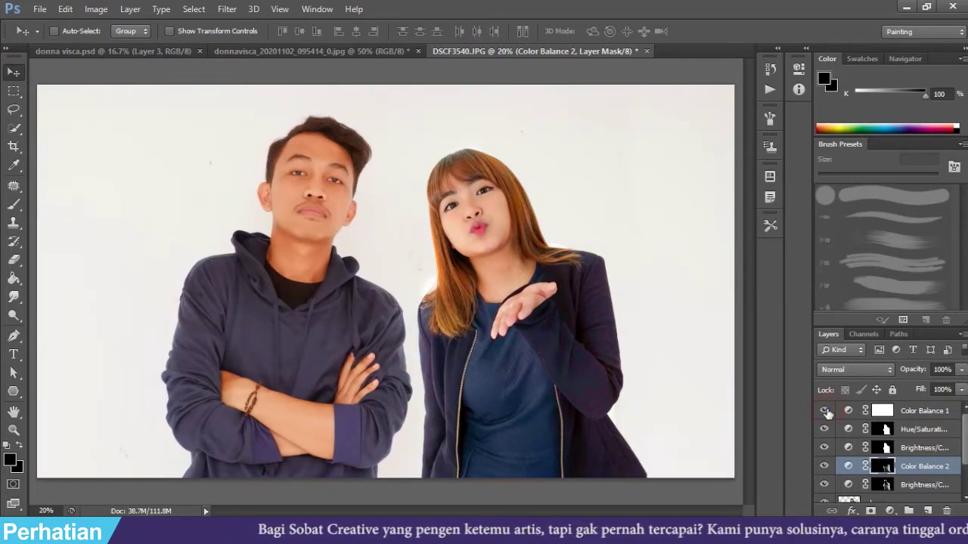
pyautogui.click(927, 410)
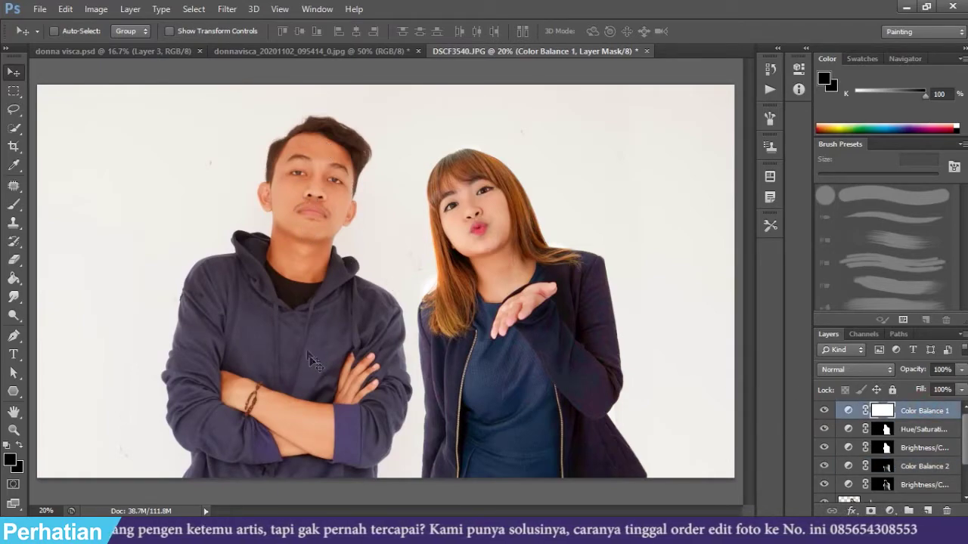
pyautogui.press('e')
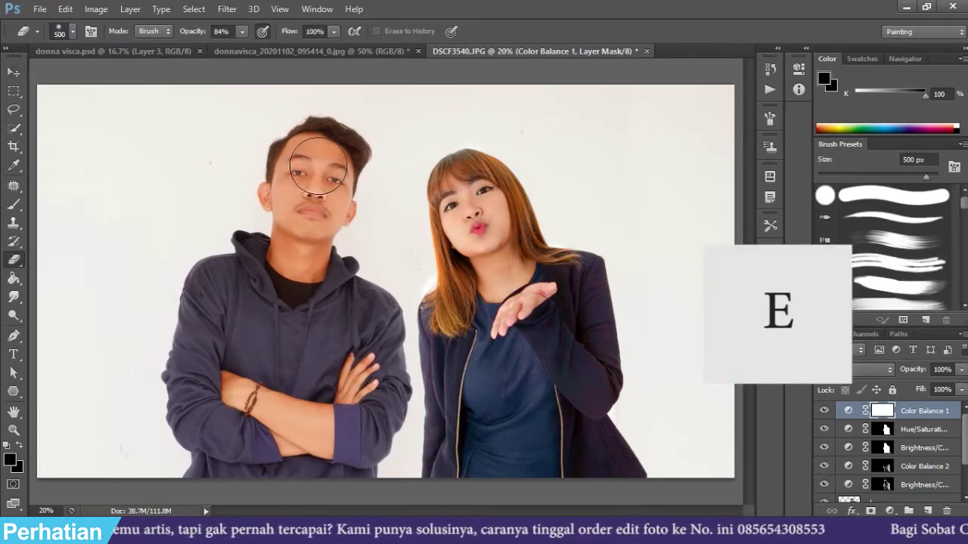
pyautogui.click(243, 31)
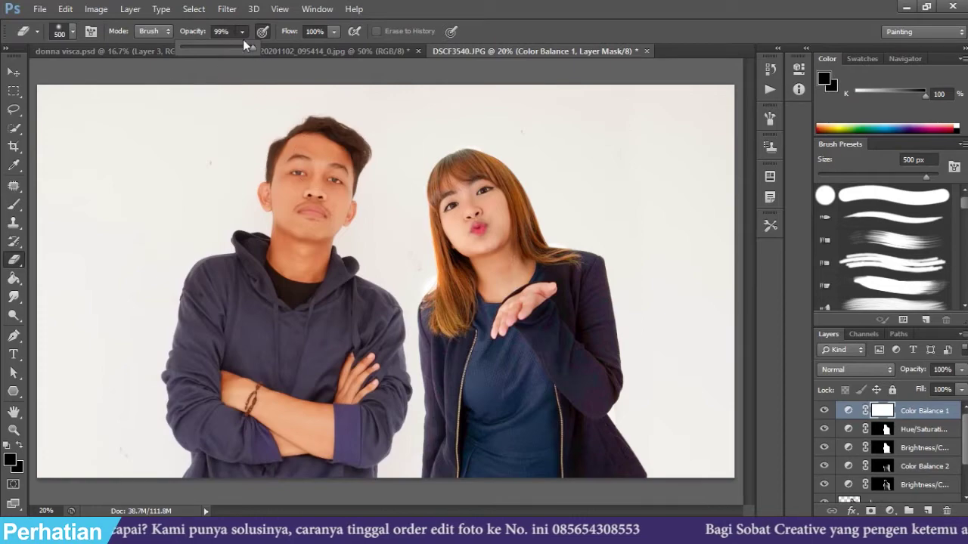
pyautogui.moveTo(252, 47); pyautogui.dragTo(257, 47)
pyautogui.moveTo(325, 174)
pyautogui.mouseDown()
pyautogui.moveTo(321, 163)
pyautogui.moveTo(220, 296)
pyautogui.moveTo(357, 313)
pyautogui.moveTo(302, 249)
pyautogui.mouseUp()
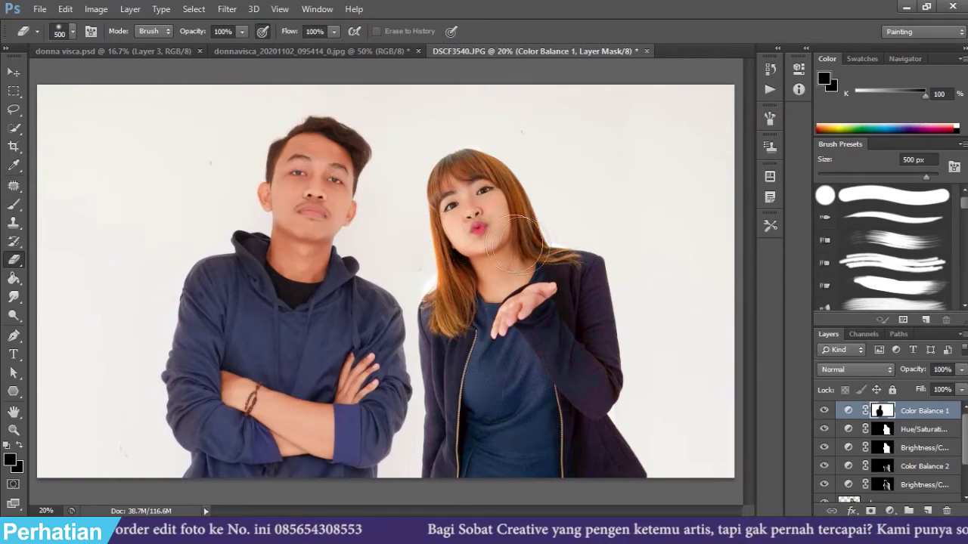
pyautogui.scroll(-2, 892, 438)
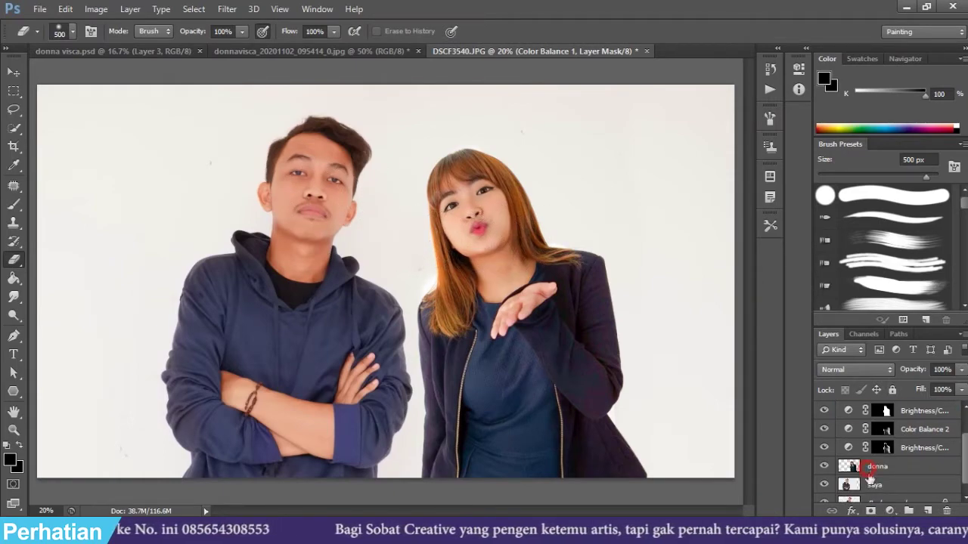
# Step: Quick-select the woman's head, hair and neck on the donna layer with a 250 brush
pyautogui.click(870, 472)
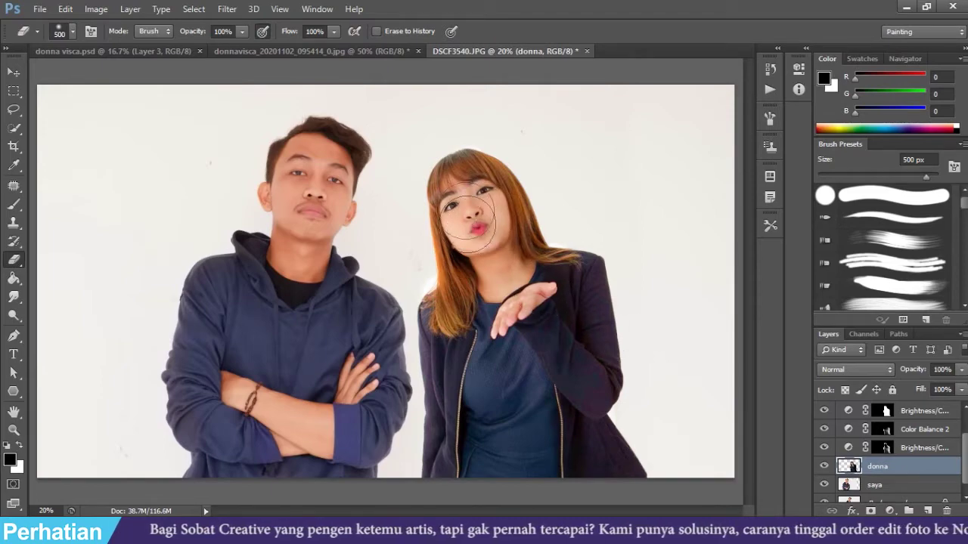
pyautogui.press('w')
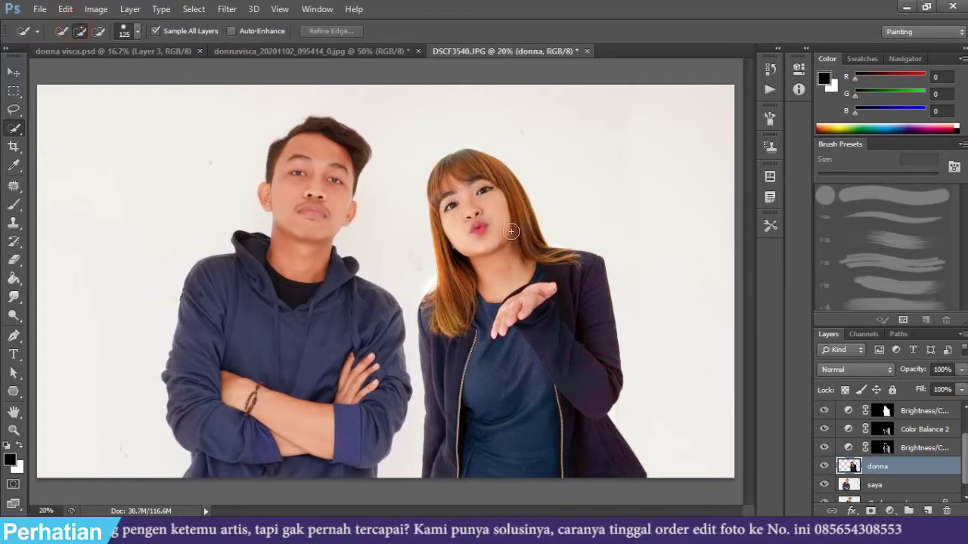
pyautogui.press(']')
pyautogui.press(']')
pyautogui.press(']')
pyautogui.click(478, 209)
pyautogui.moveTo(497, 270); pyautogui.dragTo(490, 257)
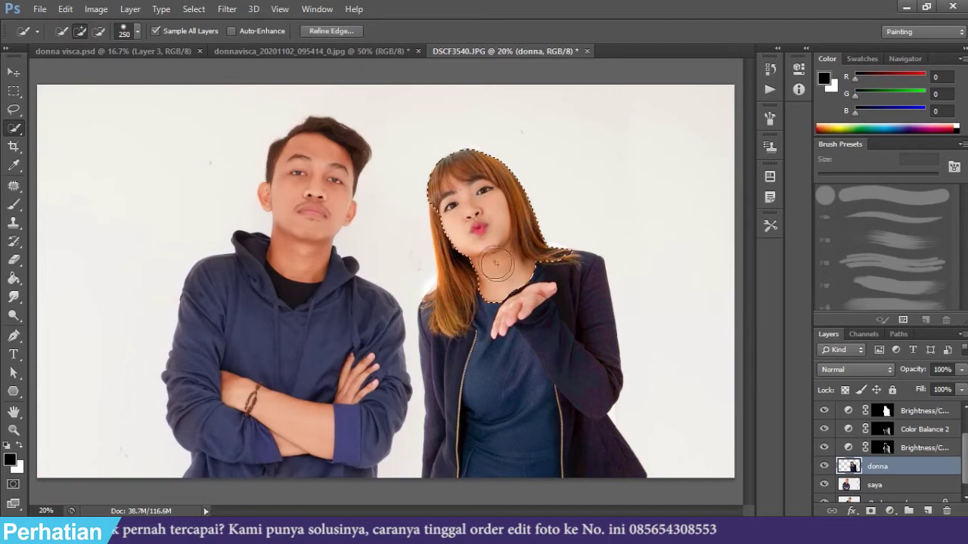
pyautogui.click(891, 511)
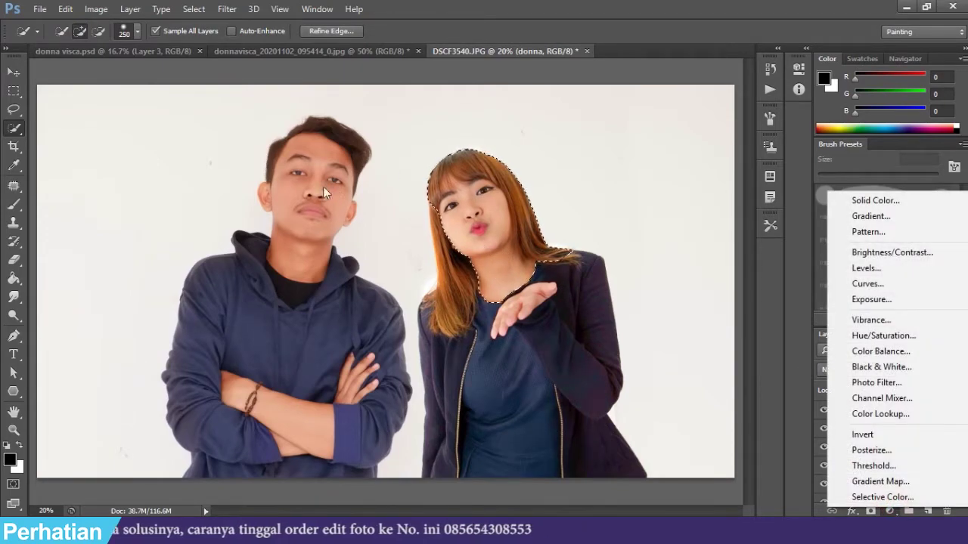
# Step: Add a Color Balance layer on the selection with midtones Cyan-Red +5, Magenta-Green -11
pyautogui.click(875, 354)
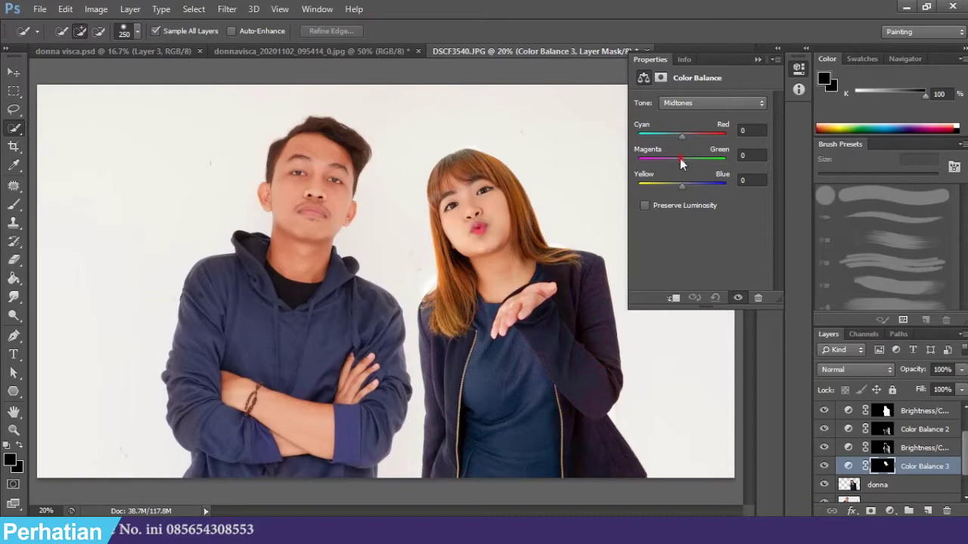
pyautogui.moveTo(682, 137); pyautogui.dragTo(685, 137)
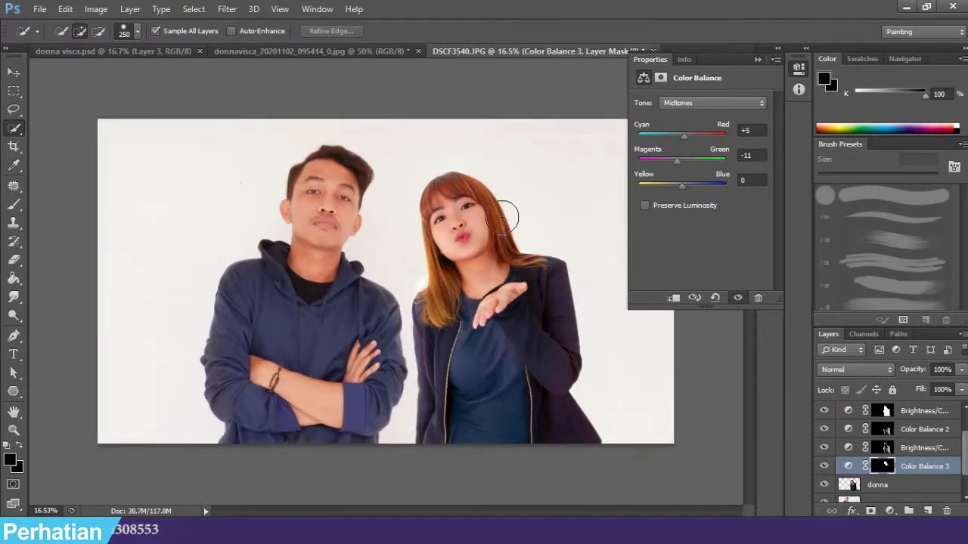
pyautogui.scroll(2, 480, 205)
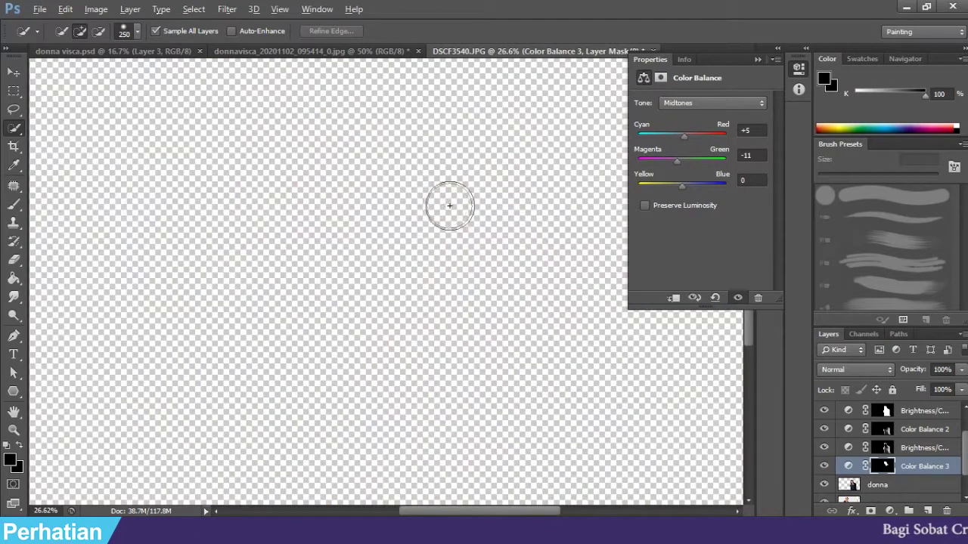
pyautogui.scroll(-1, 522, 155)
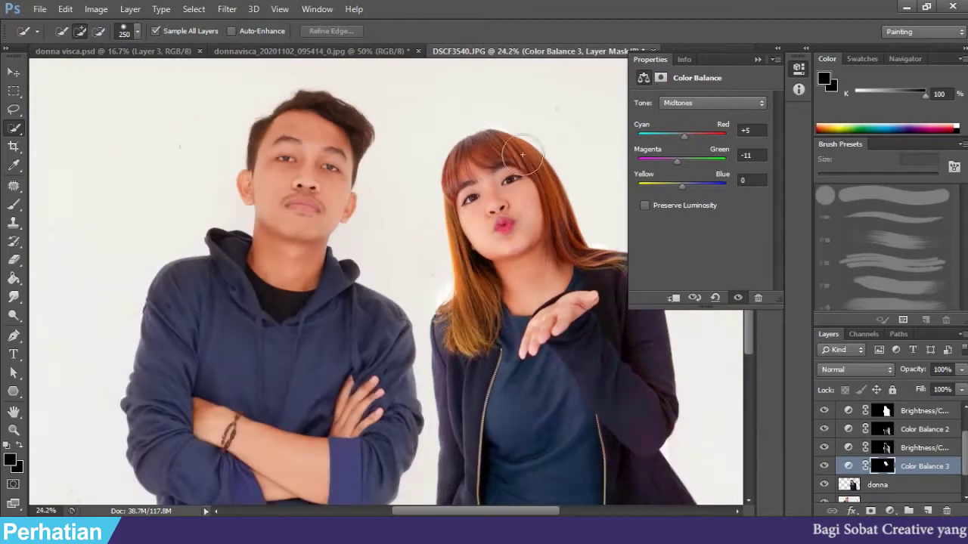
pyautogui.click(757, 60)
pyautogui.scroll(-3, 745, 341)
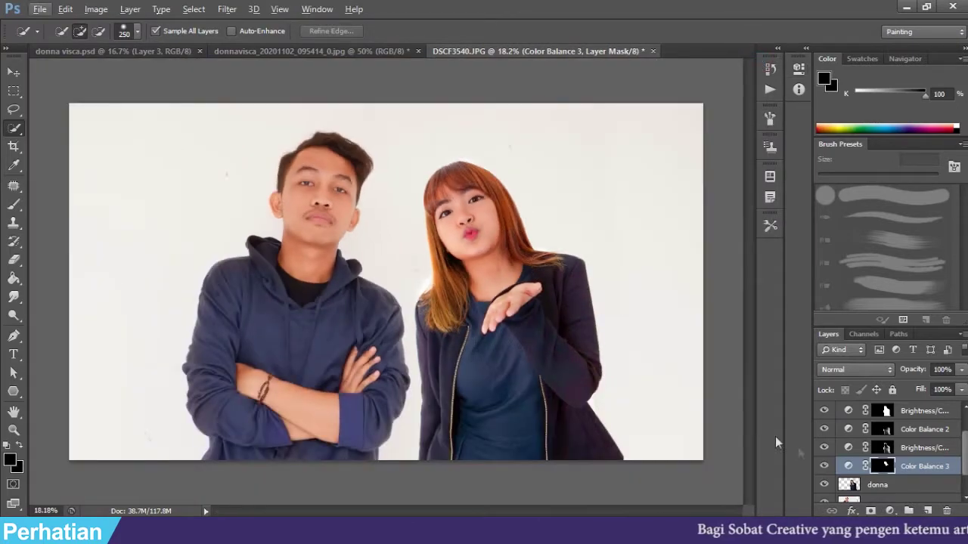
pyautogui.scroll(2, 504, 330)
# Step: Toggle Color Balance 3's visibility to compare her head and hair before and after
pyautogui.click(824, 467)
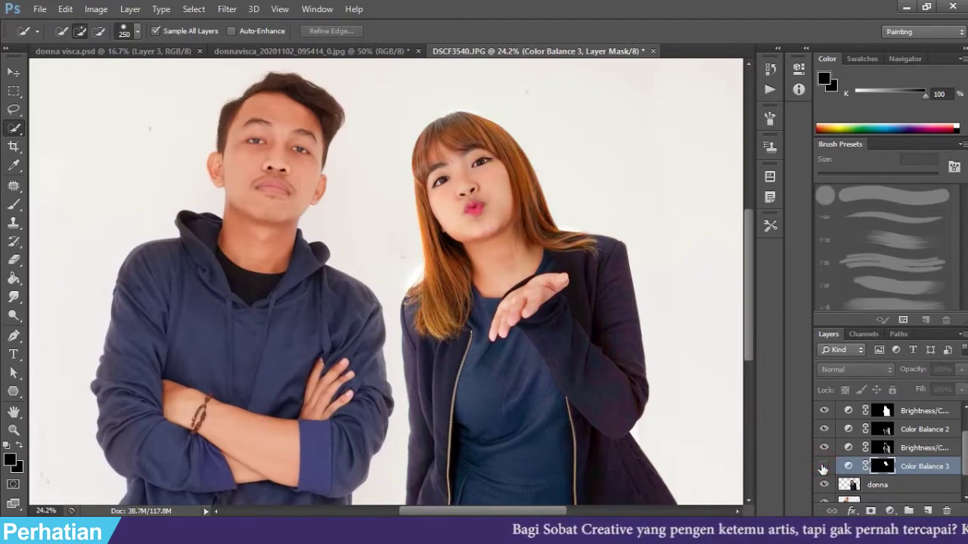
pyautogui.click(824, 466)
pyautogui.scroll(2, 378, 147)
pyautogui.scroll(1, 544, 260)
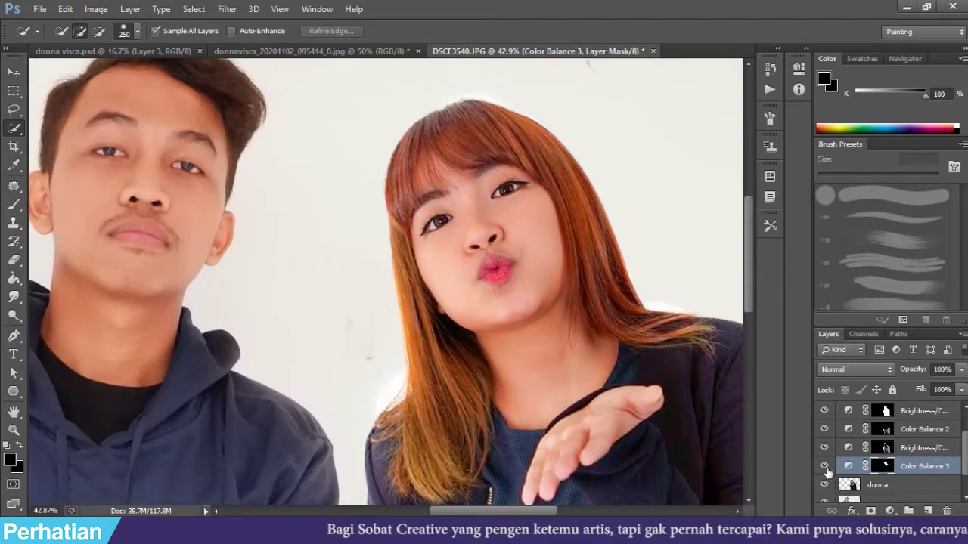
pyautogui.scroll(-2, 567, 272)
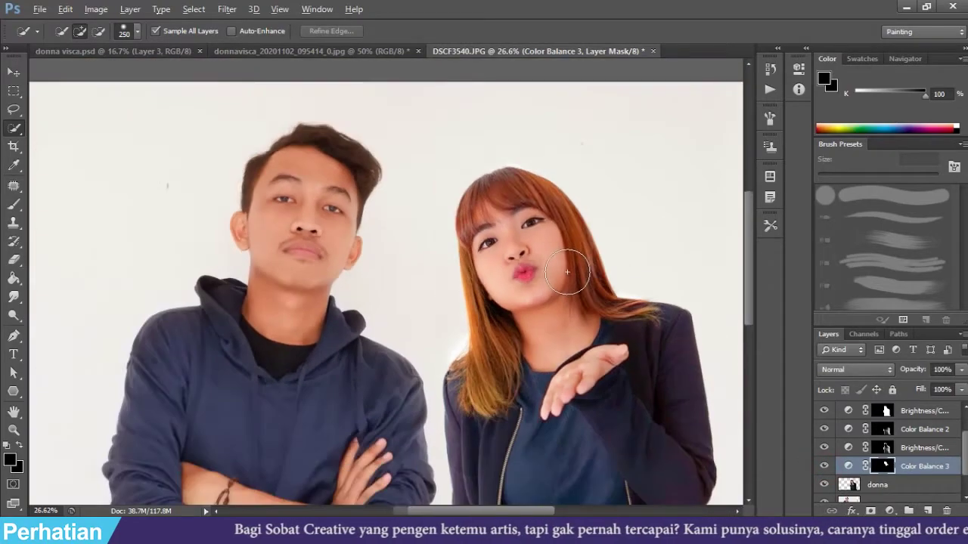
pyautogui.scroll(1, 556, 226)
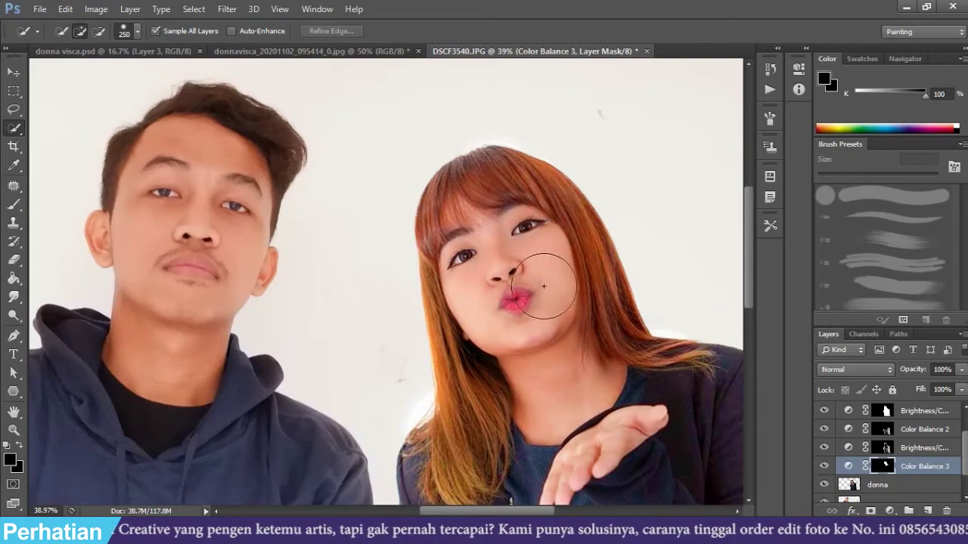
pyautogui.scroll(-2, 575, 283)
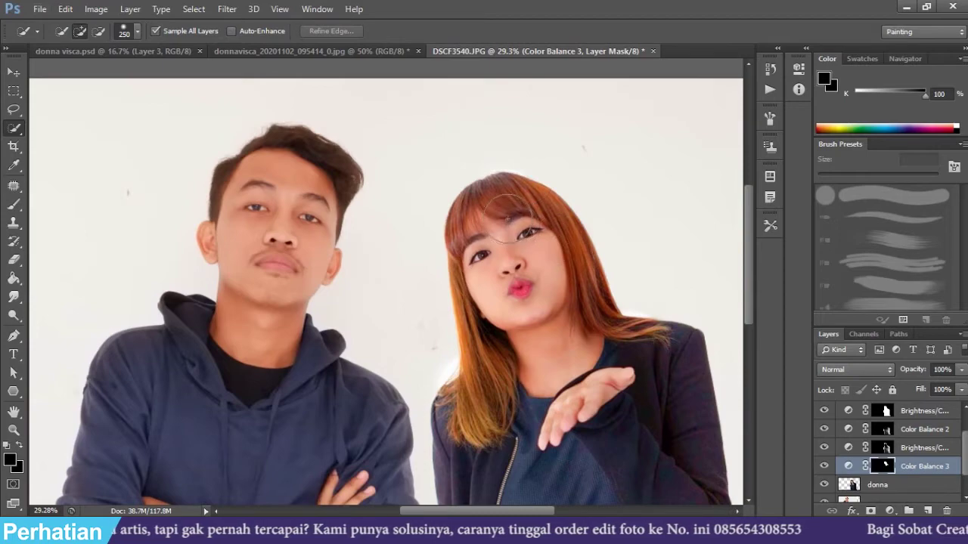
# Step: Set the Eraser to a 250 px brush with low hardness
pyautogui.press('e')
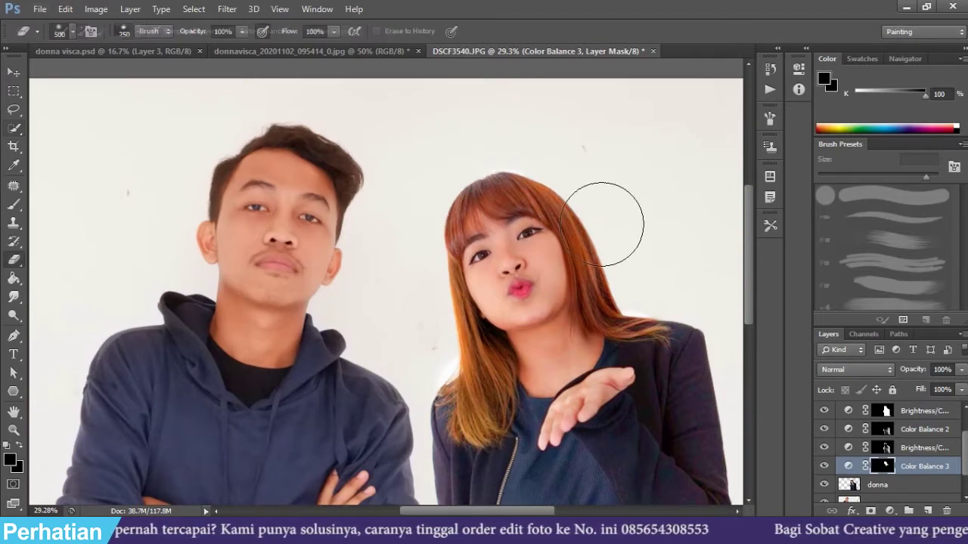
pyautogui.press('[')
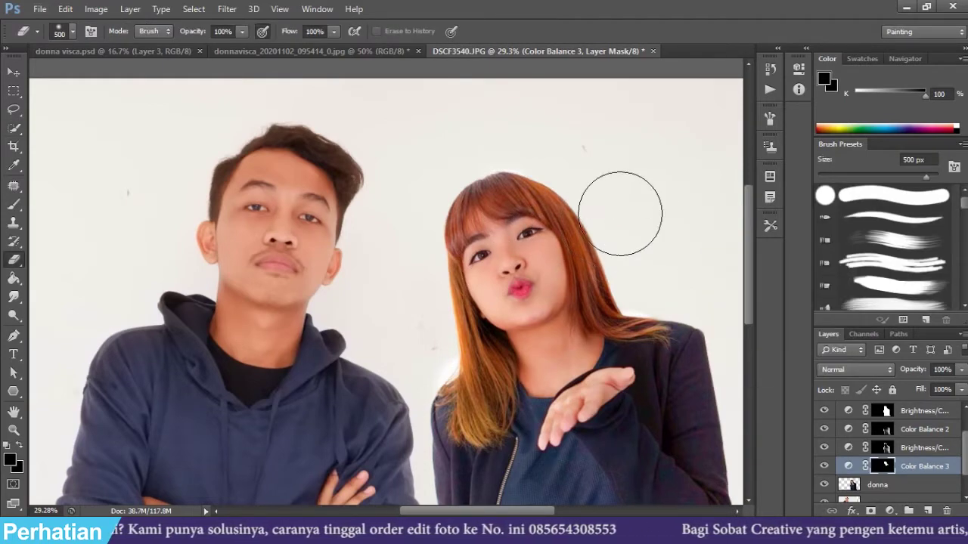
pyautogui.press('[')
pyautogui.press('[')
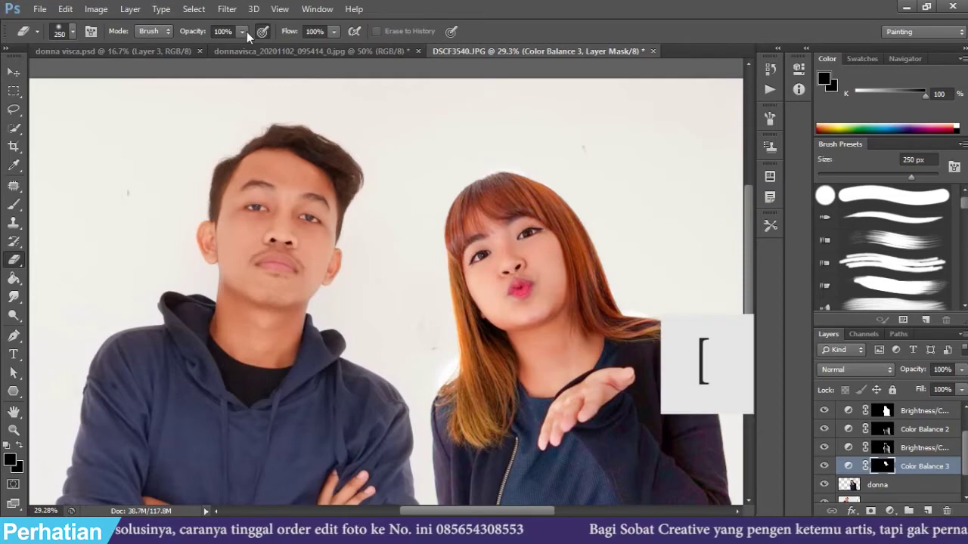
pyautogui.rightClick(540, 185)
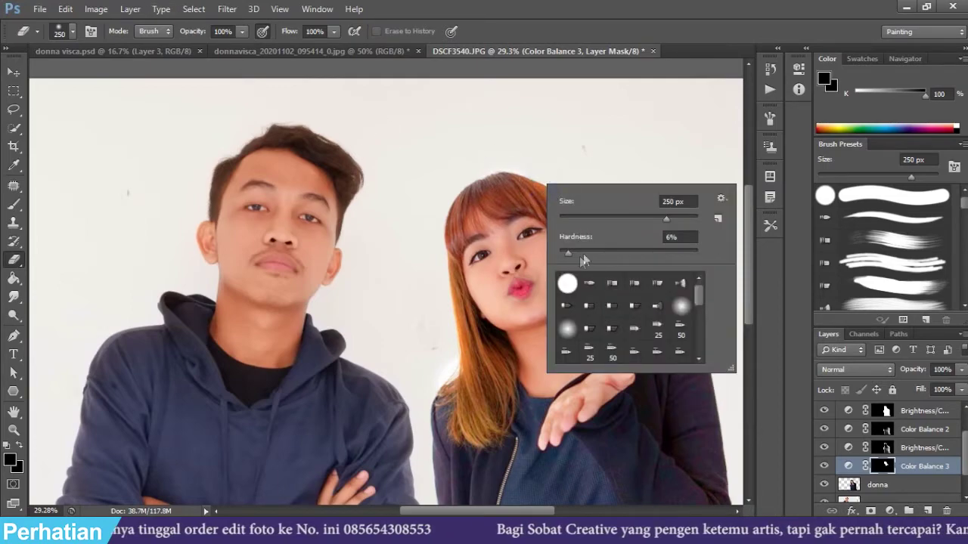
pyautogui.moveTo(624, 118)
pyautogui.mouseDown()
pyautogui.moveTo(539, 172)
pyautogui.moveTo(611, 244)
pyautogui.mouseUp()
# Step: Erase Color Balance 3's mask along her hair's side, shoulder strands and crown, then compare
pyautogui.moveTo(562, 201); pyautogui.dragTo(603, 286)
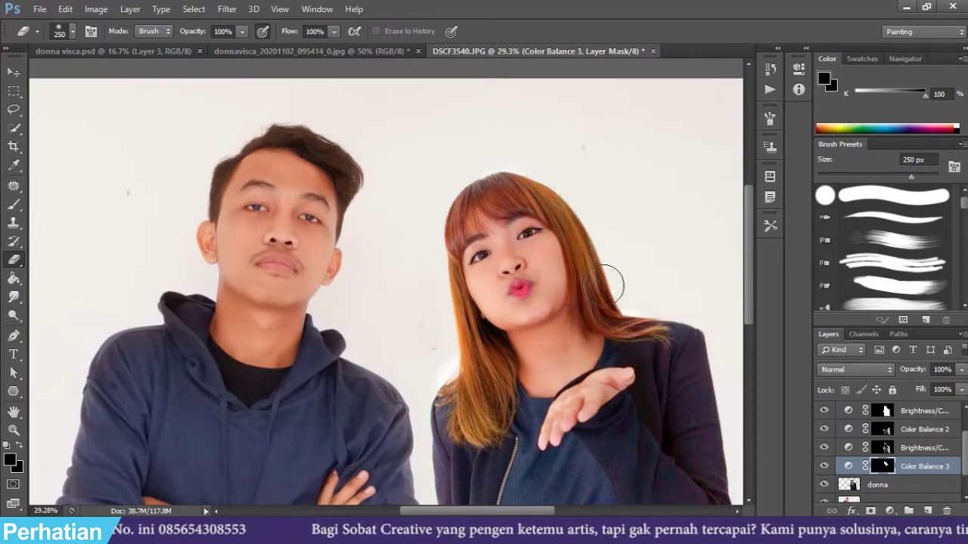
pyautogui.moveTo(635, 317); pyautogui.dragTo(594, 315)
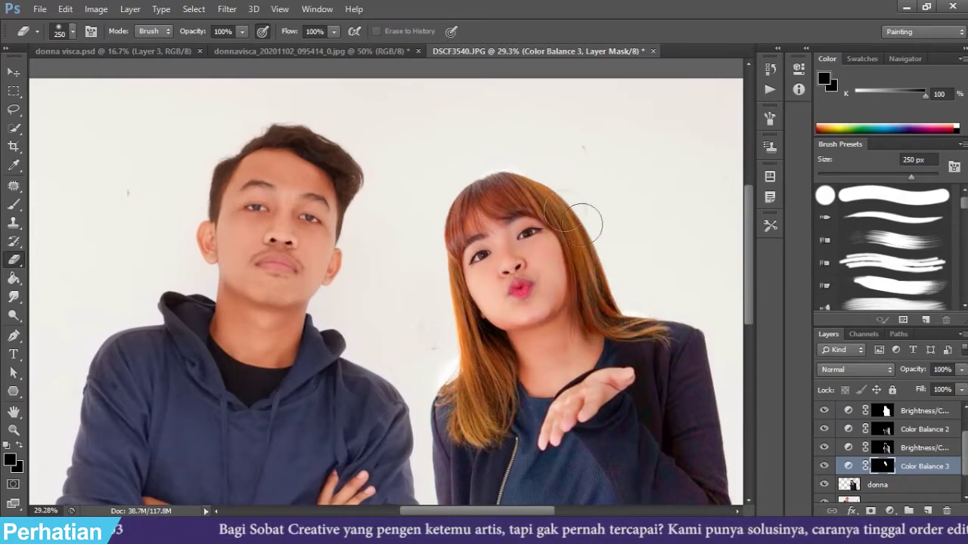
pyautogui.moveTo(520, 178)
pyautogui.mouseDown()
pyautogui.moveTo(496, 174)
pyautogui.moveTo(443, 210)
pyautogui.mouseUp()
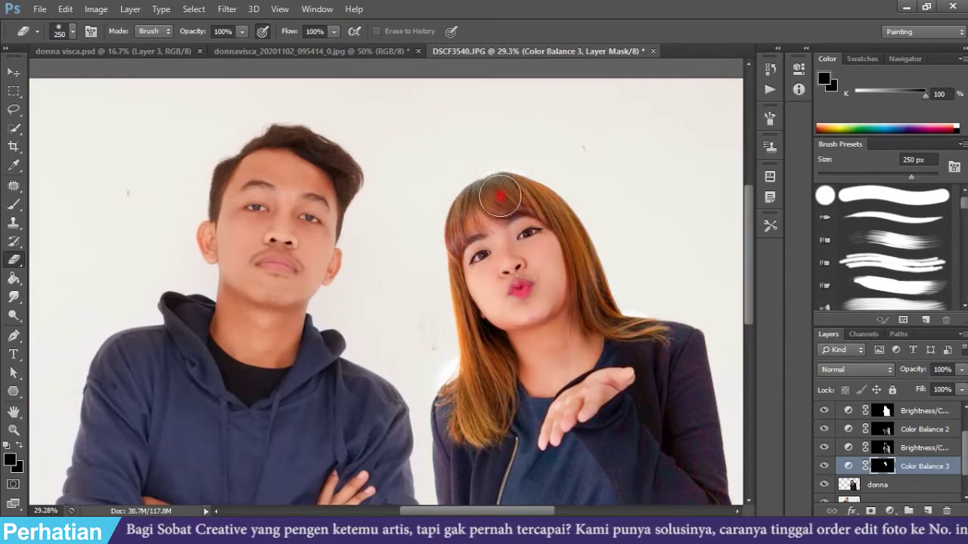
pyautogui.click(435, 226)
pyautogui.click(823, 466)
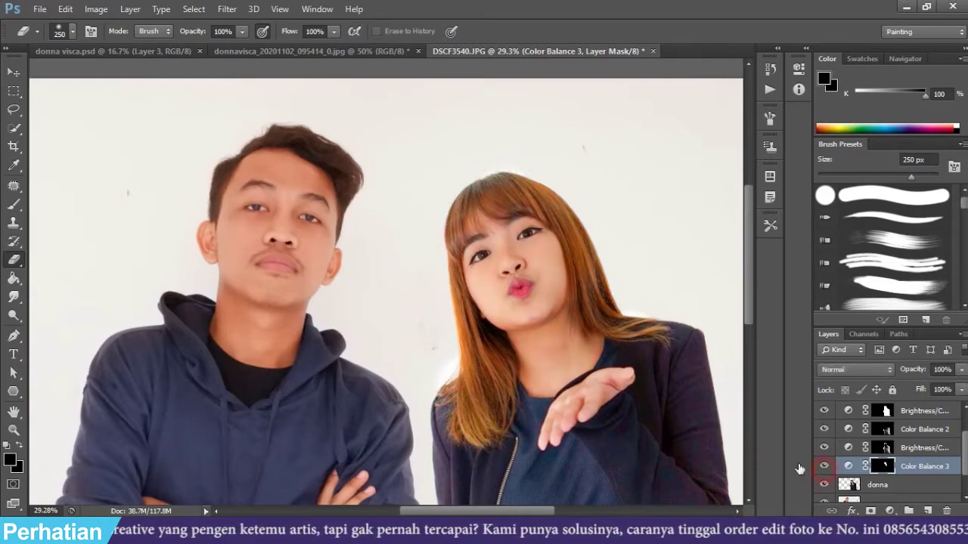
pyautogui.click(824, 467)
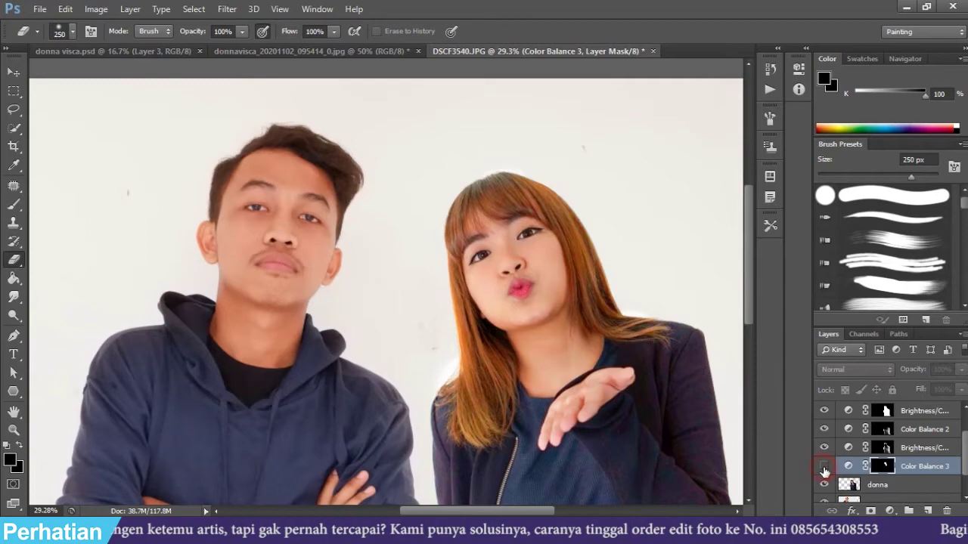
pyautogui.click(824, 467)
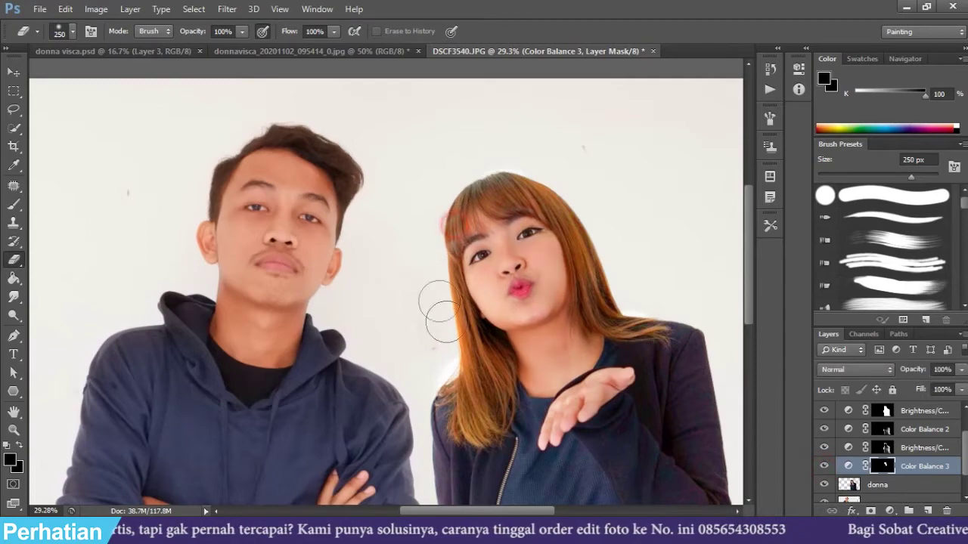
pyautogui.scroll(-3, 505, 302)
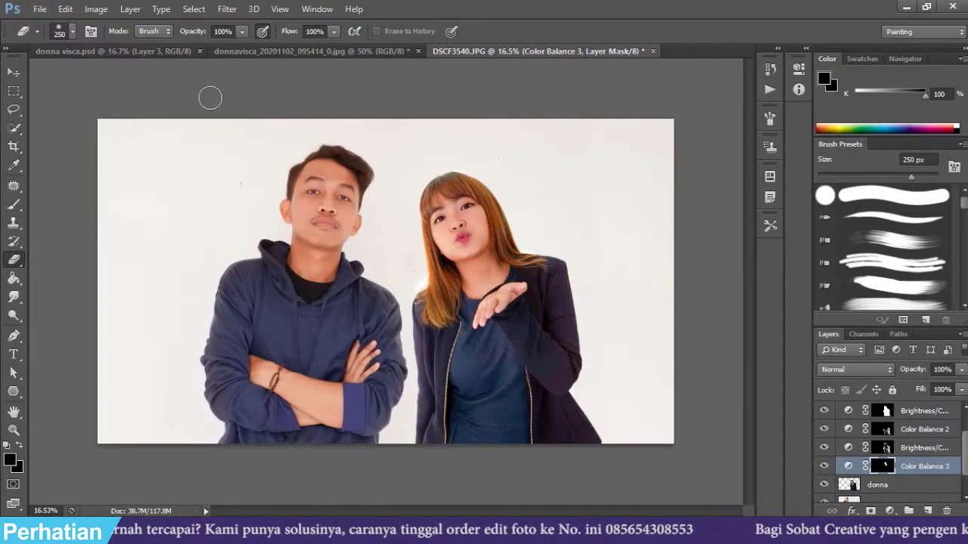
pyautogui.click(13, 72)
pyautogui.scroll(1, 498, 216)
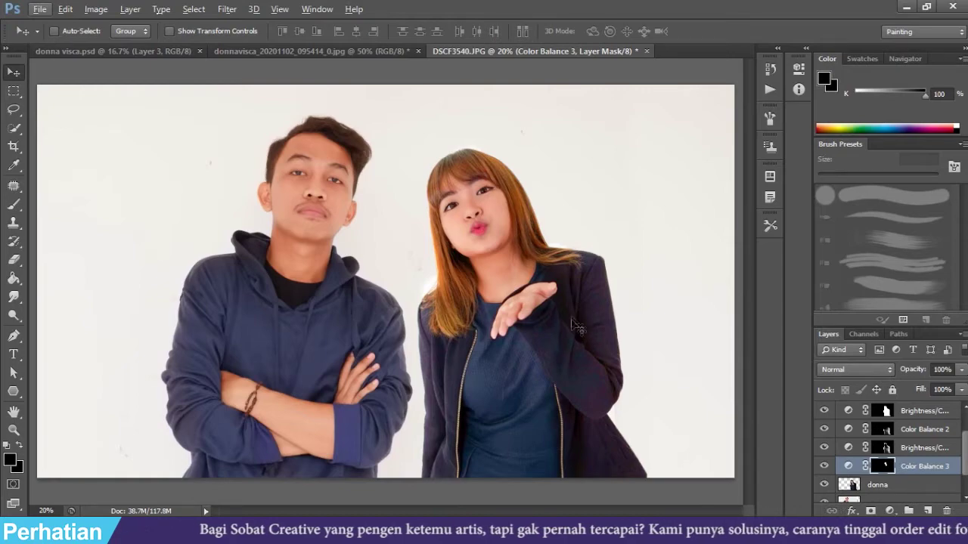
pyautogui.scroll(1, 576, 325)
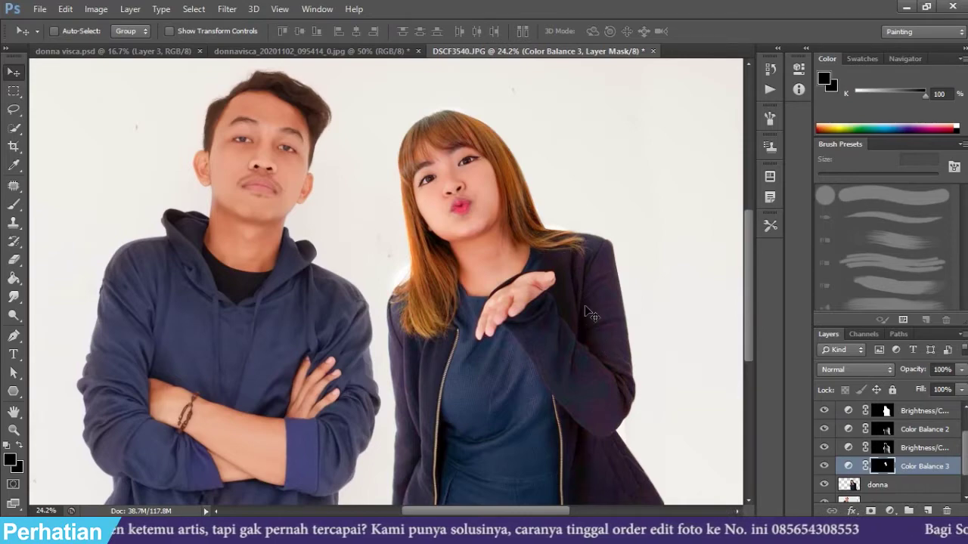
pyautogui.press('w')
# Step: Select the right side of her jacket and add Brightness/Contrast 3 at Brightness 82
pyautogui.hotkey('alt', '[')
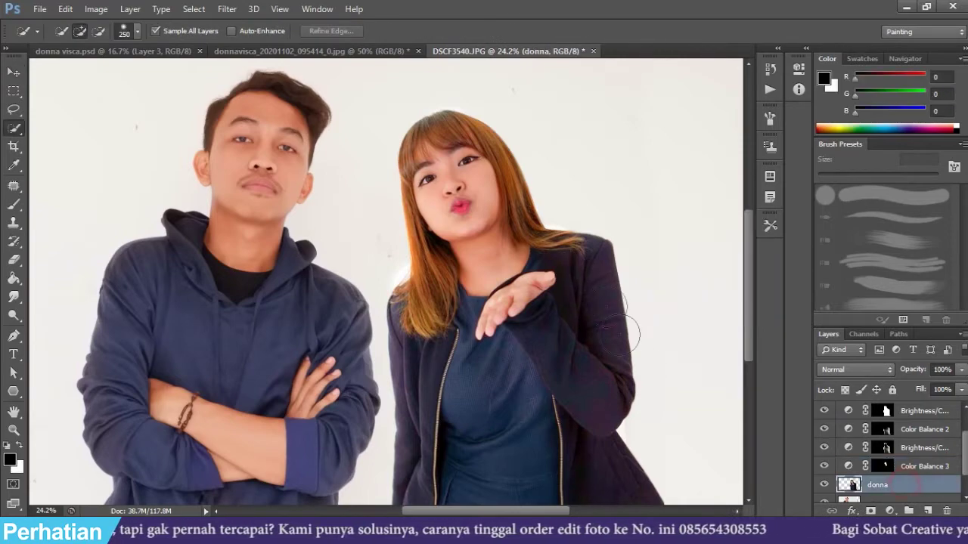
pyautogui.moveTo(623, 333)
pyautogui.mouseDown()
pyautogui.moveTo(579, 274)
pyautogui.moveTo(574, 401)
pyautogui.mouseUp()
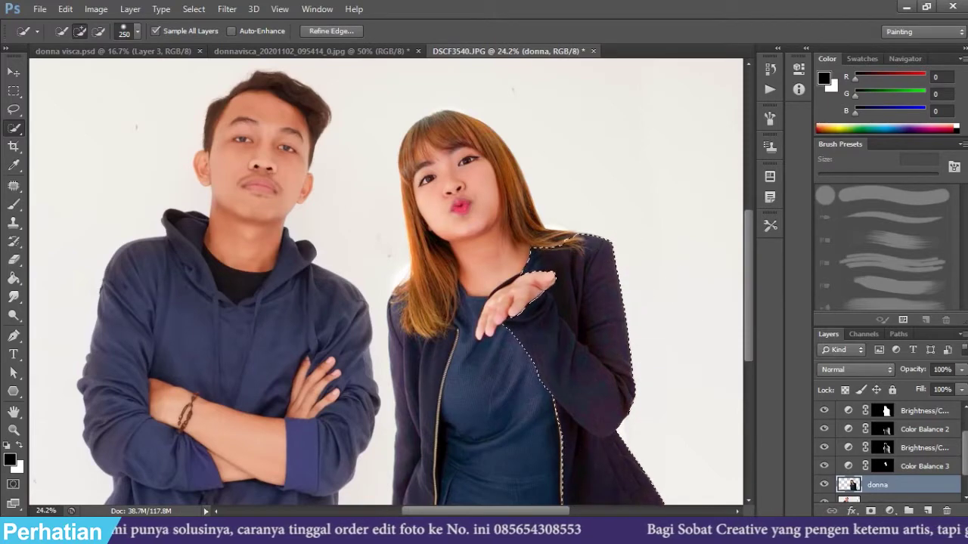
pyautogui.click(890, 511)
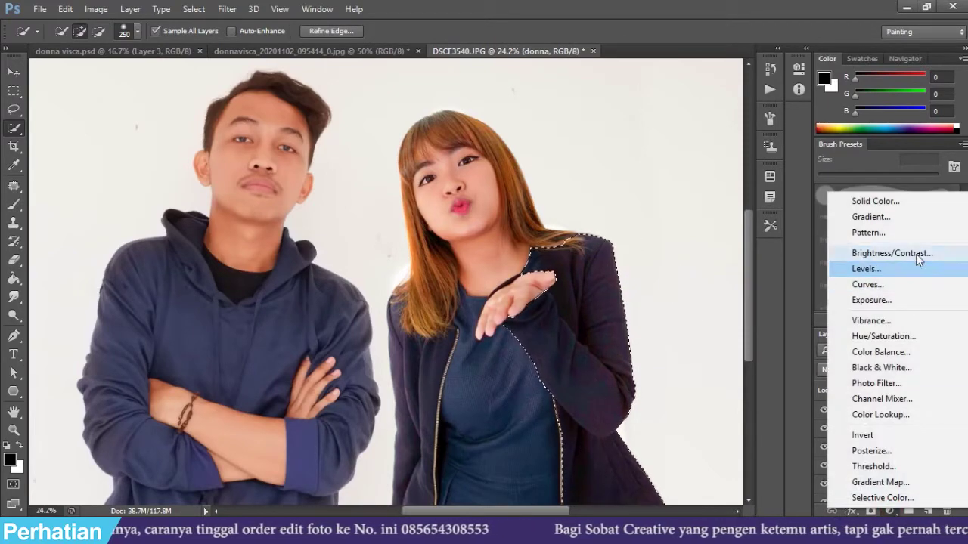
pyautogui.click(917, 254)
pyautogui.moveTo(703, 138); pyautogui.dragTo(734, 138)
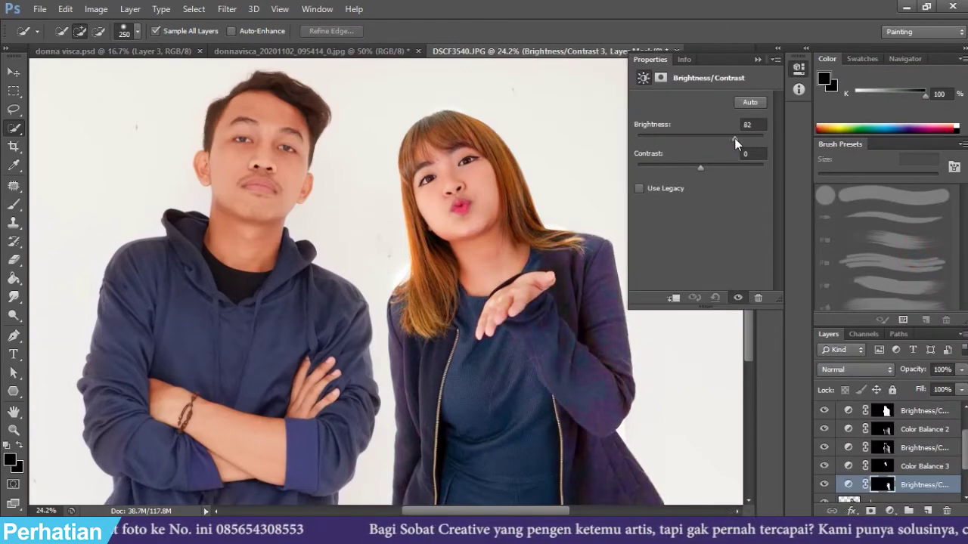
pyautogui.click(757, 59)
# Step: Set the Eraser to 400 px at 67% and the adjustment layer opacity to 78%
pyautogui.press('e')
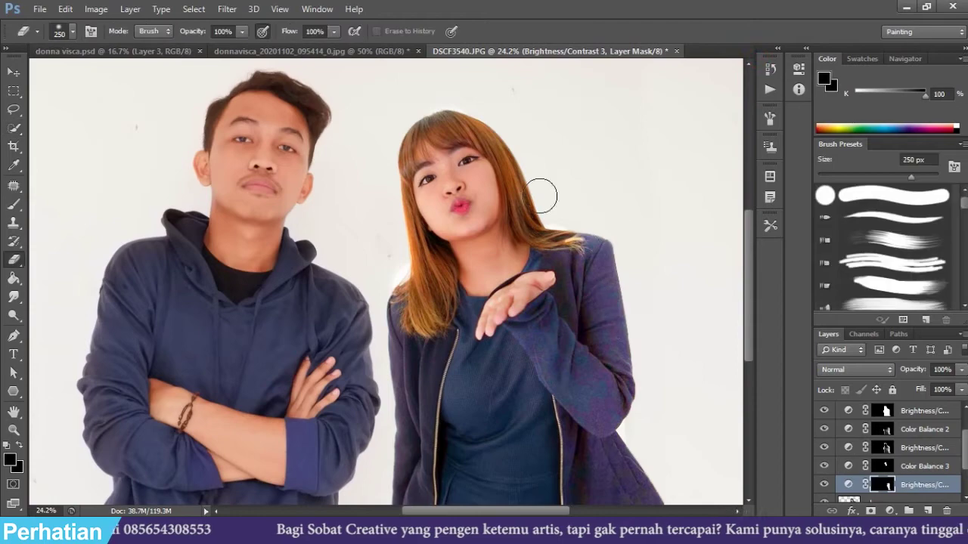
pyautogui.press(']')
pyautogui.press(']')
pyautogui.press('6')
pyautogui.press('7')
pyautogui.hotkey('ctrl', '-')
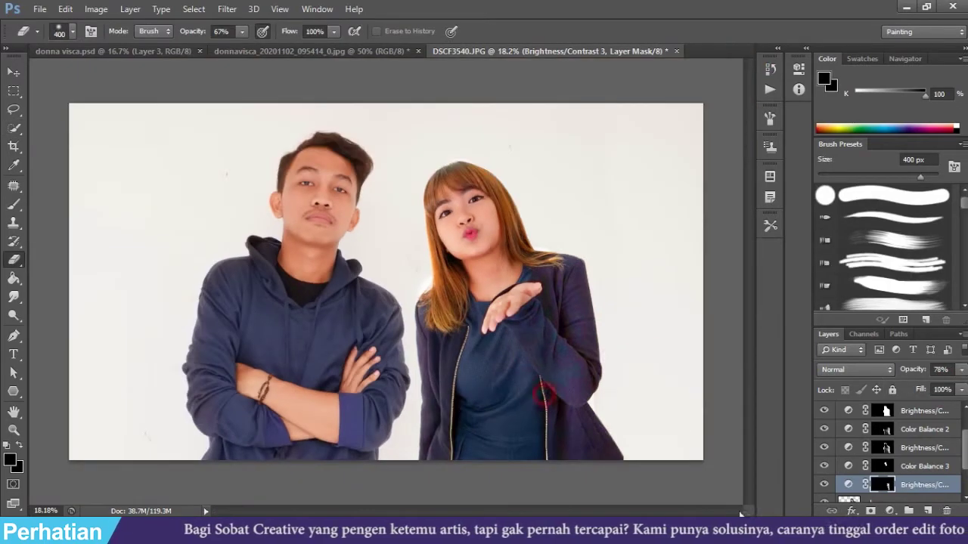
pyautogui.click(14, 72)
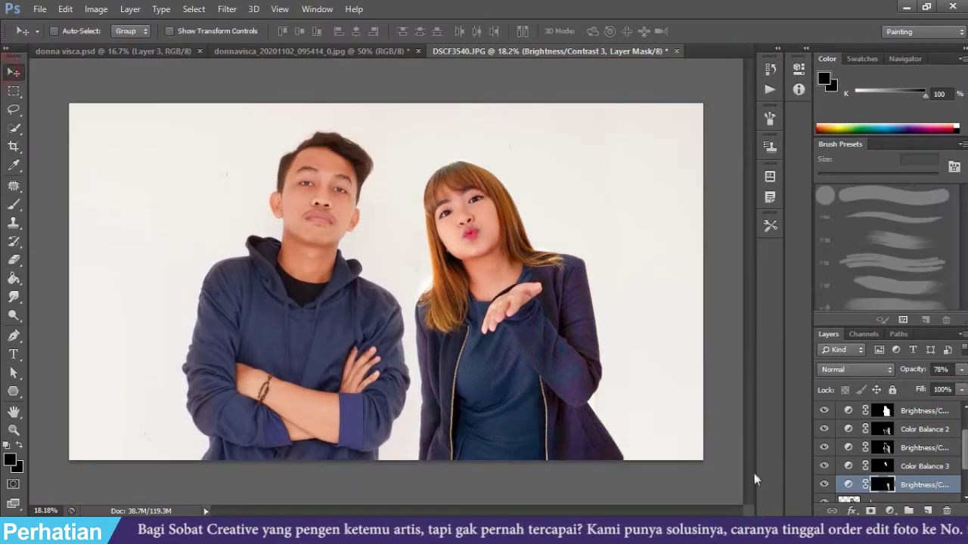
# Step: Hide and re-show the Brightness/Contrast layer to compare the brightening
pyautogui.click(823, 485)
pyautogui.click(823, 485)
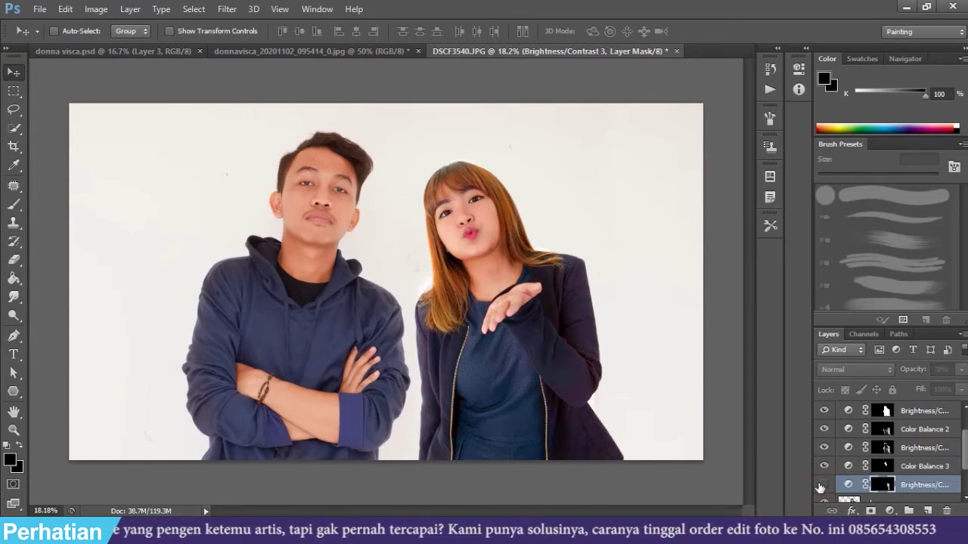
pyautogui.scroll(-2, 483, 287)
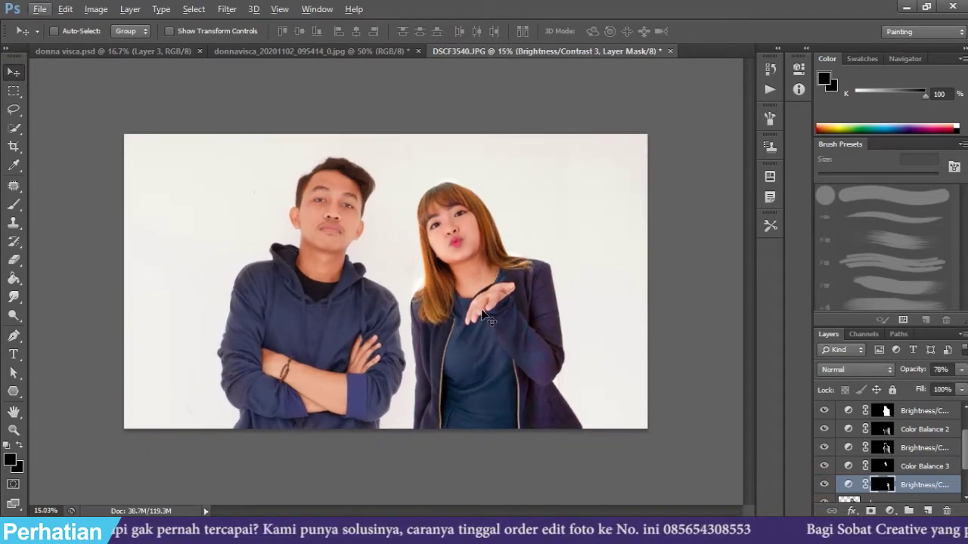
pyautogui.scroll(3, 409, 250)
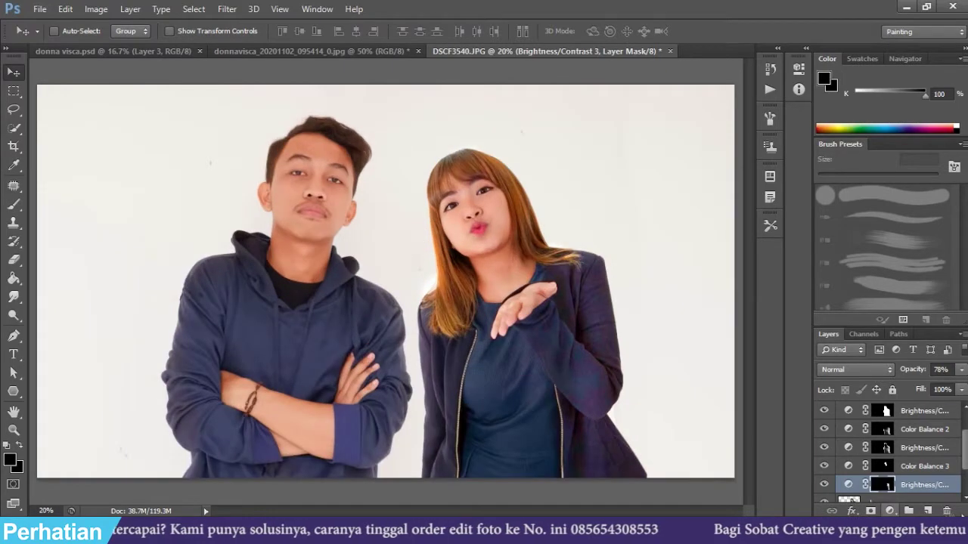
pyautogui.scroll(-2, 888, 453)
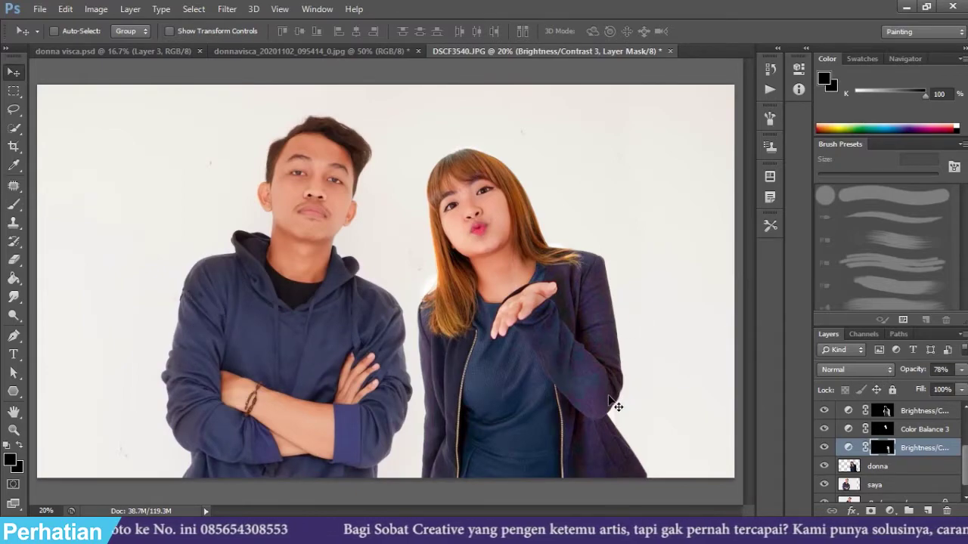
# Step: Make the donna layer the active layer
pyautogui.click(876, 469)
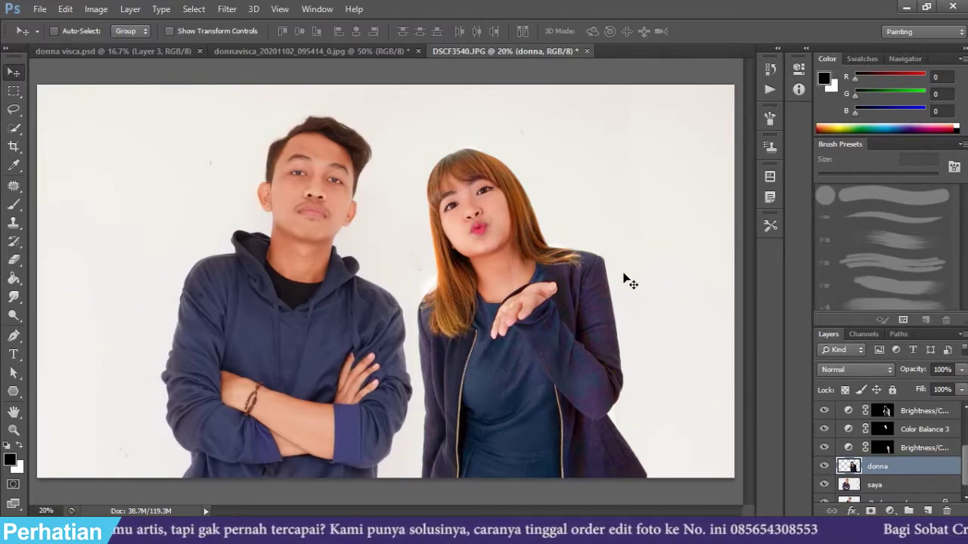
pyautogui.scroll(2, 543, 280)
pyautogui.scroll(2, 543, 279)
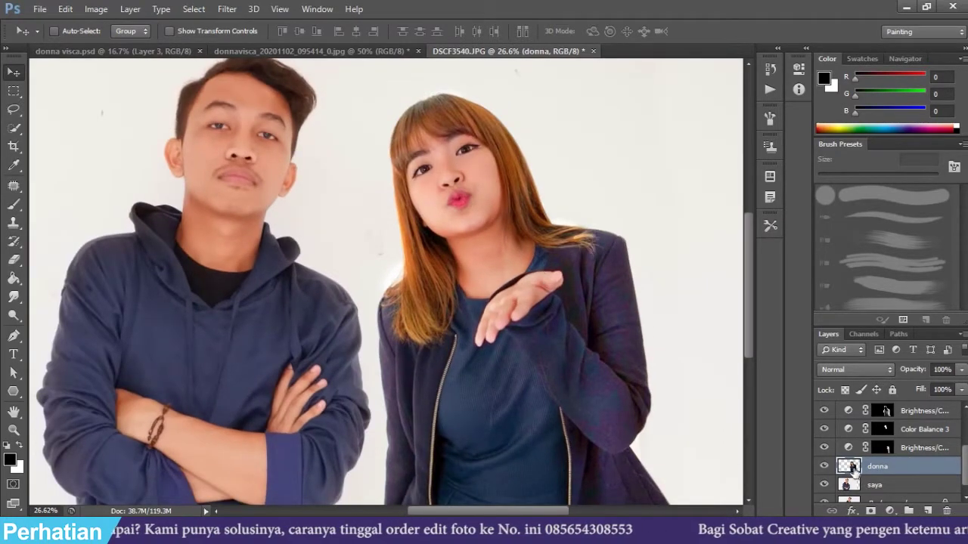
# Step: Load donna's outline and add a Brightness/Contrast layer at Brightness 32, Contrast -10
pyautogui.keyDown('ctrl'); pyautogui.click(852, 468); pyautogui.keyUp('ctrl')
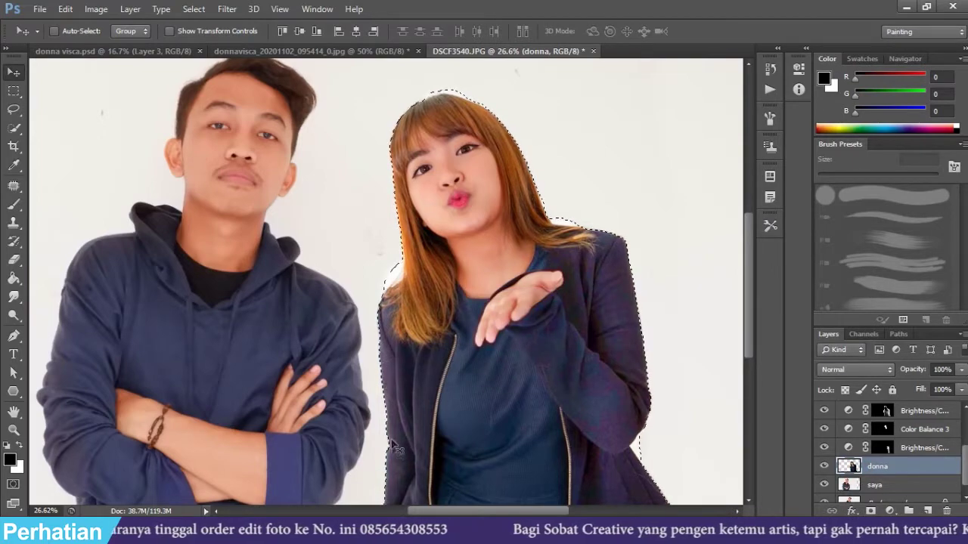
pyautogui.click(890, 510)
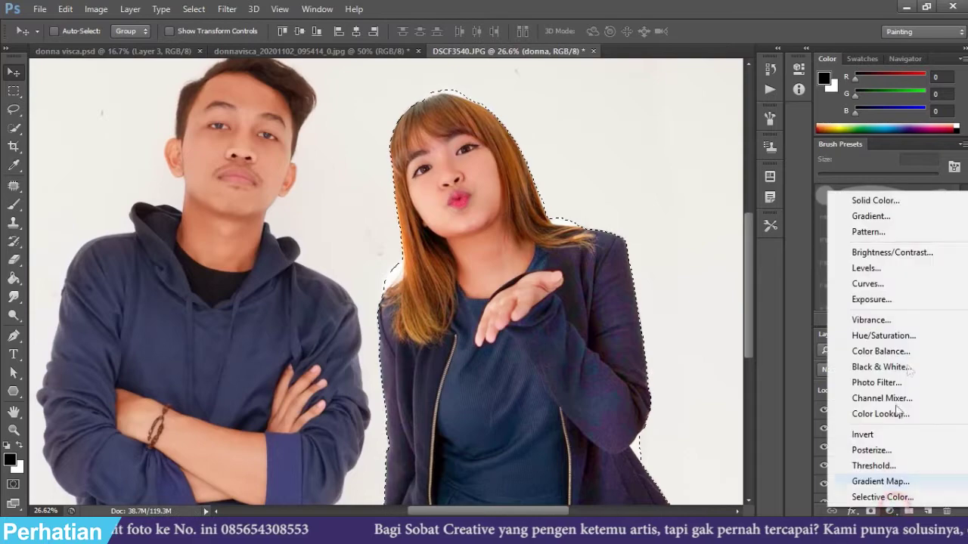
pyautogui.click(927, 252)
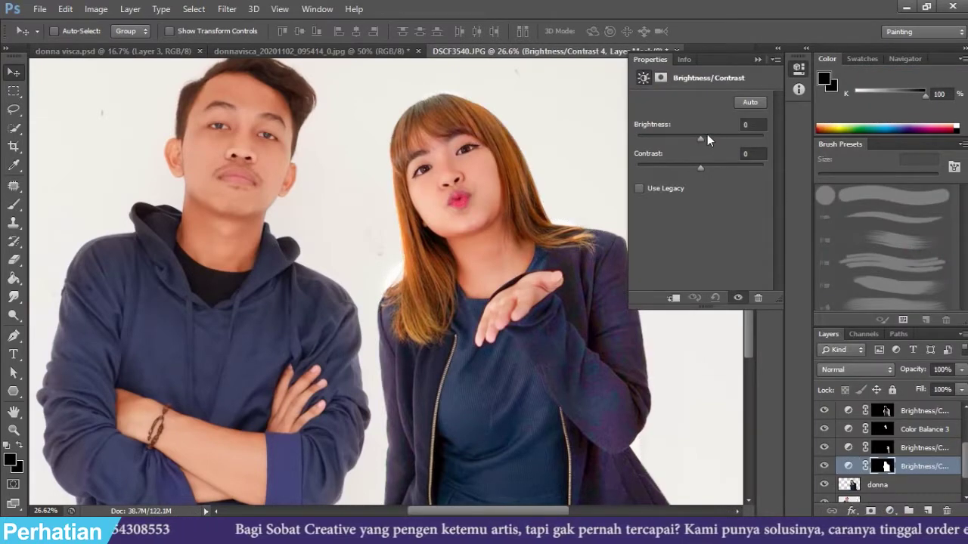
pyautogui.moveTo(707, 136); pyautogui.dragTo(714, 138)
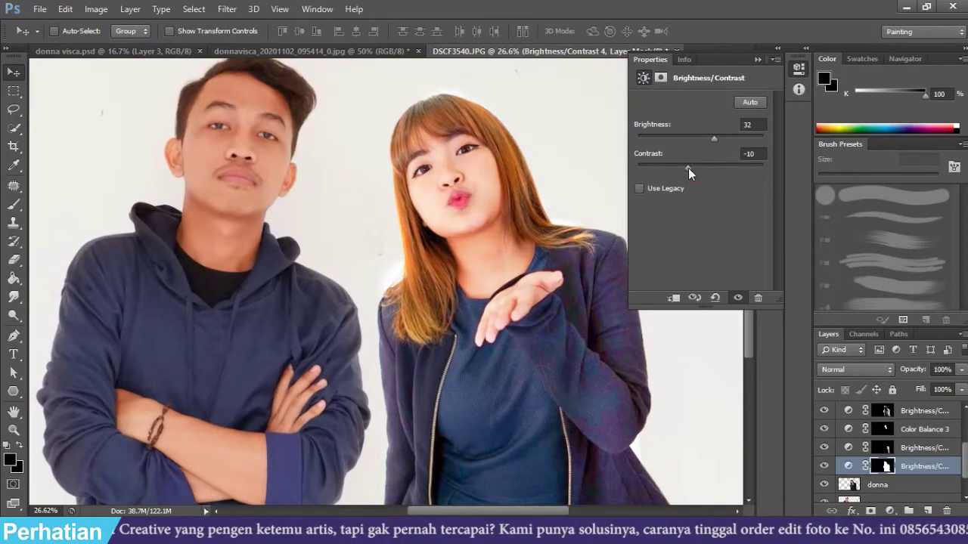
pyautogui.scroll(-2, 505, 122)
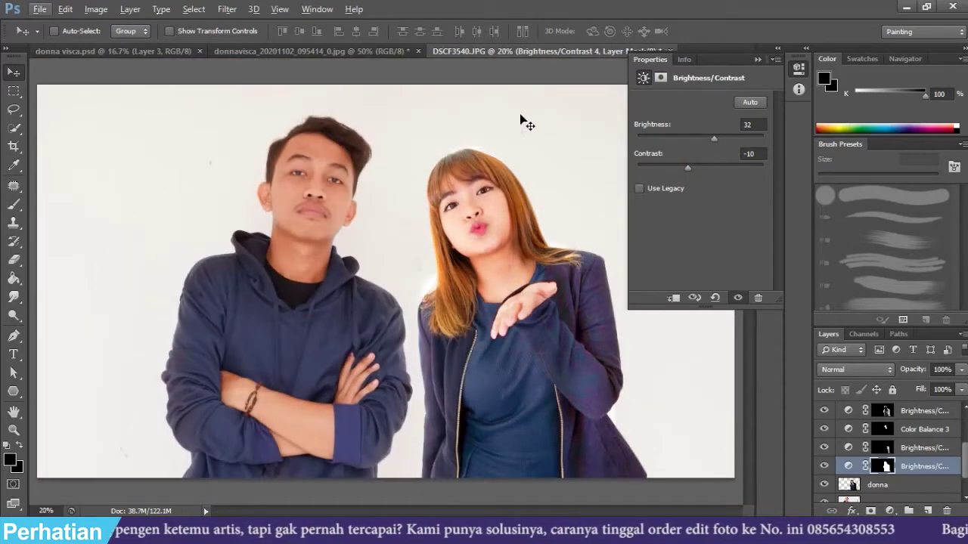
pyautogui.click(757, 59)
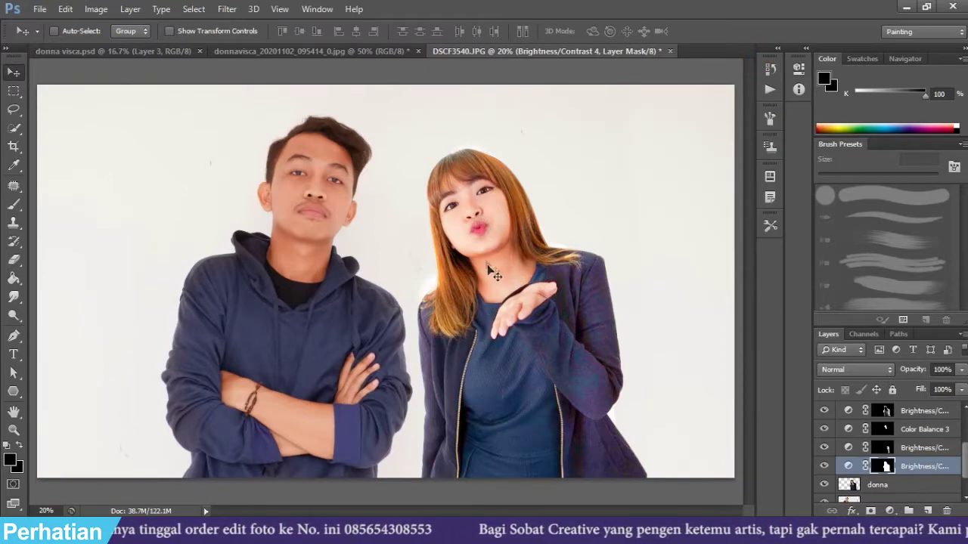
# Step: Erase the Brightness/Contrast 4 mask at 82% opacity over the woman's eye and sleeve
pyautogui.press('e')
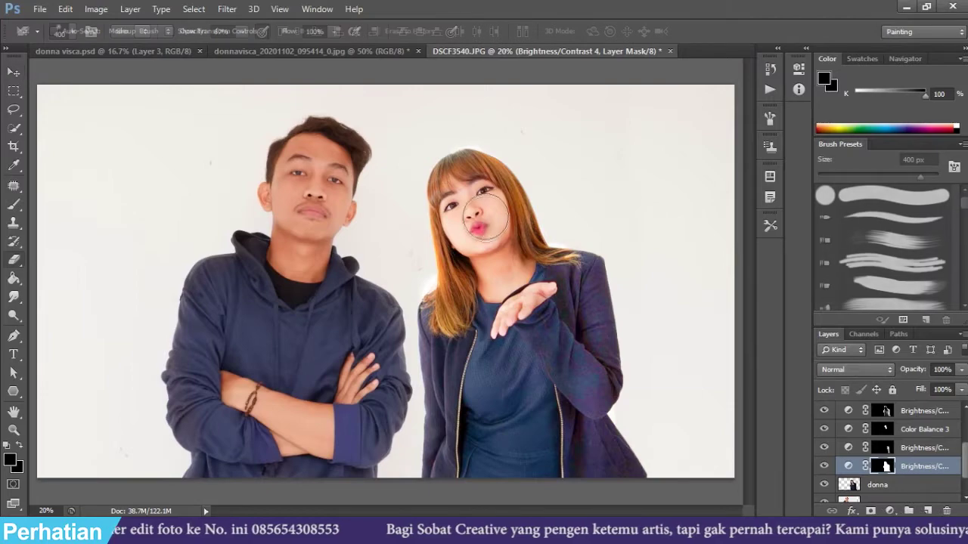
pyautogui.click(242, 31)
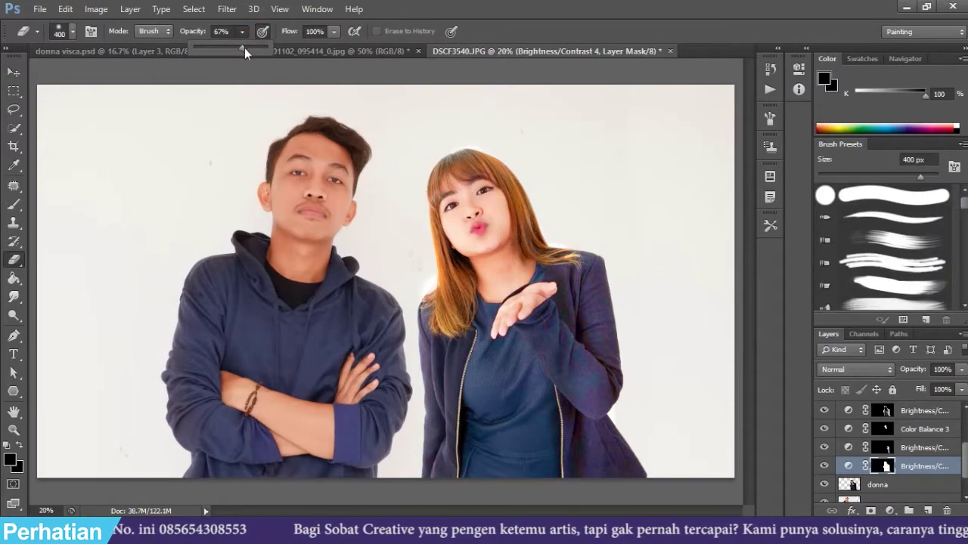
pyautogui.moveTo(251, 48); pyautogui.dragTo(257, 48)
pyautogui.click(462, 202)
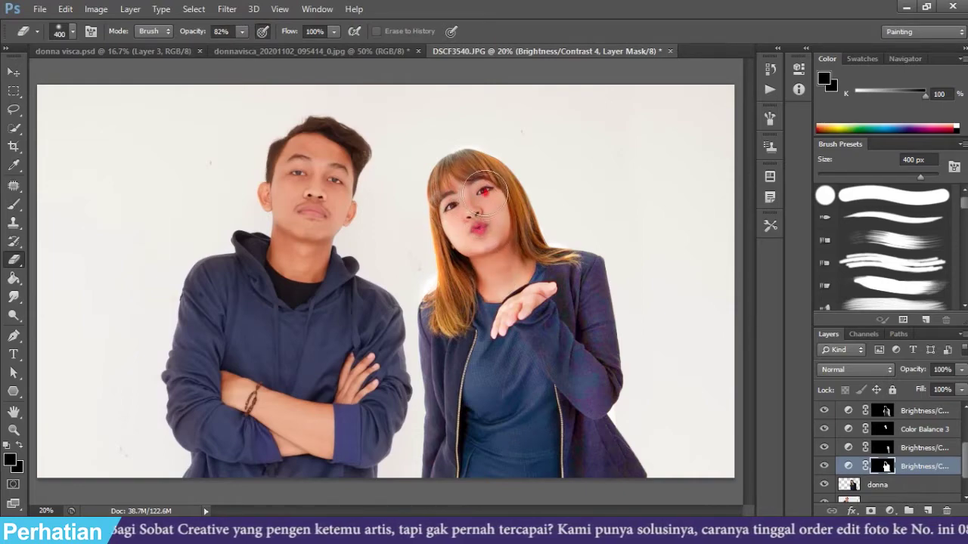
pyautogui.click(470, 225)
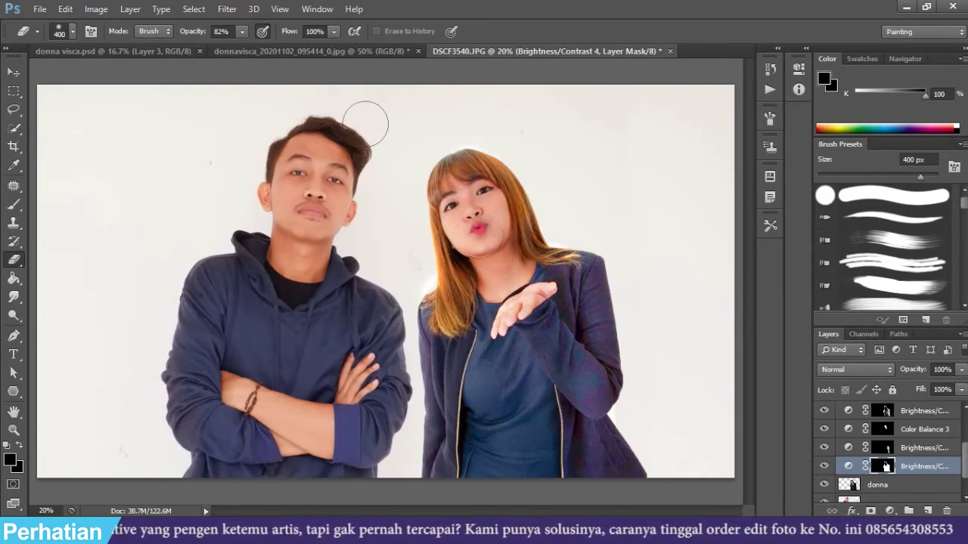
pyautogui.moveTo(483, 243)
pyautogui.mouseDown()
pyautogui.moveTo(583, 318)
pyautogui.moveTo(574, 446)
pyautogui.moveTo(490, 200)
pyautogui.mouseUp()
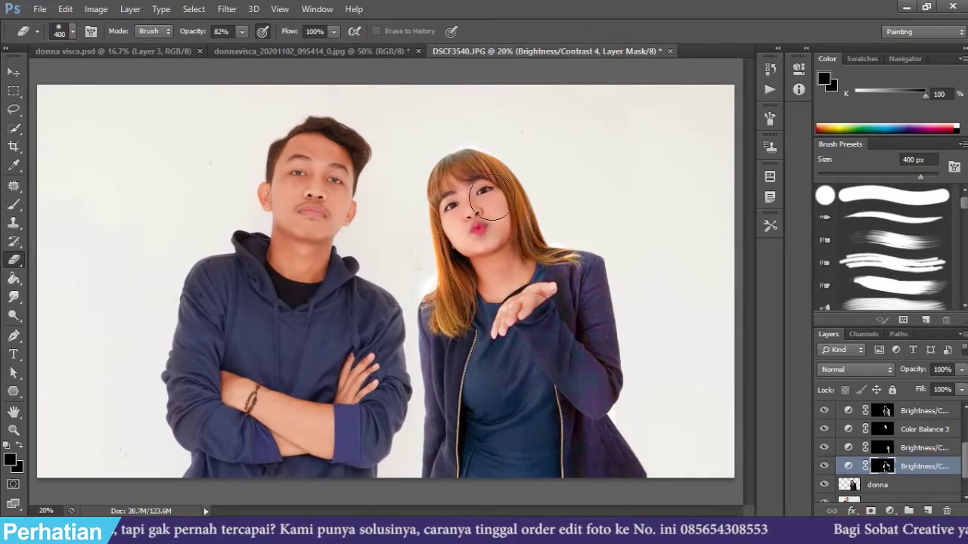
pyautogui.hotkey('ctrl', '-')
pyautogui.hotkey('ctrl', '+')
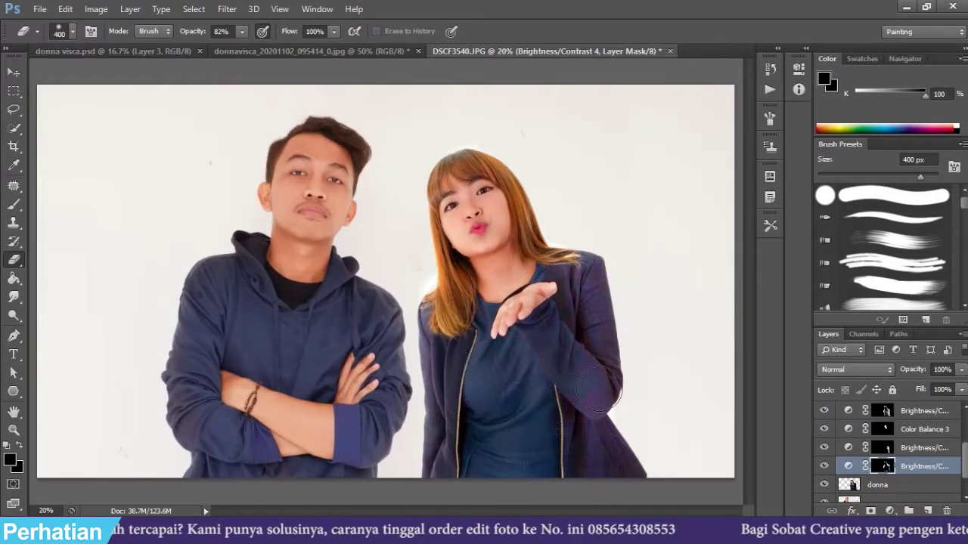
# Step: Hide and re-show Brightness/Contrast 4 several times to compare the woman's brightening
pyautogui.click(823, 467)
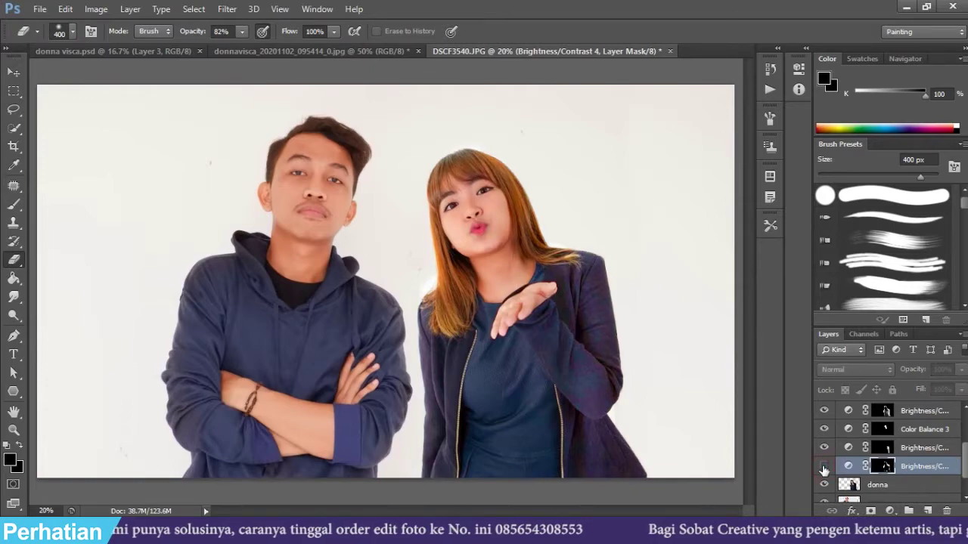
pyautogui.click(823, 467)
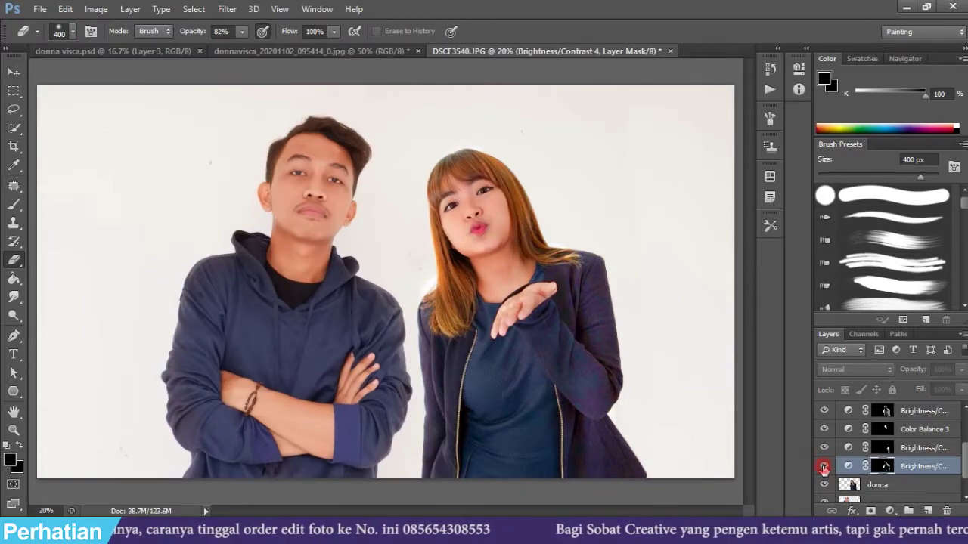
pyautogui.click(824, 467)
pyautogui.scroll(-1, 498, 219)
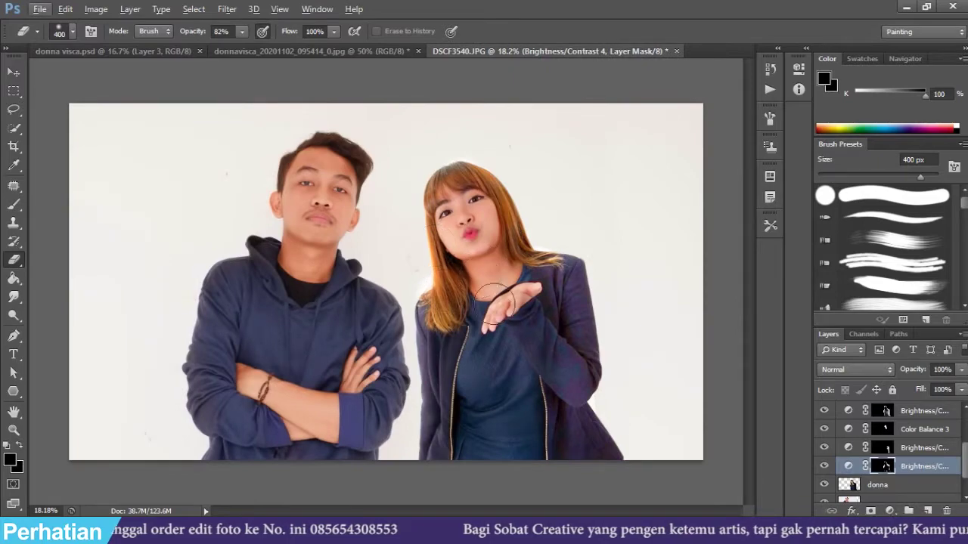
pyautogui.click(824, 466)
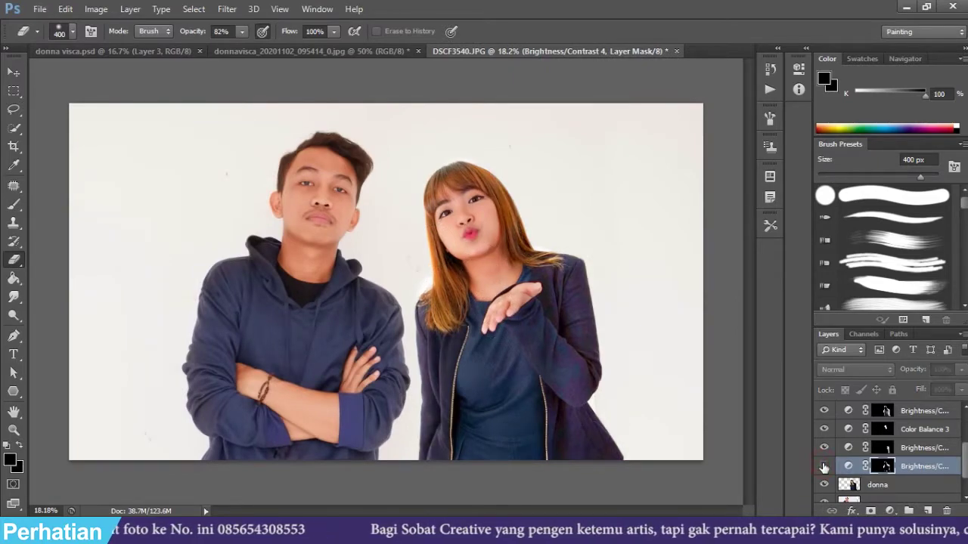
pyautogui.click(824, 467)
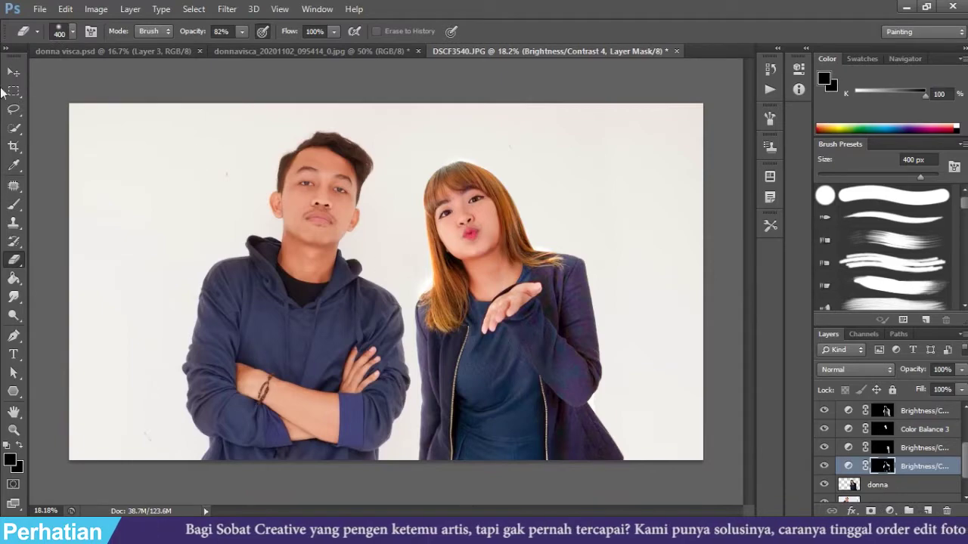
pyautogui.click(14, 72)
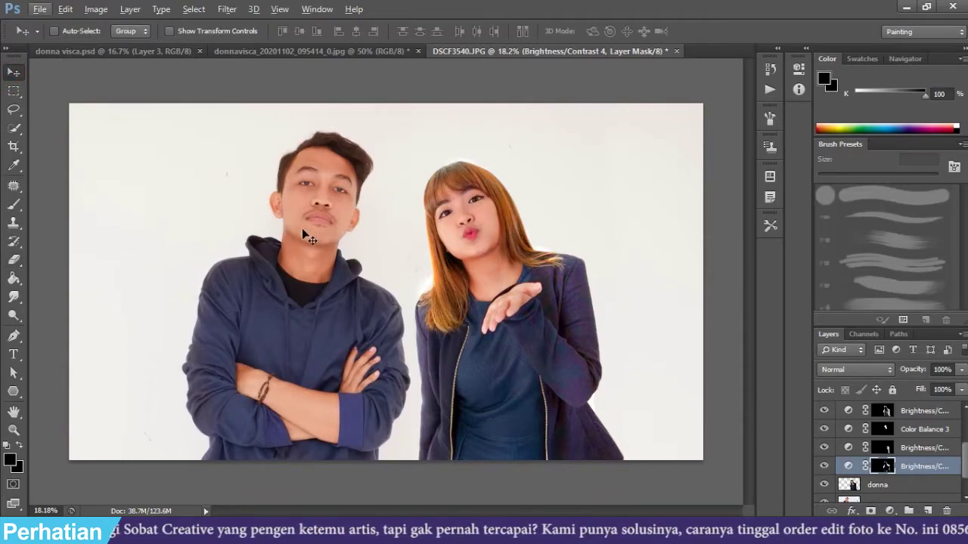
# Step: Bring the faces into view and make the saya layer active
pyautogui.scroll(2, 304, 232)
pyautogui.scroll(2, 308, 205)
pyautogui.scroll(1, 302, 200)
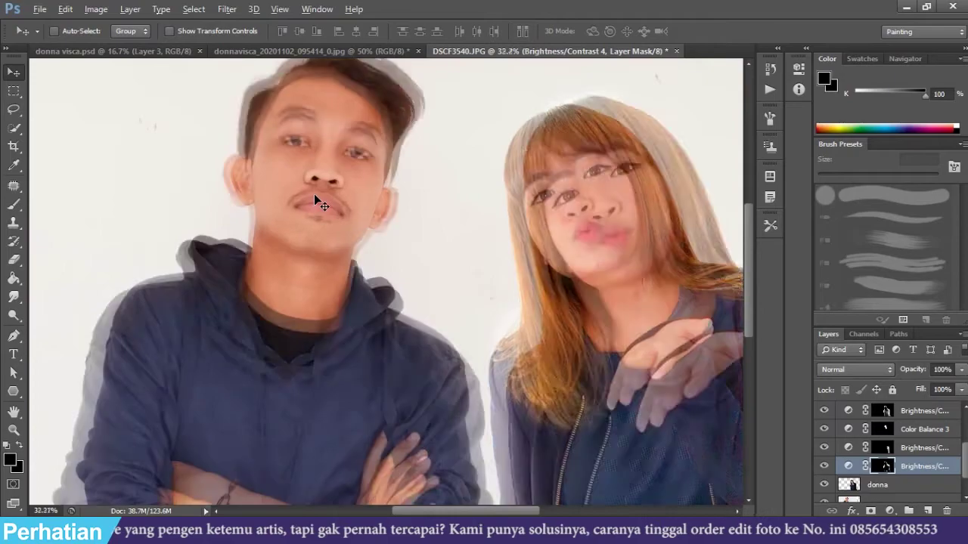
pyautogui.scroll(3, 314, 194)
pyautogui.scroll(3, 325, 213)
pyautogui.moveTo(446, 249); pyautogui.dragTo(263, 259)
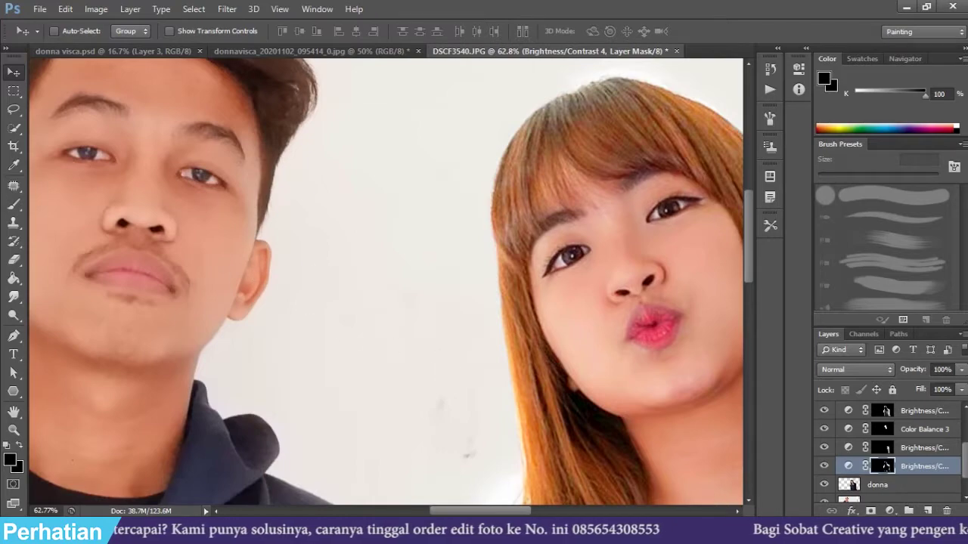
pyautogui.scroll(-2, 862, 487)
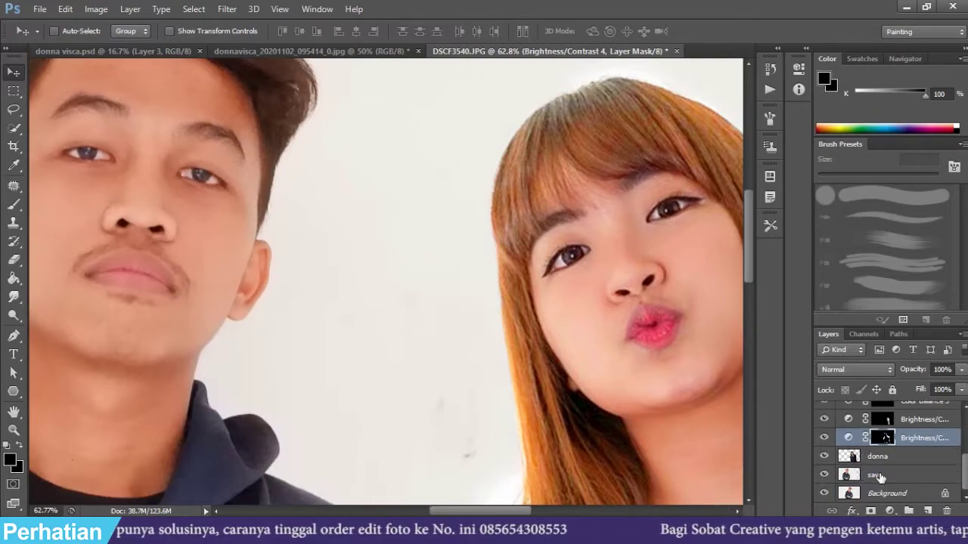
pyautogui.click(877, 475)
# Step: Quick-select the man's mouth area with a smaller brush
pyautogui.press('w')
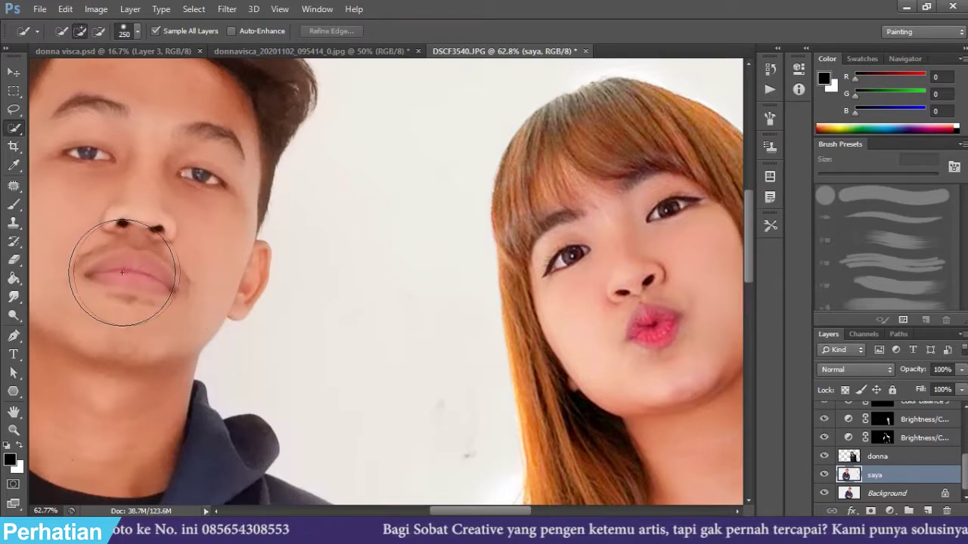
pyautogui.press('[')
pyautogui.press('[')
pyautogui.press('[')
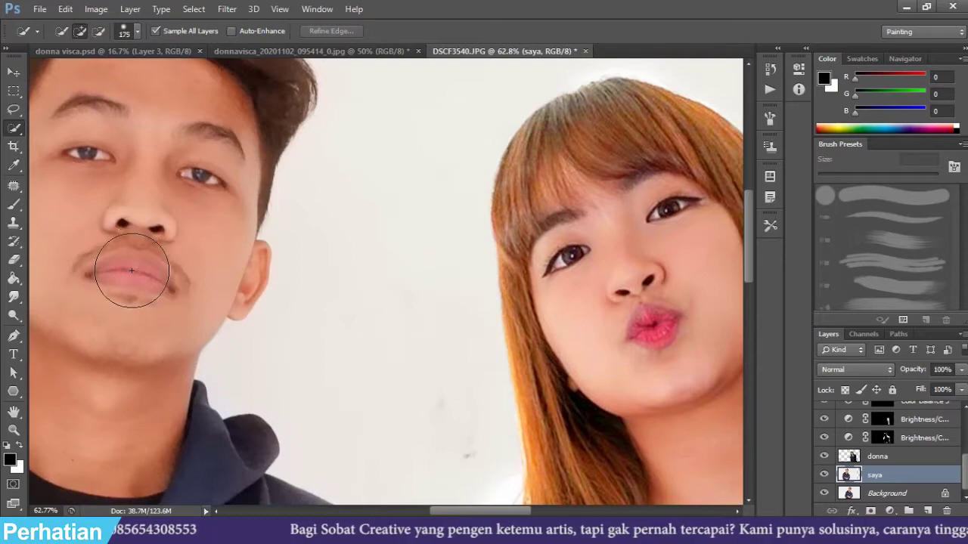
pyautogui.press('[')
pyautogui.press('[')
pyautogui.press('[')
pyautogui.press('[')
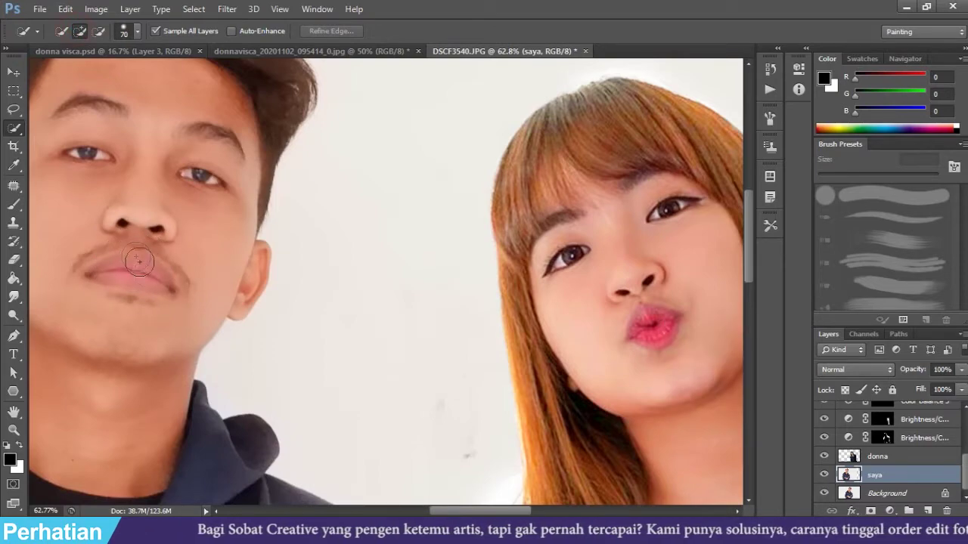
pyautogui.moveTo(108, 270); pyautogui.dragTo(117, 272)
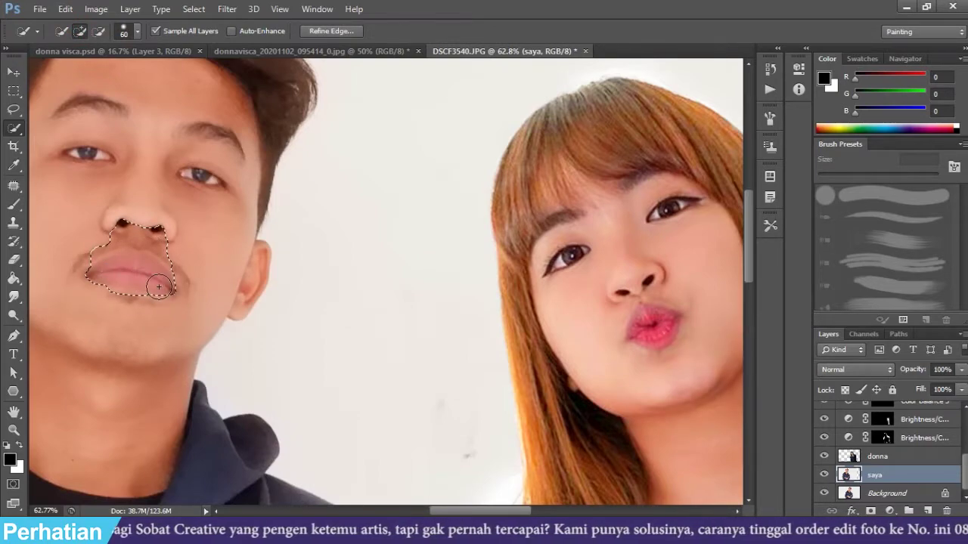
# Step: Set the Reds to Hue -1 and Saturation +10, then compare the lip tint off and on
pyautogui.moveTo(707, 188); pyautogui.dragTo(710, 188)
pyautogui.click(700, 157)
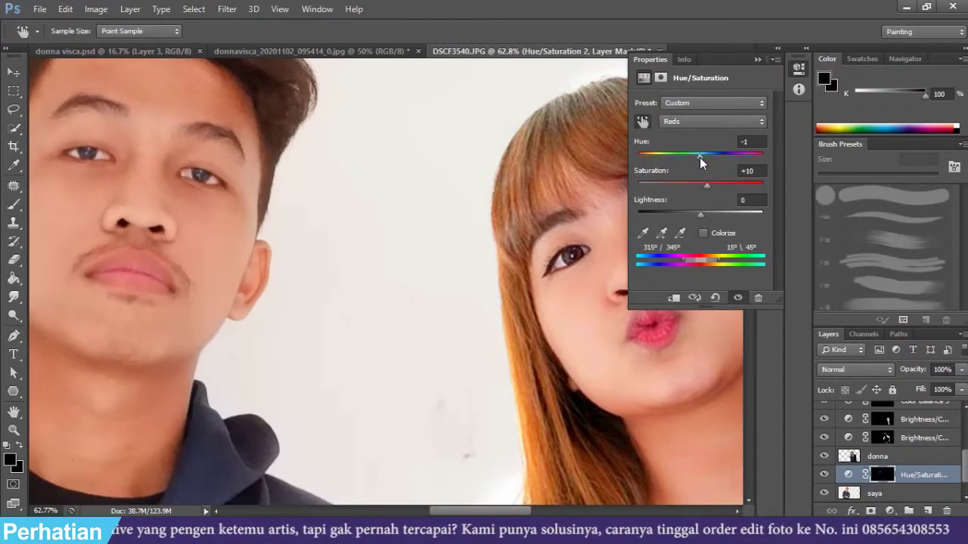
pyautogui.click(758, 58)
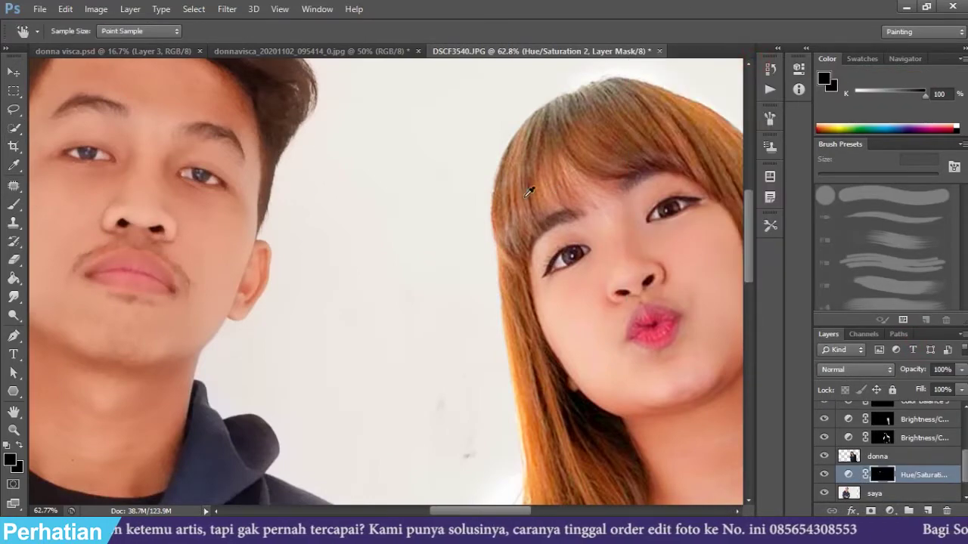
pyautogui.click(823, 475)
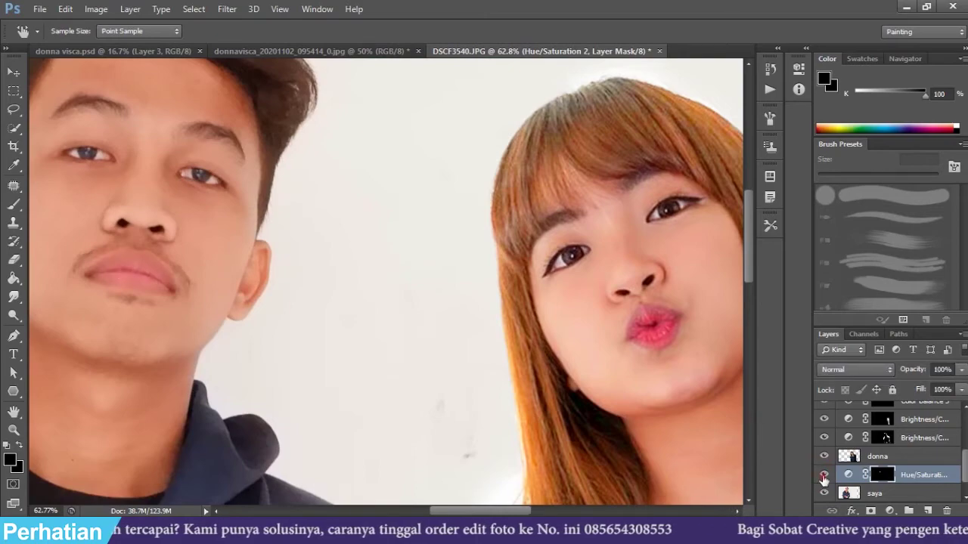
pyautogui.scroll(-5, 315, 252)
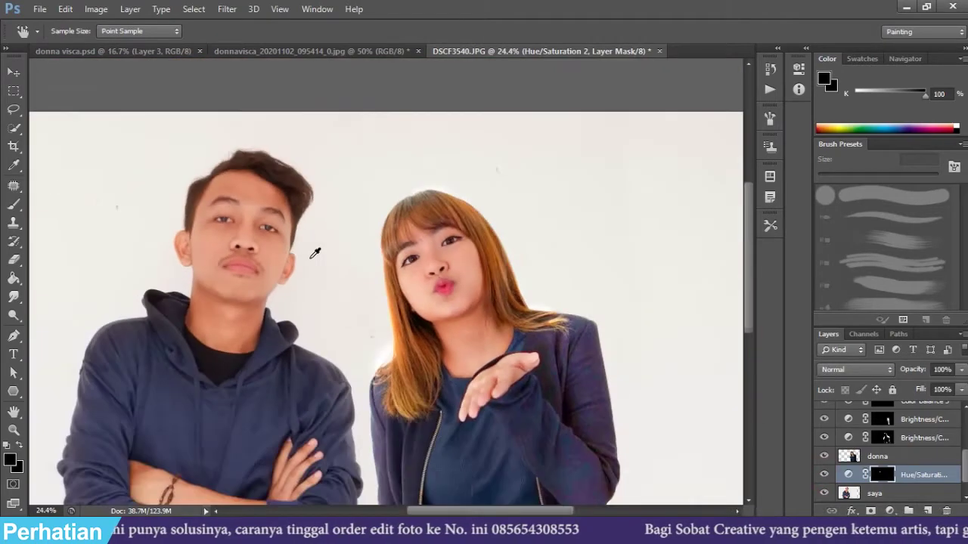
pyautogui.scroll(-1, 316, 252)
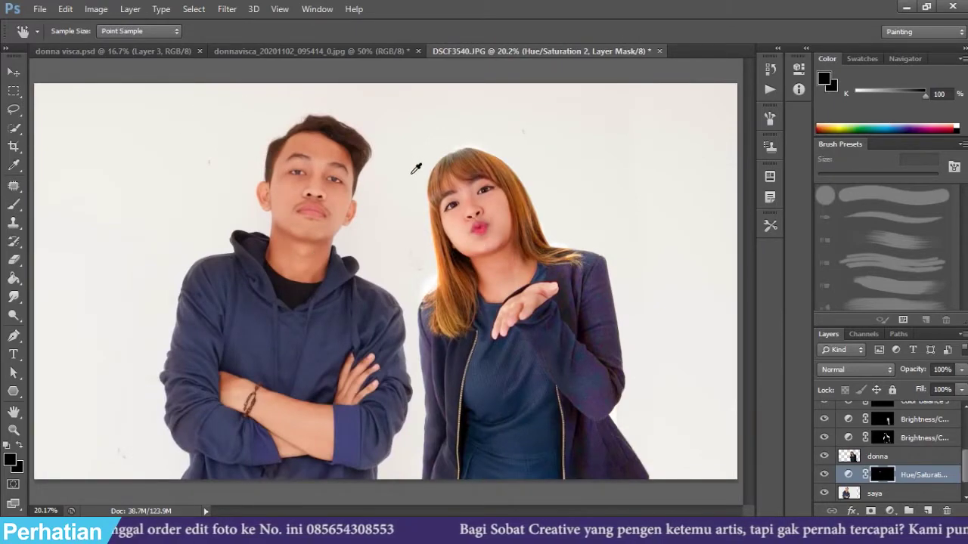
pyautogui.click(13, 72)
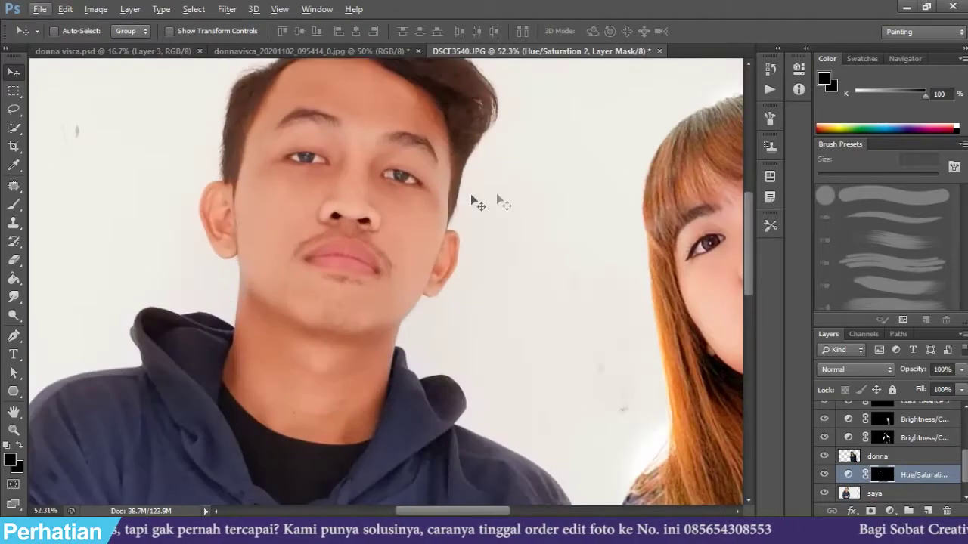
# Step: Zoom in and pan to inspect the man's face and eyes up close
pyautogui.moveTo(493, 189)
pyautogui.mouseDown()
pyautogui.moveTo(385, 242)
pyautogui.moveTo(381, 224)
pyautogui.mouseUp()
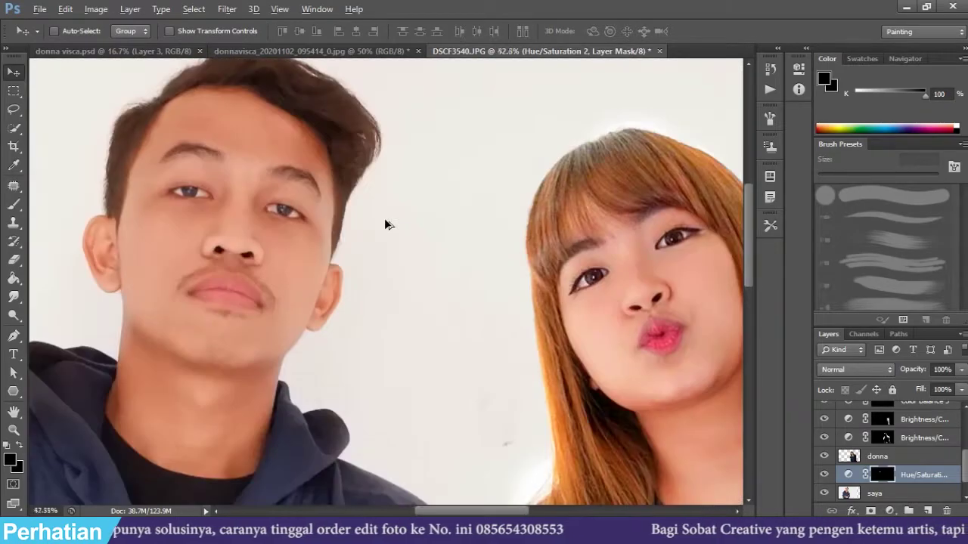
pyautogui.scroll(-3, 384, 209)
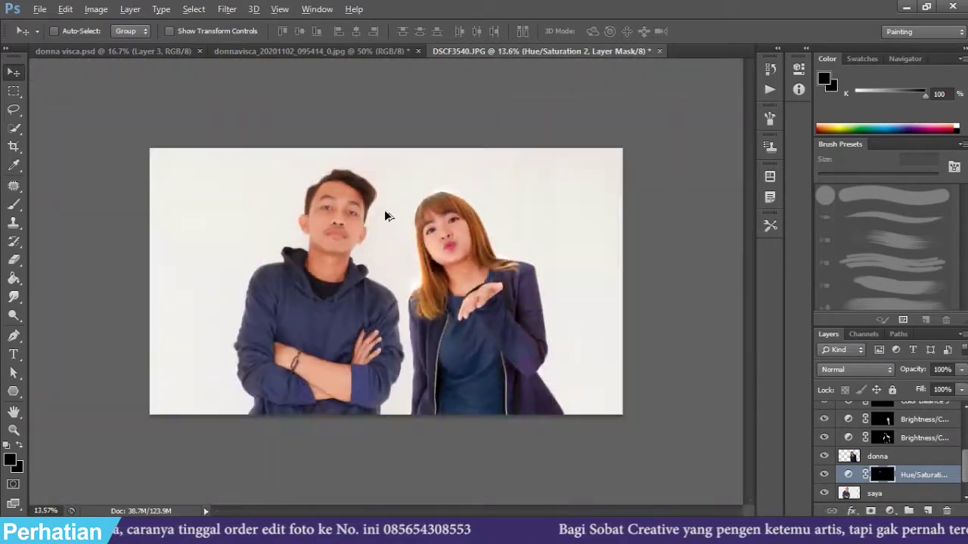
pyautogui.scroll(2, 384, 209)
pyautogui.scroll(2, 384, 209)
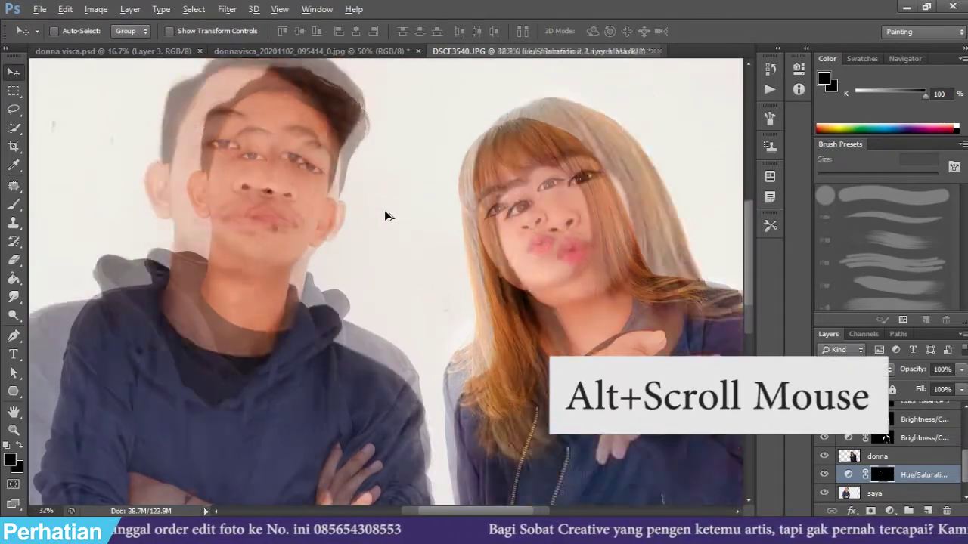
pyautogui.scroll(1, 384, 209)
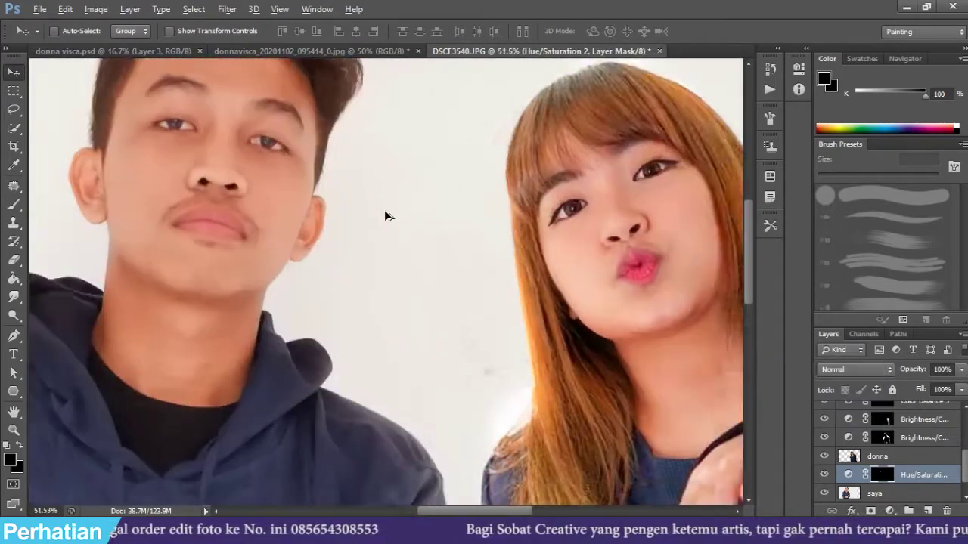
pyautogui.scroll(2, 384, 210)
pyautogui.scroll(1, 384, 209)
pyautogui.moveTo(355, 190)
pyautogui.mouseDown()
pyautogui.moveTo(420, 275)
pyautogui.moveTo(579, 190)
pyautogui.moveTo(452, 190)
pyautogui.moveTo(502, 266)
pyautogui.mouseUp()
pyautogui.press('space')
pyautogui.scroll(-3, 499, 237)
pyautogui.scroll(-2, 502, 235)
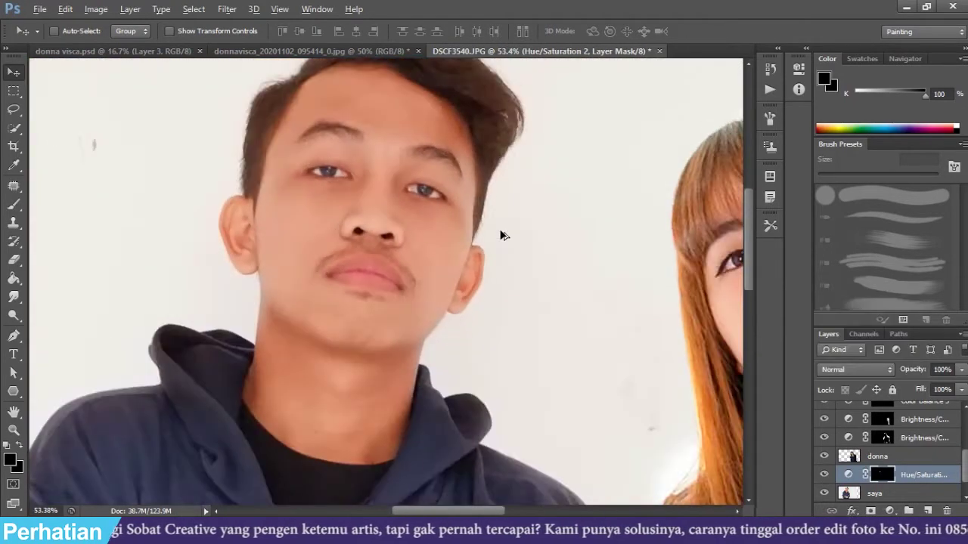
pyautogui.scroll(-1, 501, 235)
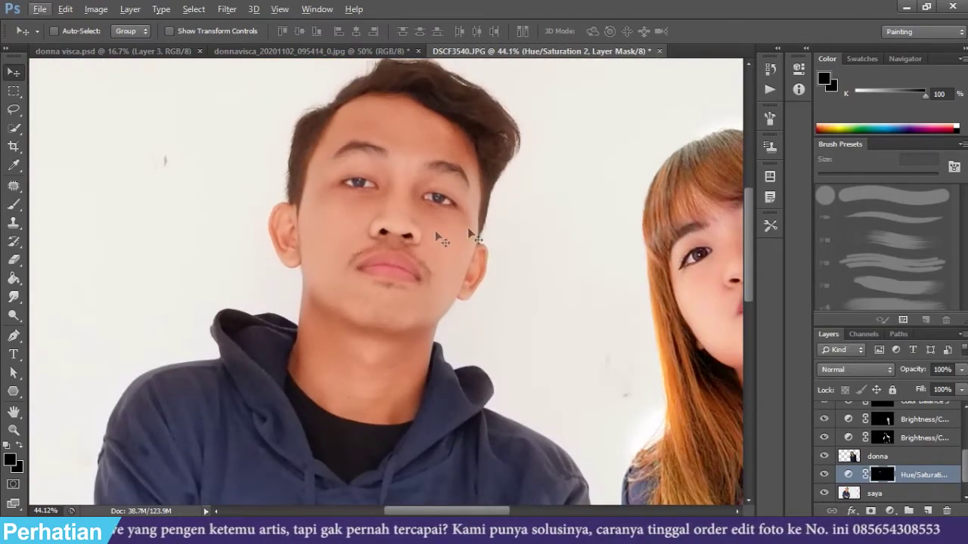
pyautogui.scroll(1, 495, 230)
# Step: Pan across the woman's face and both faces, then make the saya layer active
pyautogui.moveTo(539, 217); pyautogui.dragTo(427, 279)
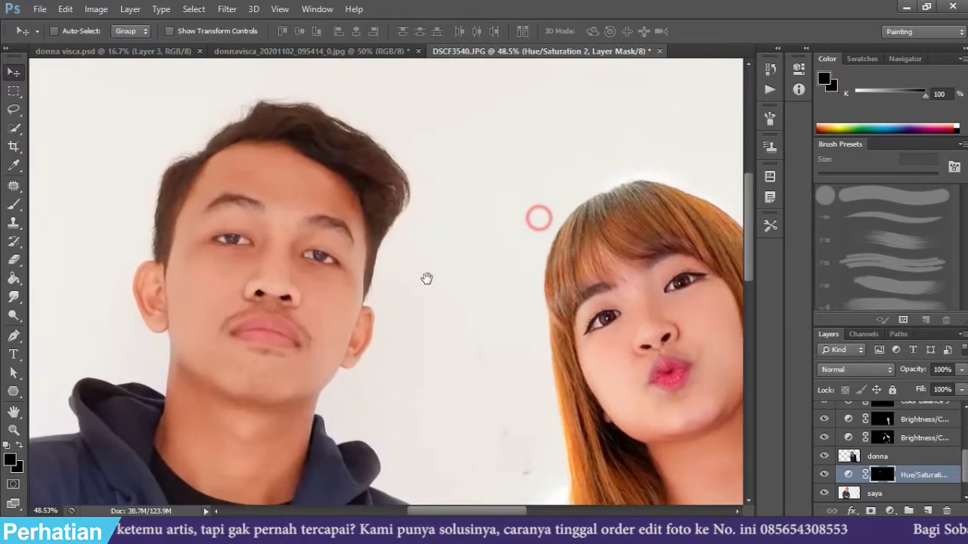
pyautogui.scroll(1, 356, 280)
pyautogui.scroll(2, 346, 324)
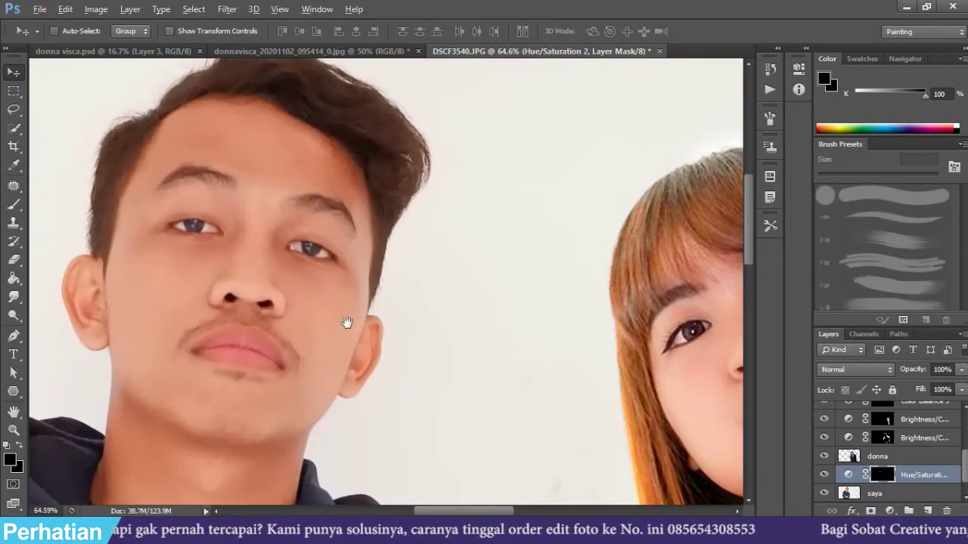
pyautogui.scroll(-1, 289, 262)
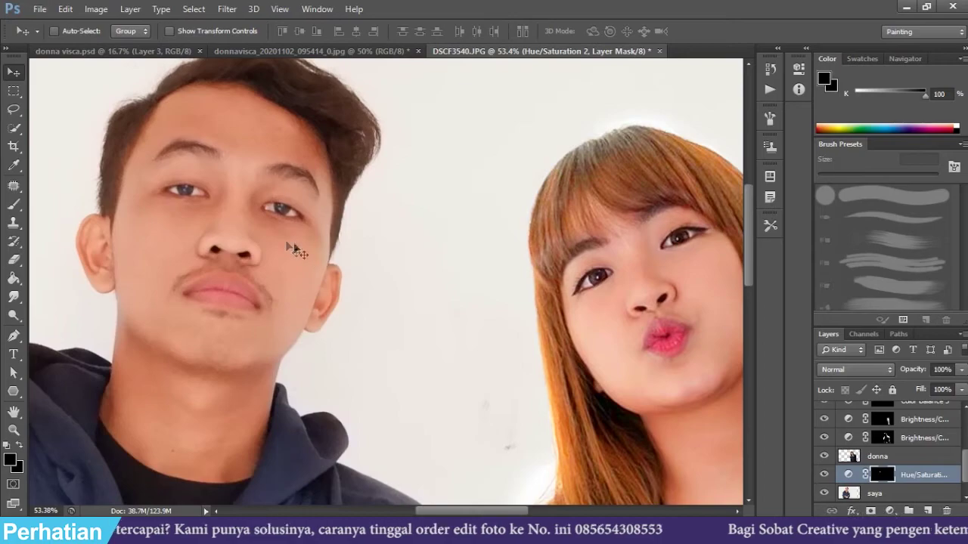
pyautogui.moveTo(355, 267); pyautogui.dragTo(429, 283)
pyautogui.scroll(1, 433, 284)
pyautogui.scroll(-2, 371, 281)
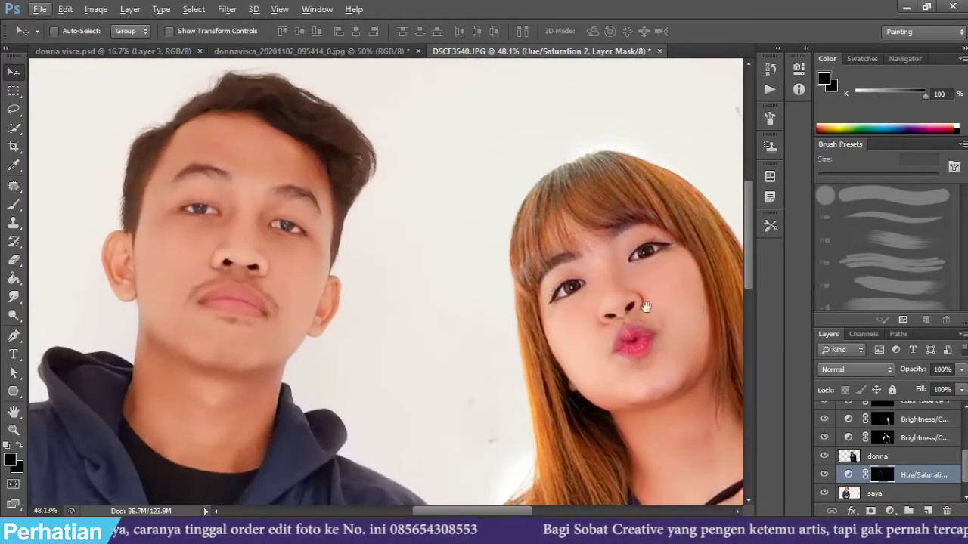
pyautogui.scroll(2, 574, 332)
pyautogui.moveTo(465, 299); pyautogui.dragTo(465, 288)
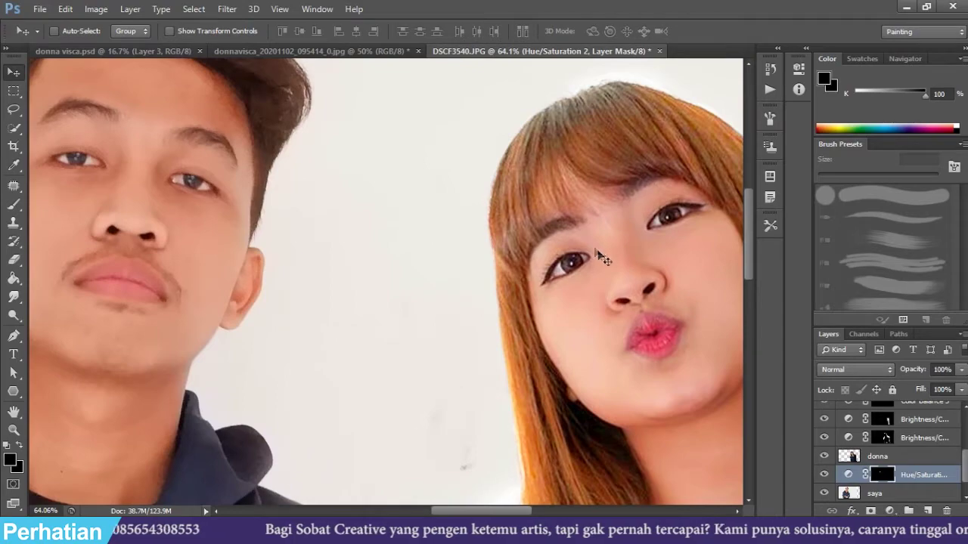
pyautogui.scroll(-1, 602, 259)
pyautogui.moveTo(356, 201); pyautogui.dragTo(426, 259)
pyautogui.scroll(-1, 264, 238)
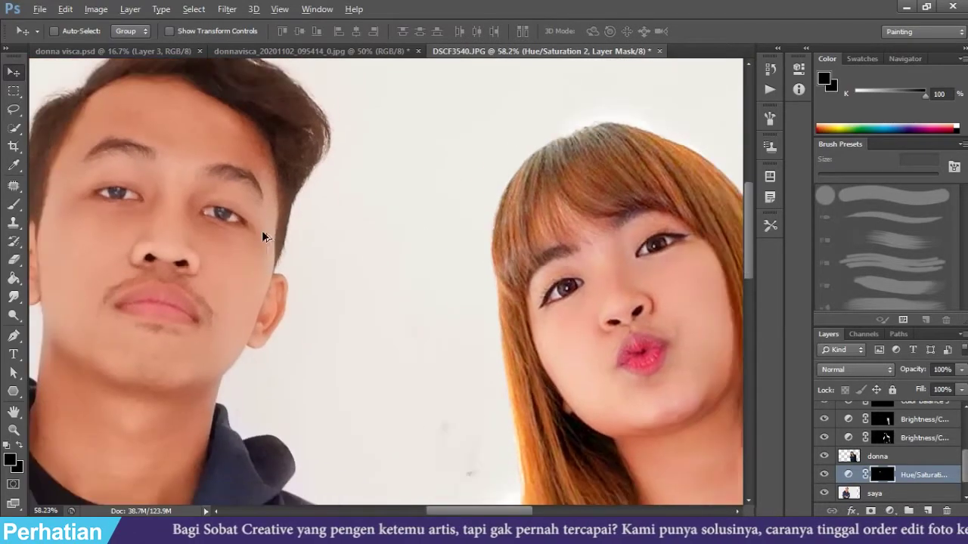
pyautogui.scroll(-1, 263, 237)
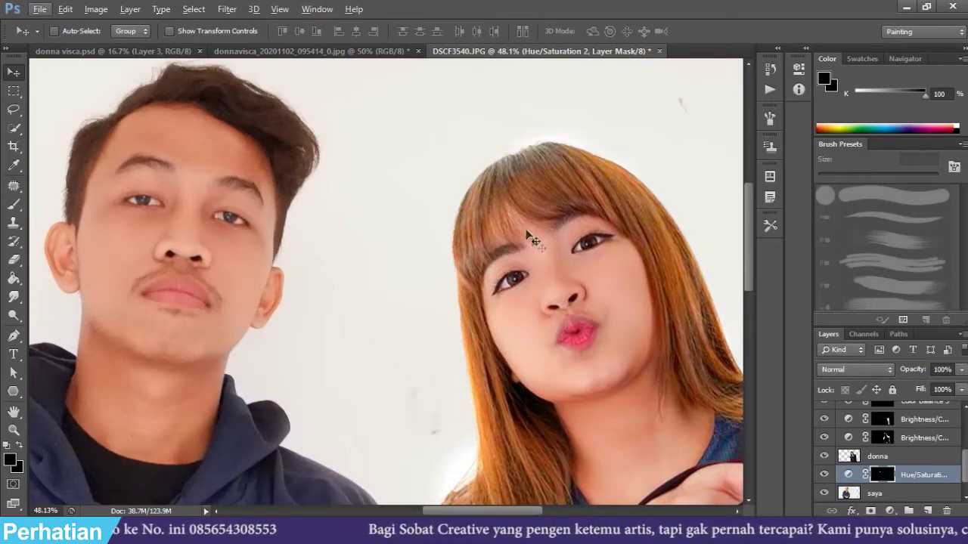
pyautogui.scroll(-1, 892, 490)
pyautogui.click(888, 475)
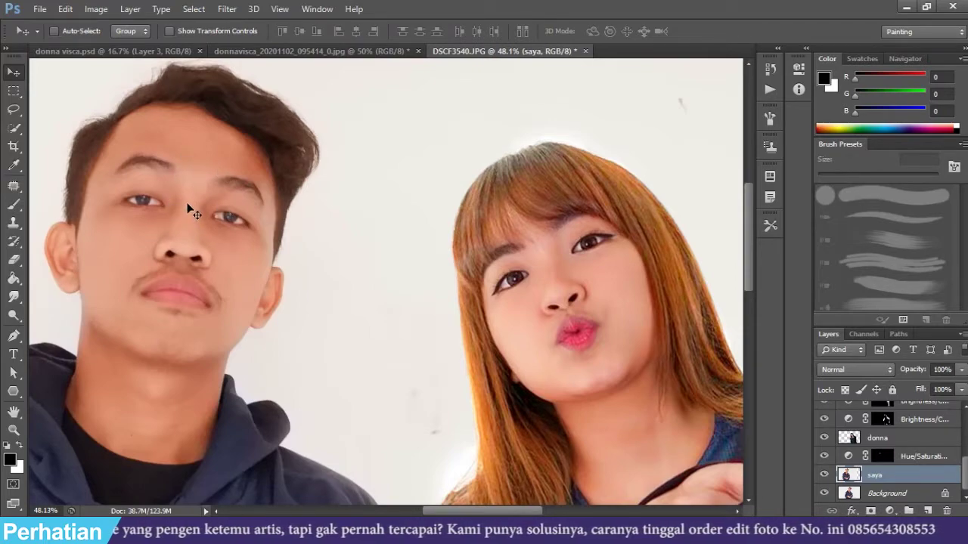
# Step: Quick-select the man's head, hair and upper body
pyautogui.press('w')
pyautogui.press('w')
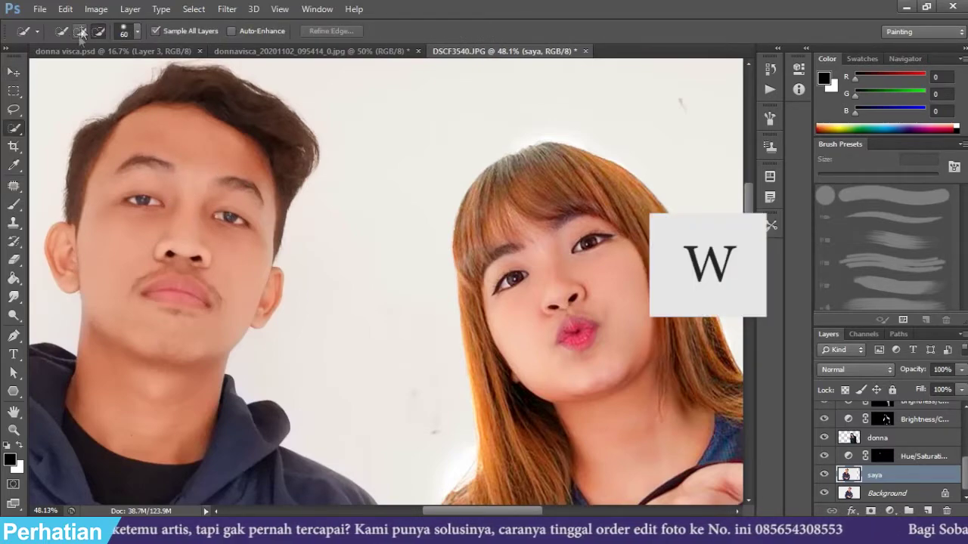
pyautogui.click(79, 31)
pyautogui.moveTo(231, 411); pyautogui.dragTo(192, 160)
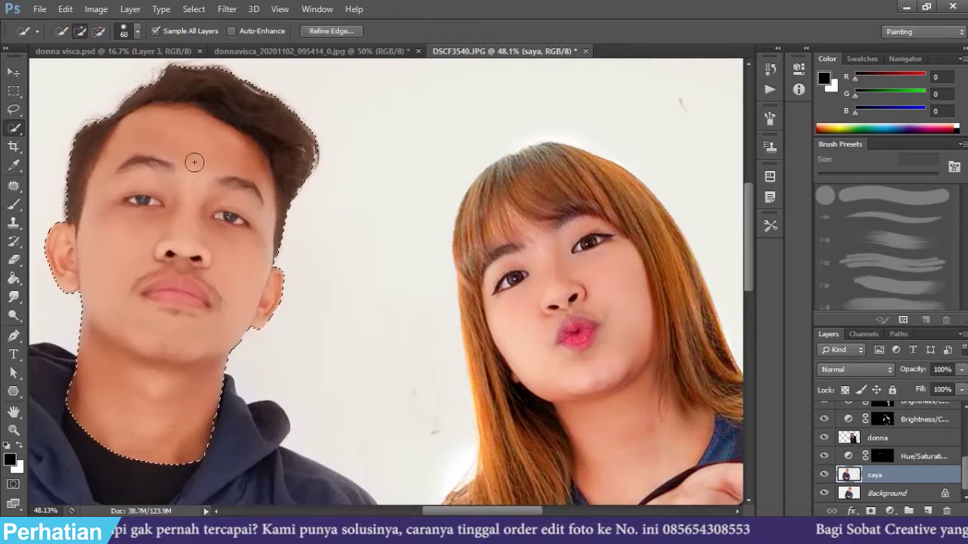
pyautogui.moveTo(133, 85); pyautogui.dragTo(291, 214)
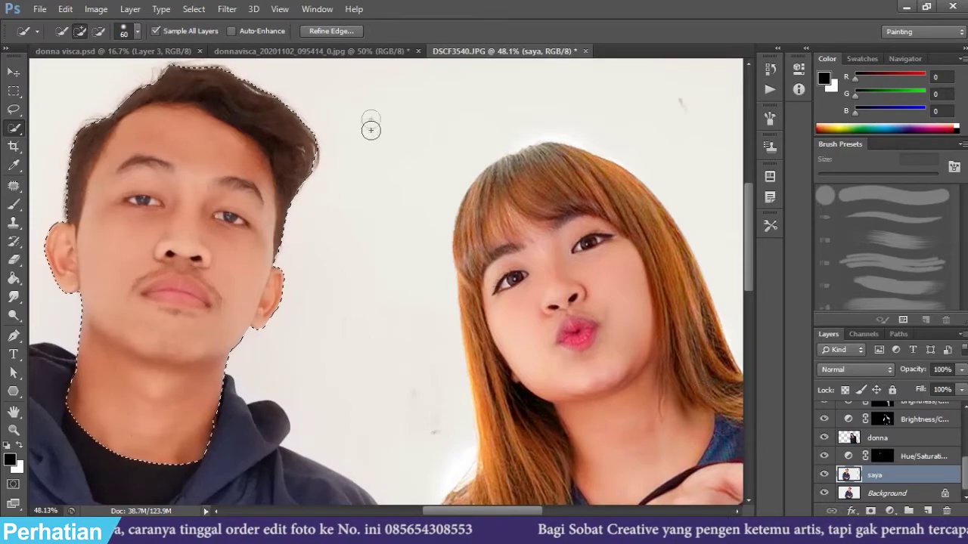
# Step: Sharpen the man with Unsharp Mask at Amount 60%, Radius 2.7 px, Threshold 0
pyautogui.click(229, 9)
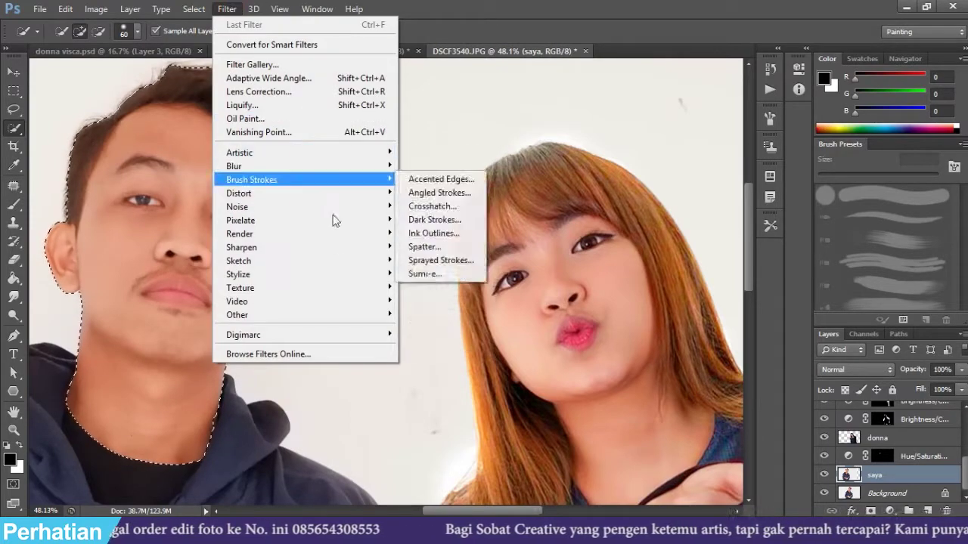
pyautogui.moveTo(242, 248)
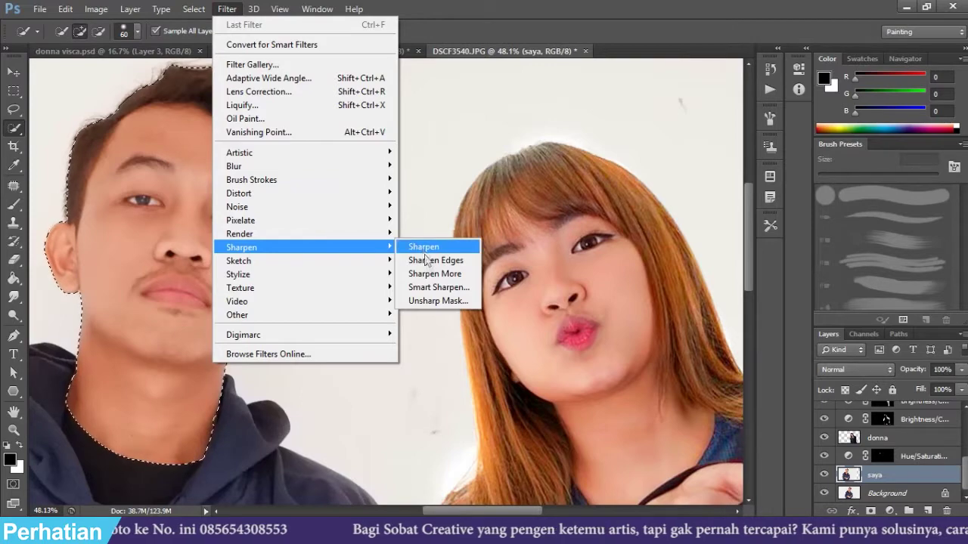
pyautogui.click(435, 300)
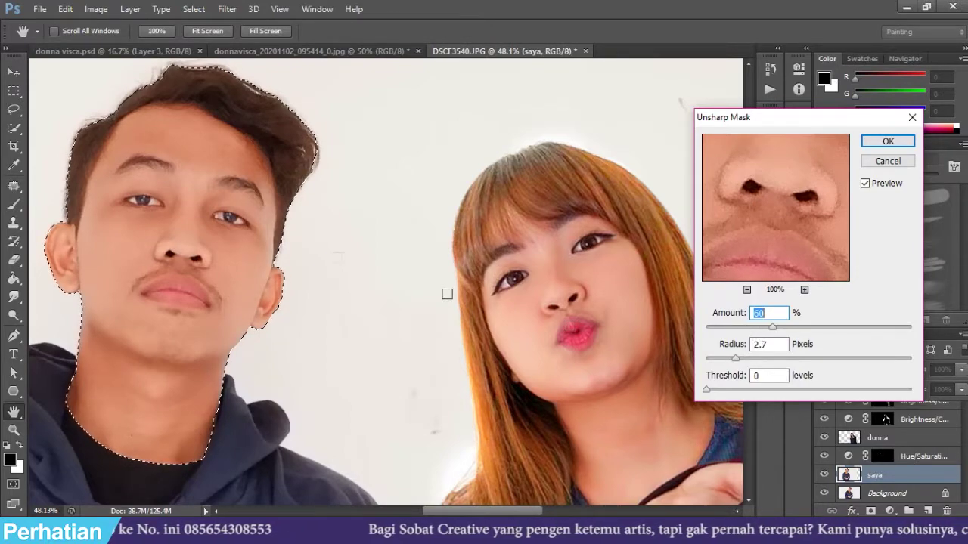
pyautogui.click(887, 142)
pyautogui.press('w')
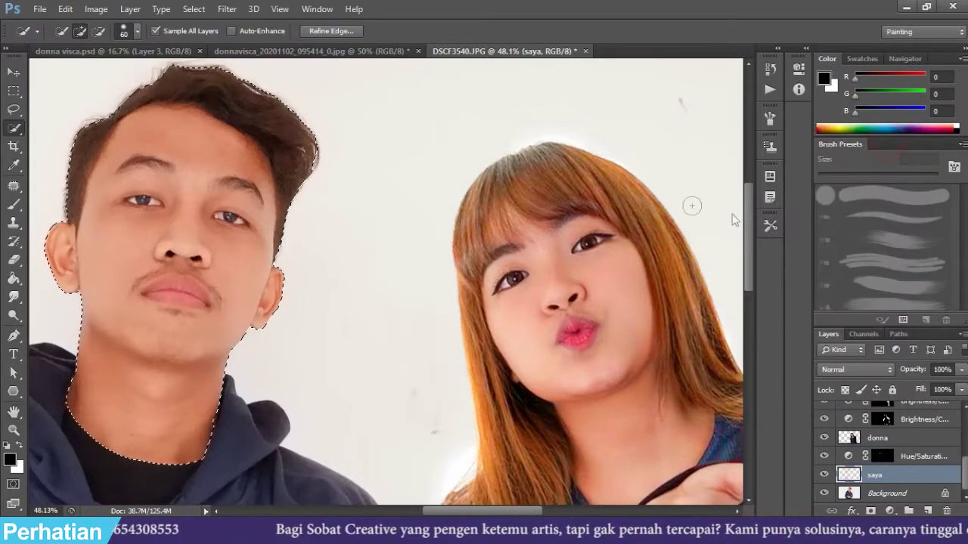
# Step: Deselect and zoom out to review the whole composite
pyautogui.hotkey('ctrl', 'd')
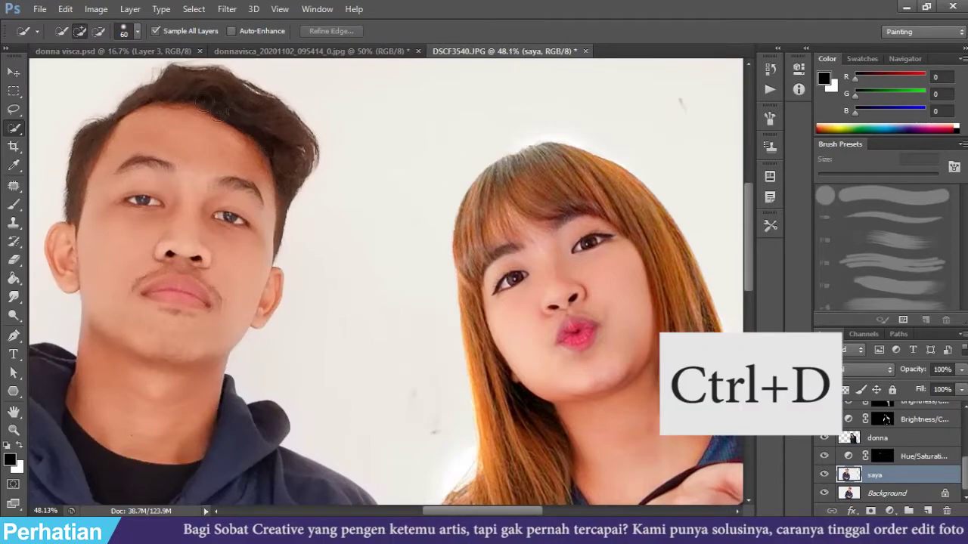
pyautogui.scroll(-2, 250, 227)
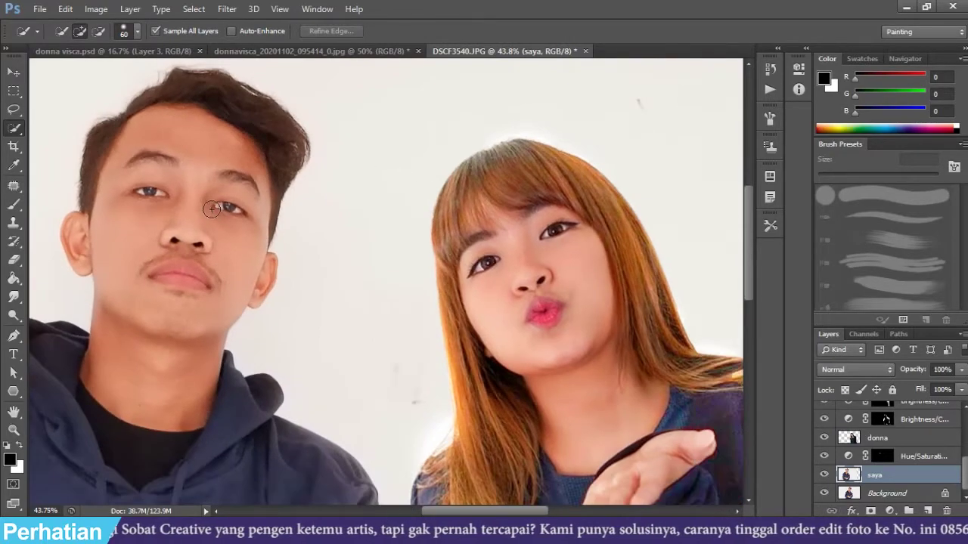
pyautogui.scroll(-2, 227, 212)
pyautogui.scroll(-2, 206, 199)
pyautogui.scroll(-1, 151, 166)
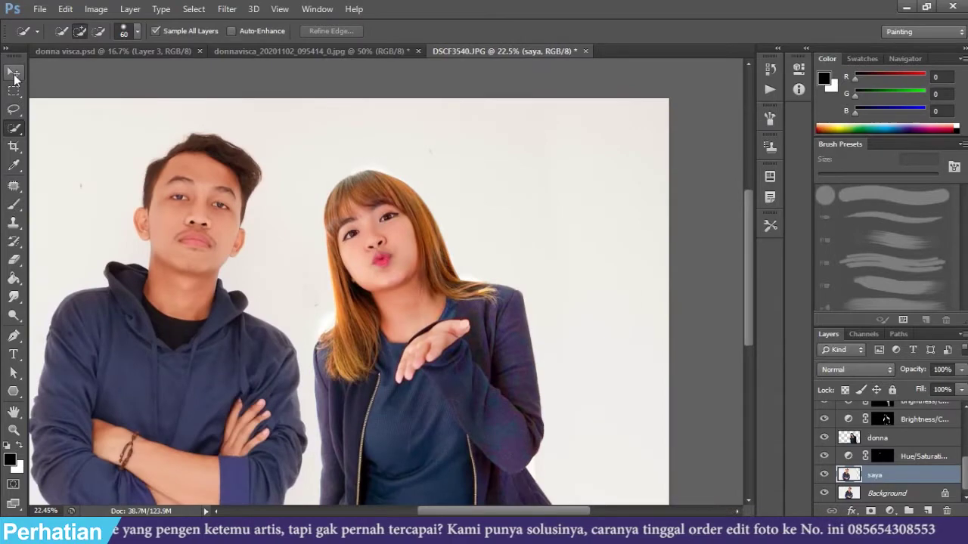
pyautogui.click(14, 72)
pyautogui.scroll(-2, 294, 279)
pyautogui.scroll(1, 300, 288)
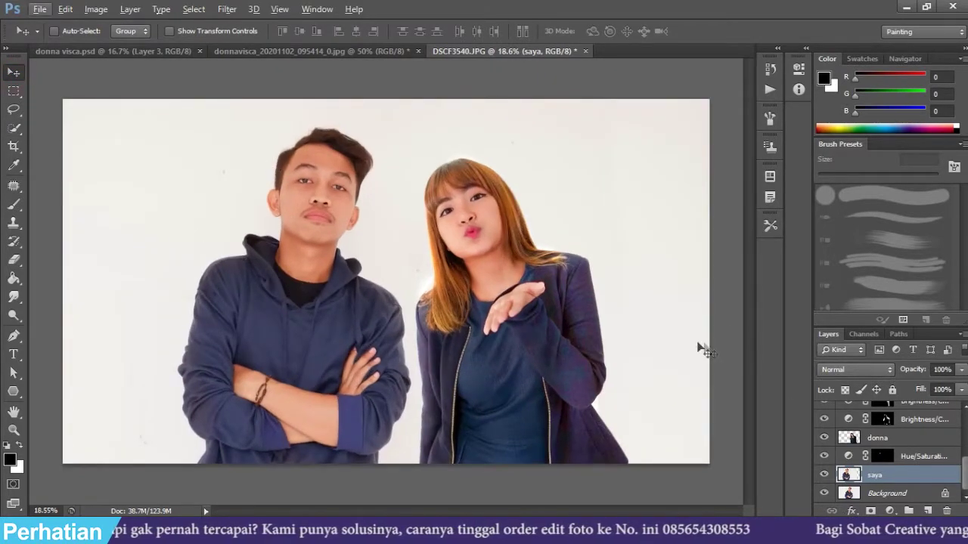
# Step: Add a new empty layer above saya and name it brush
pyautogui.click(929, 512)
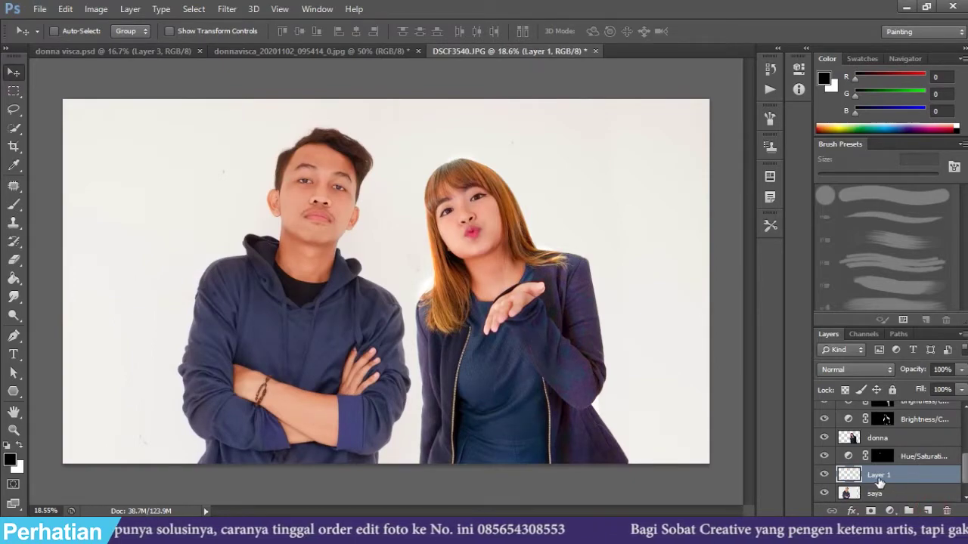
pyautogui.doubleClick(878, 475)
pyautogui.write('brush')
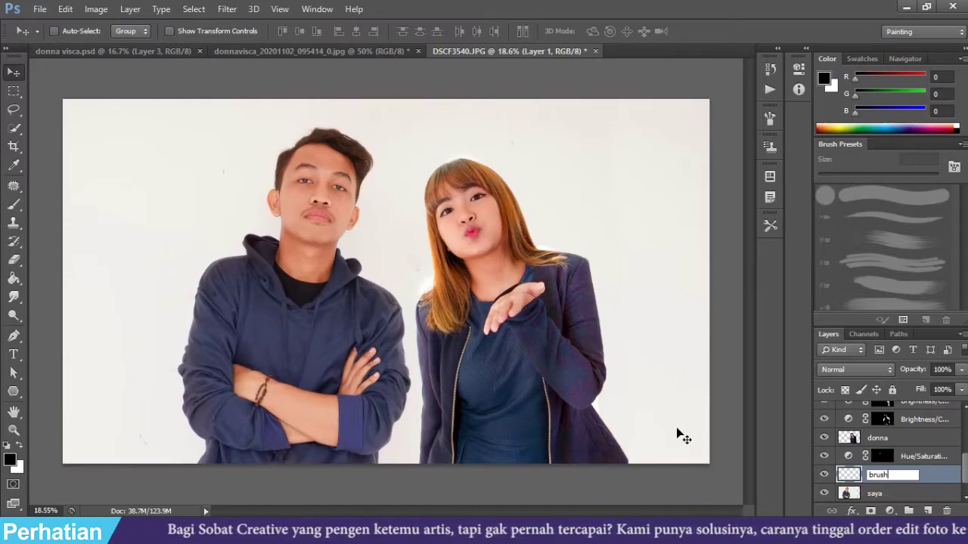
pyautogui.press('Return')
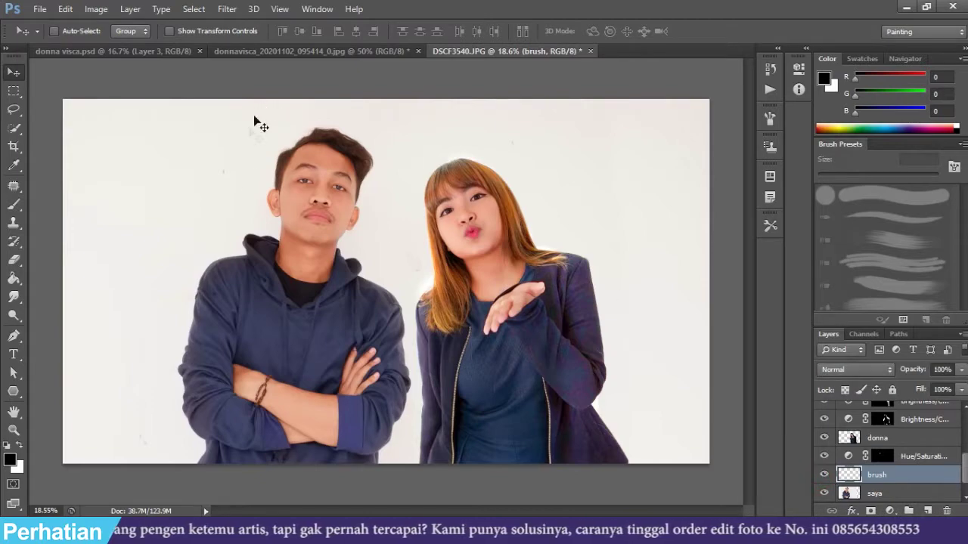
# Step: Zoom and pan to the grey specks beside the man's head, with the Brush ready
pyautogui.scroll(3, 161, 177)
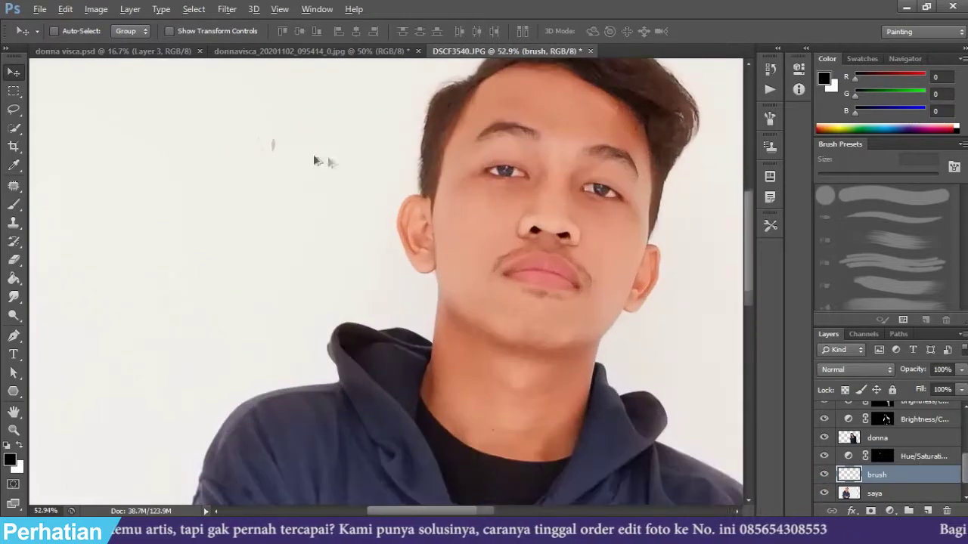
pyautogui.scroll(2, 275, 153)
pyautogui.scroll(1, 275, 151)
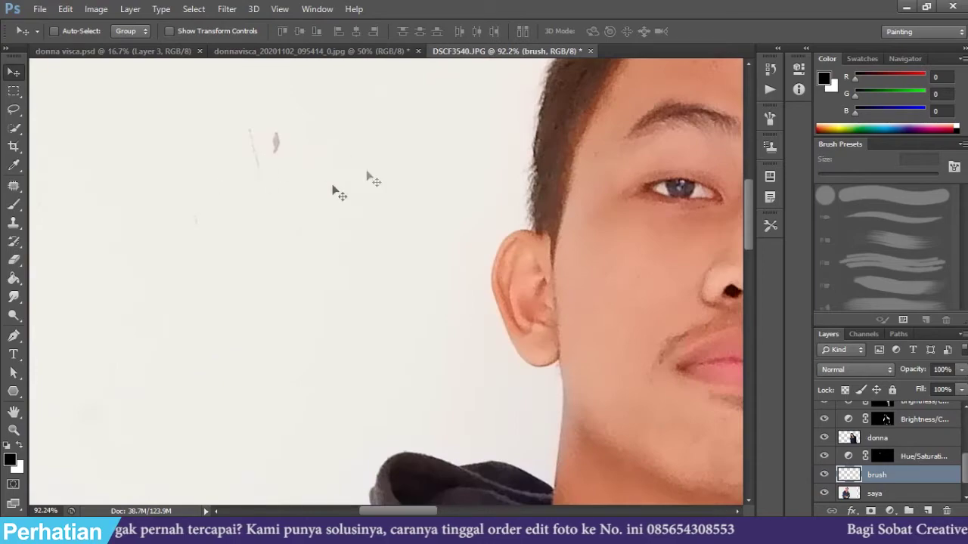
pyautogui.moveTo(233, 244); pyautogui.dragTo(285, 345)
pyautogui.scroll(-3, 332, 305)
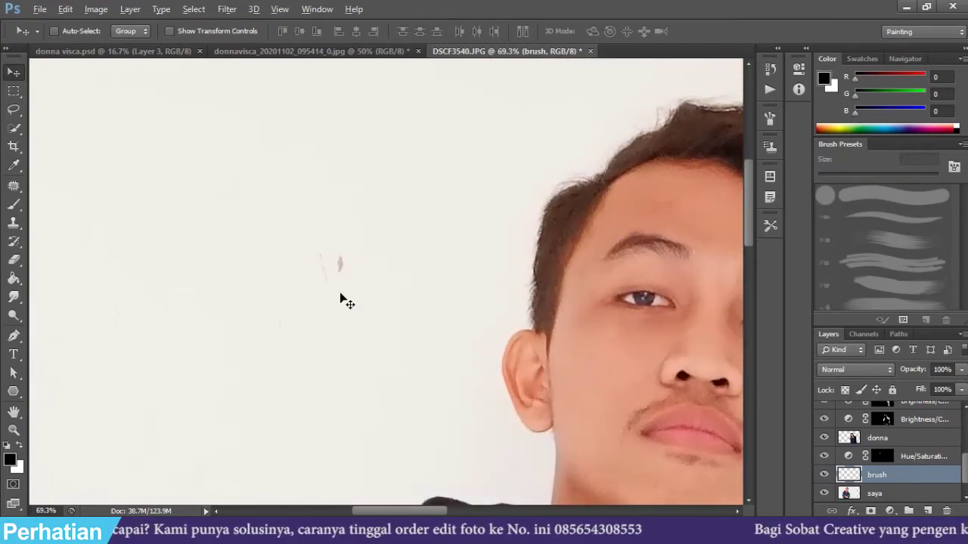
pyautogui.scroll(3, 309, 317)
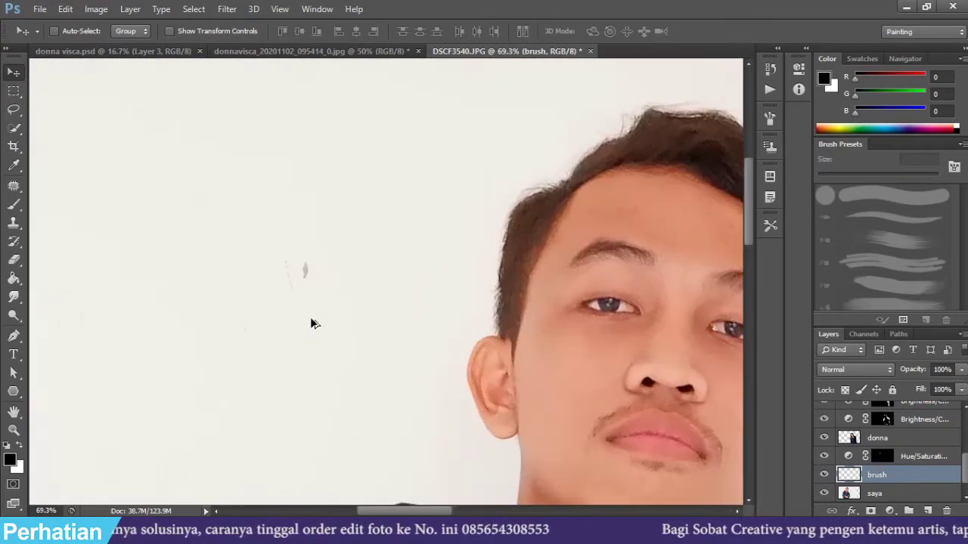
pyautogui.moveTo(295, 306); pyautogui.dragTo(443, 166)
pyautogui.scroll(-4, 451, 162)
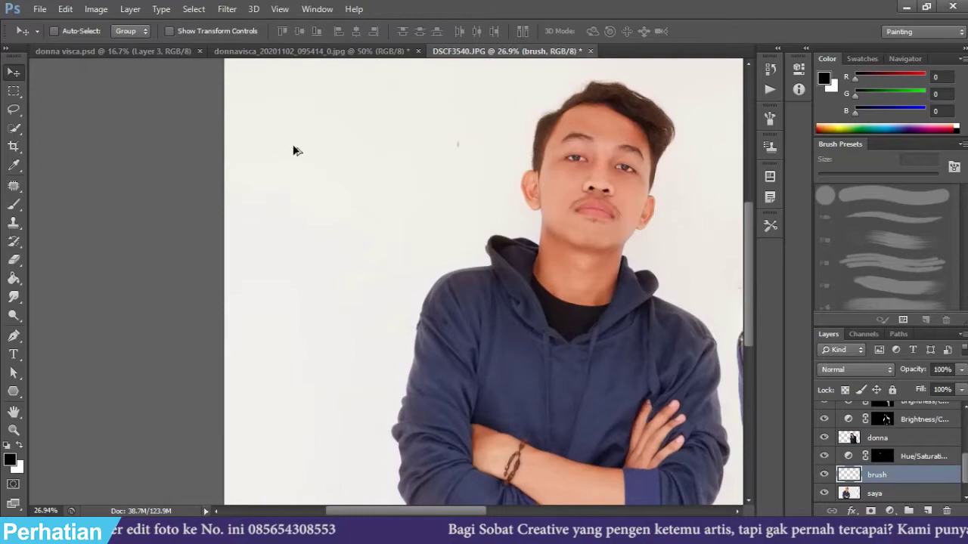
pyautogui.scroll(2, 492, 125)
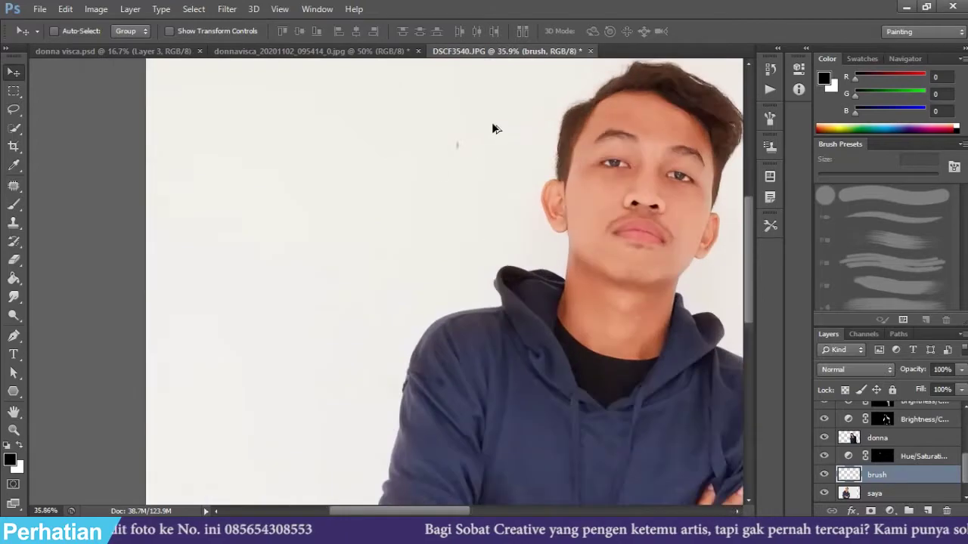
pyautogui.scroll(2, 441, 158)
pyautogui.scroll(2, 434, 183)
pyautogui.scroll(-2, 458, 148)
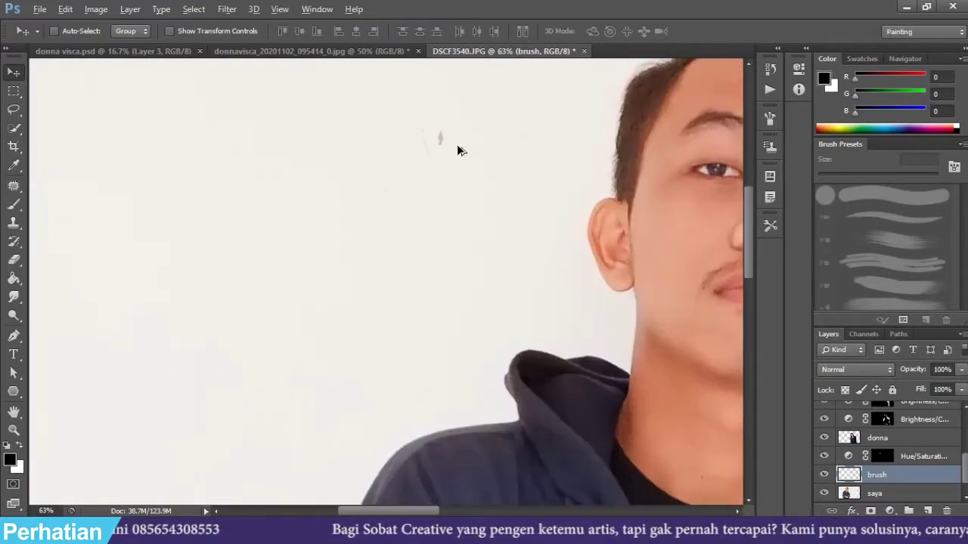
pyautogui.scroll(-2, 476, 155)
pyautogui.scroll(-2, 536, 170)
pyautogui.scroll(2, 536, 189)
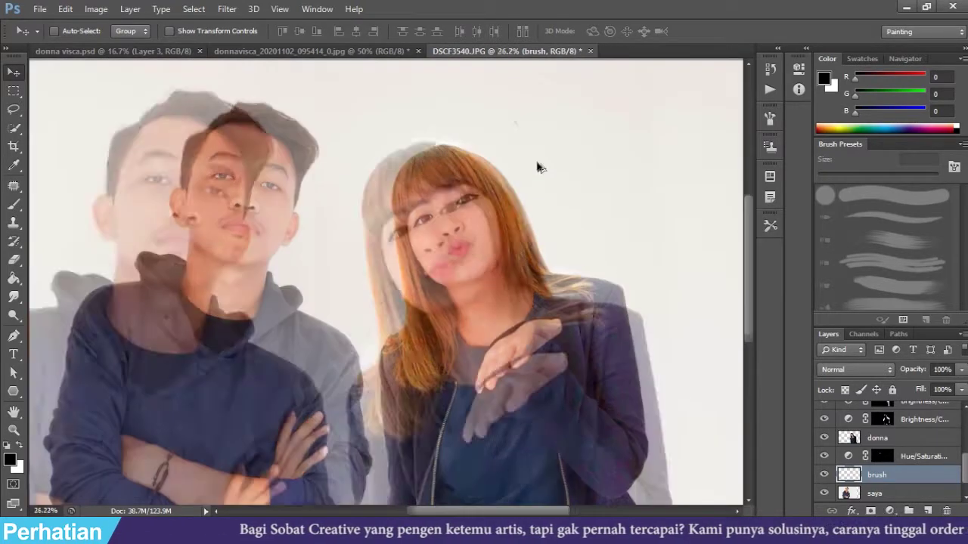
pyautogui.scroll(2, 512, 140)
pyautogui.moveTo(512, 136); pyautogui.dragTo(460, 335)
pyautogui.scroll(-3, 463, 302)
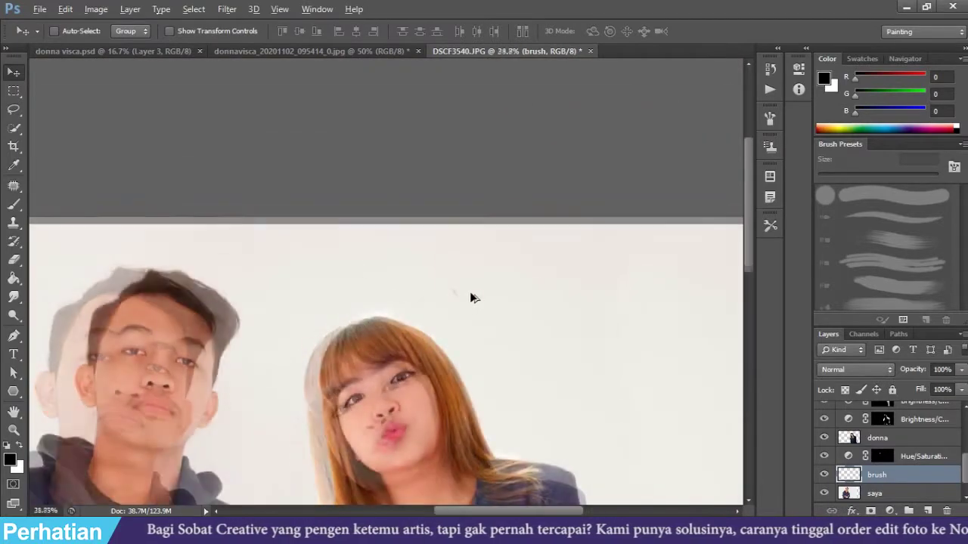
pyautogui.scroll(2, 208, 184)
pyautogui.scroll(1, 208, 184)
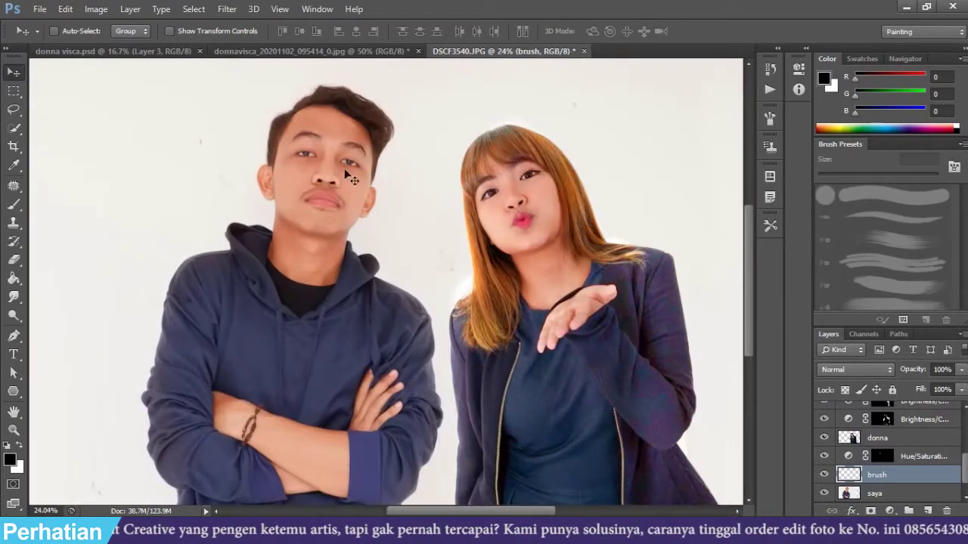
pyautogui.press('b')
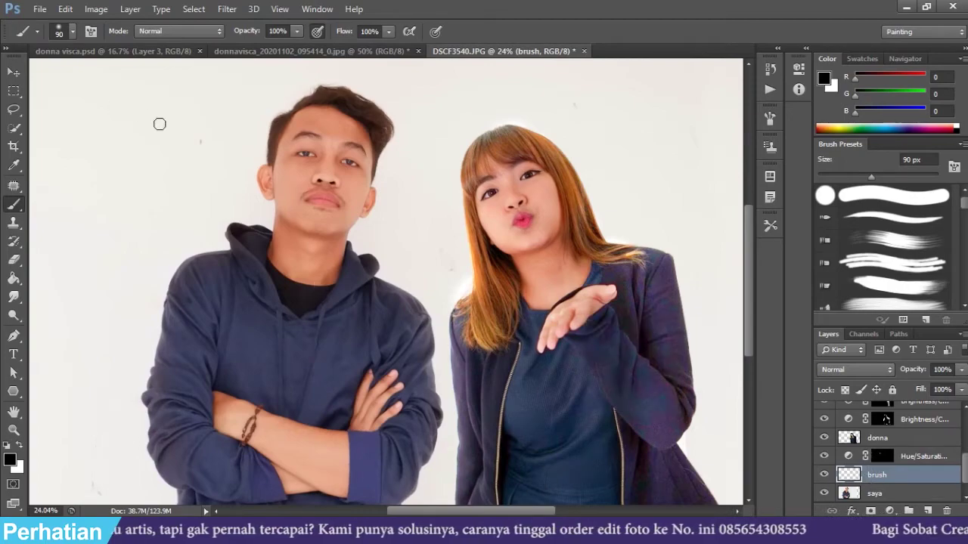
pyautogui.scroll(2, 160, 124)
pyautogui.scroll(2, 196, 128)
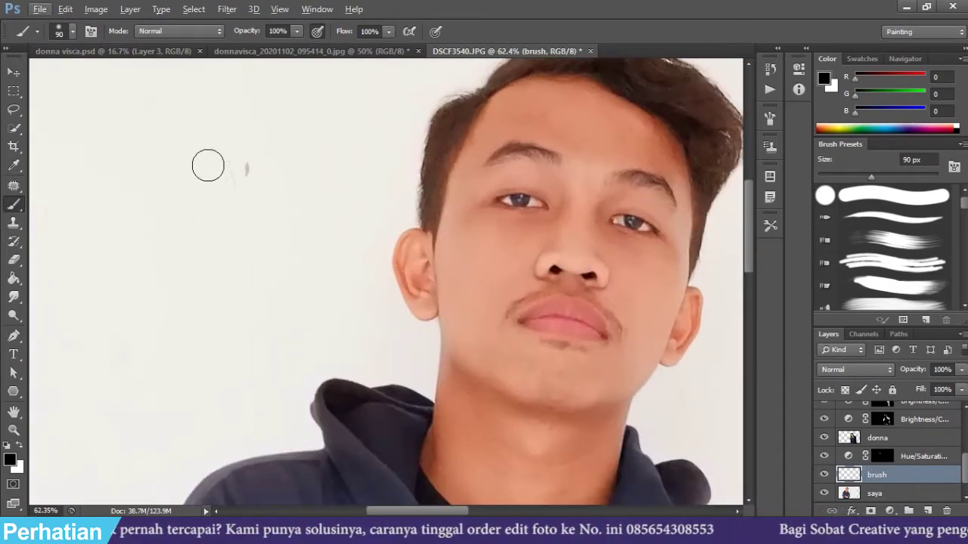
# Step: Sample the off-white background colour and paint over the grey speck beside the man's head
pyautogui.hotkey('alt', 'i')
pyautogui.press('i')
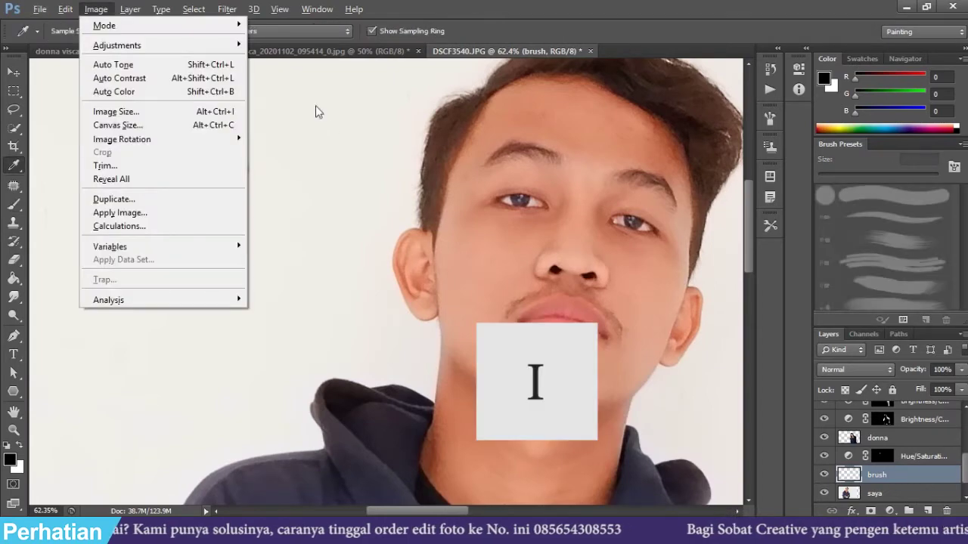
pyautogui.click(316, 104)
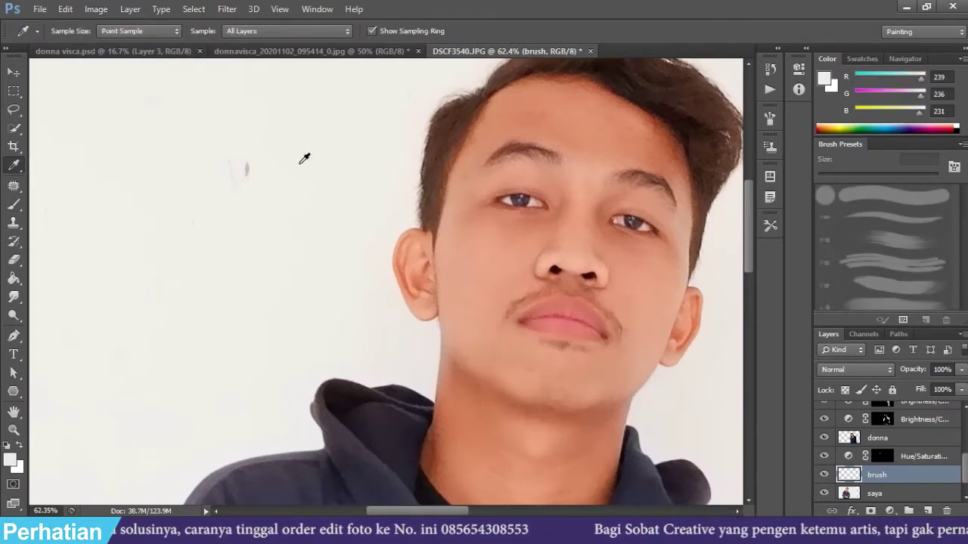
pyautogui.click(301, 162)
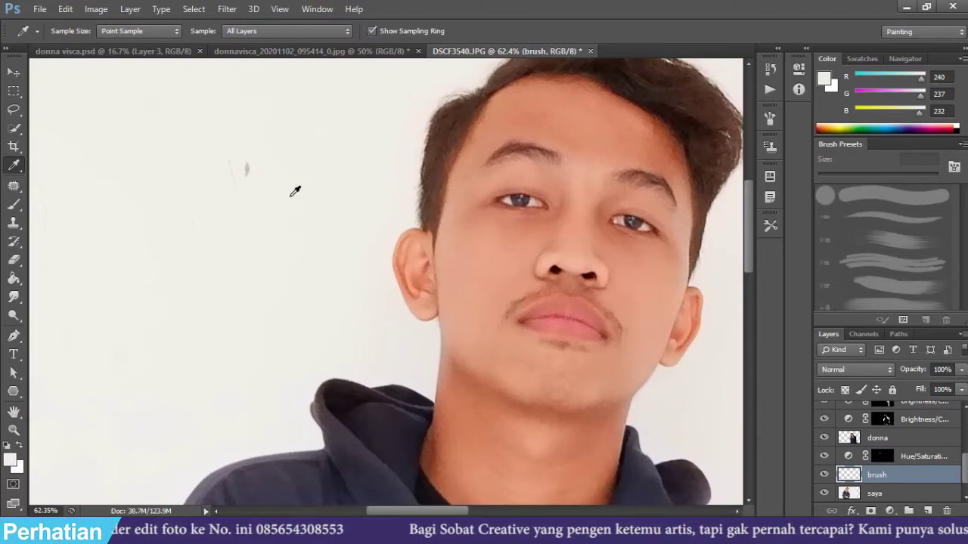
pyautogui.press('b')
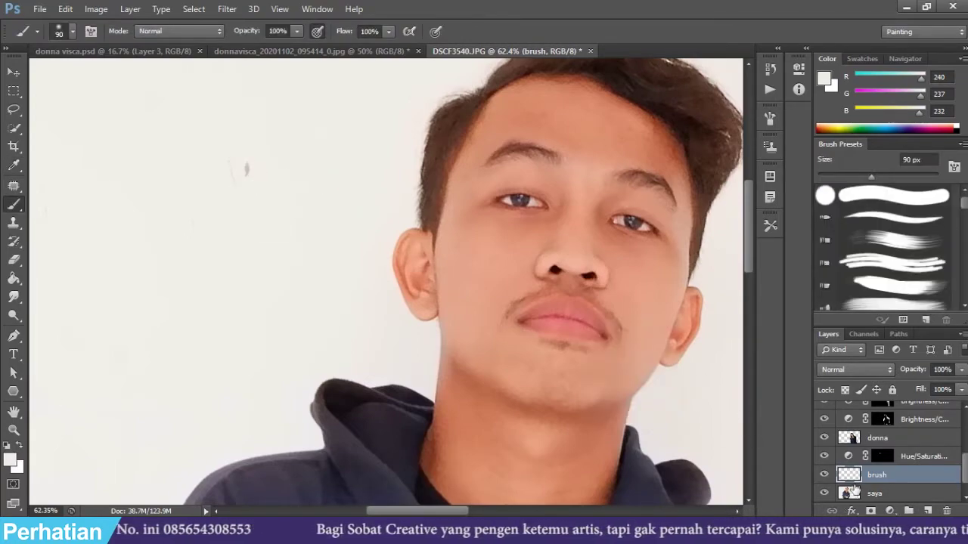
pyautogui.click(240, 170)
# Step: Pan along the man's folded arms, then select the donna layer with the Move tool
pyautogui.scroll(-2, 304, 198)
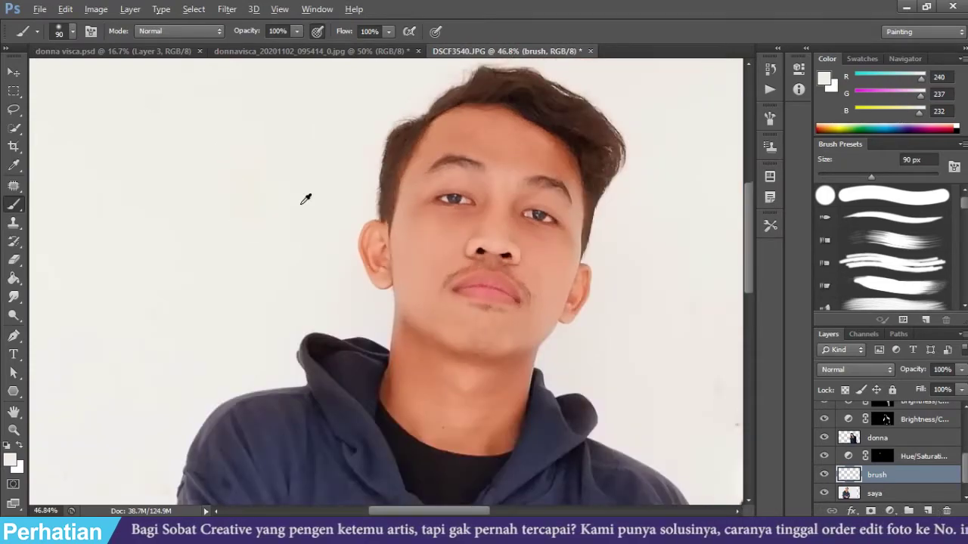
pyautogui.scroll(-3, 305, 199)
pyautogui.scroll(3, 187, 440)
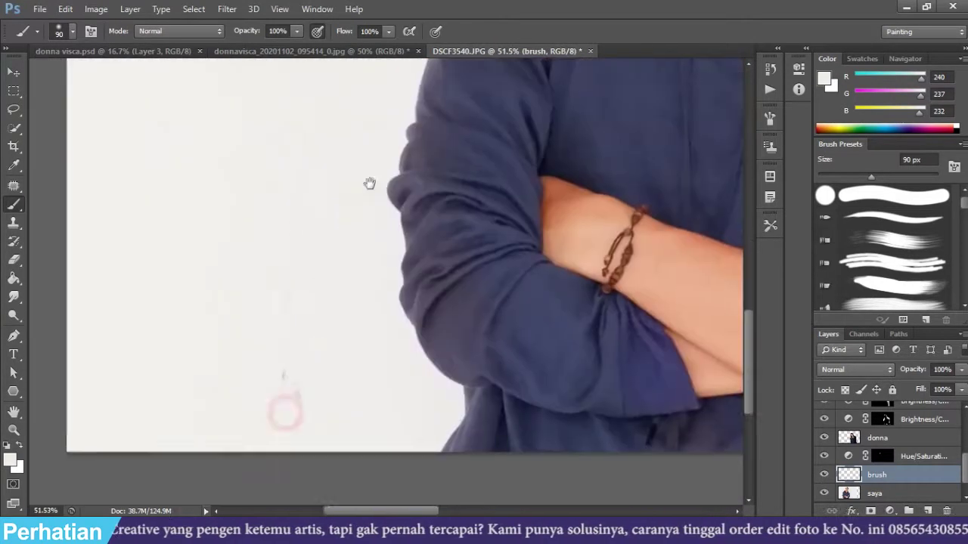
pyautogui.moveTo(291, 178); pyautogui.dragTo(298, 397)
pyautogui.scroll(2, 525, 117)
pyautogui.scroll(-1, 244, 342)
pyautogui.scroll(-3, 245, 342)
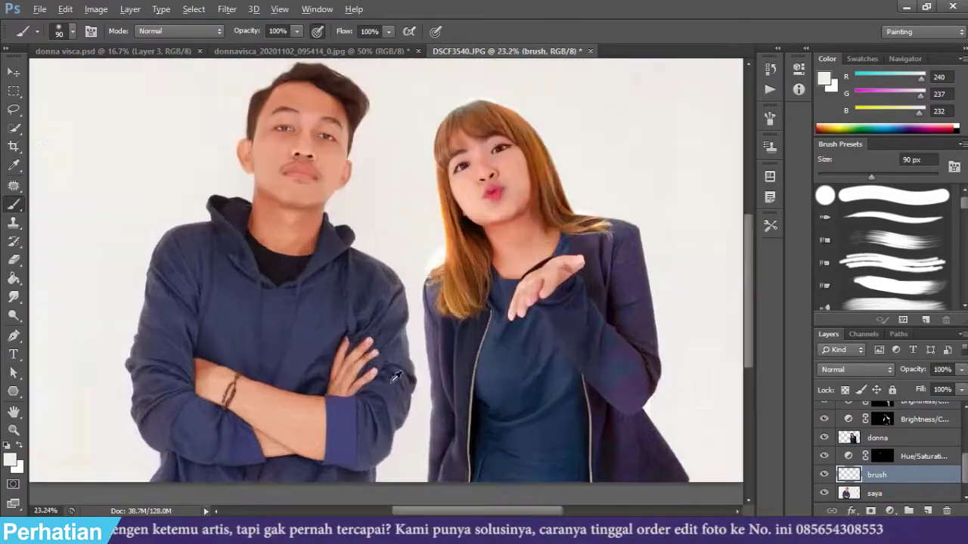
pyautogui.scroll(5, 287, 242)
pyautogui.click(885, 438)
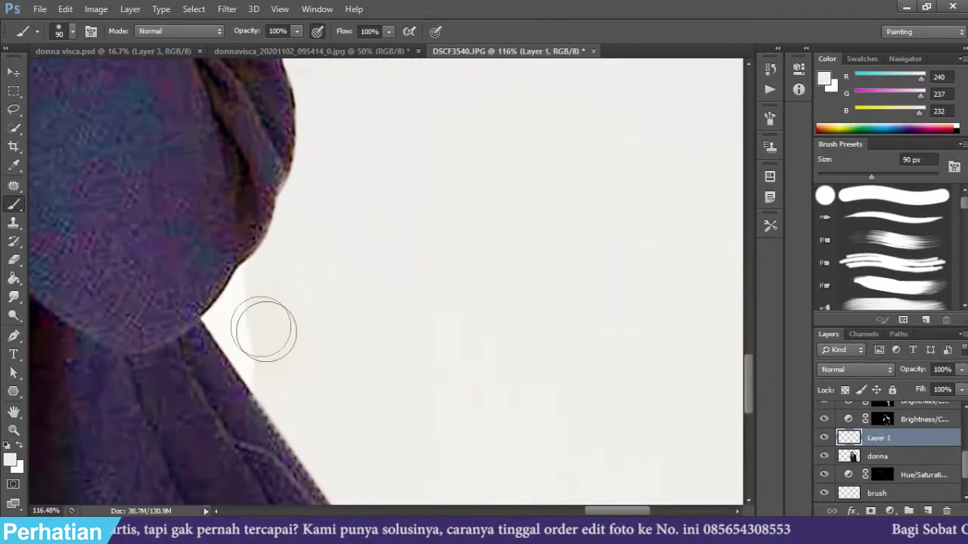
pyautogui.scroll(-3, 323, 318)
pyautogui.scroll(-1, 320, 262)
pyautogui.scroll(-2, 327, 266)
pyautogui.scroll(1, 328, 266)
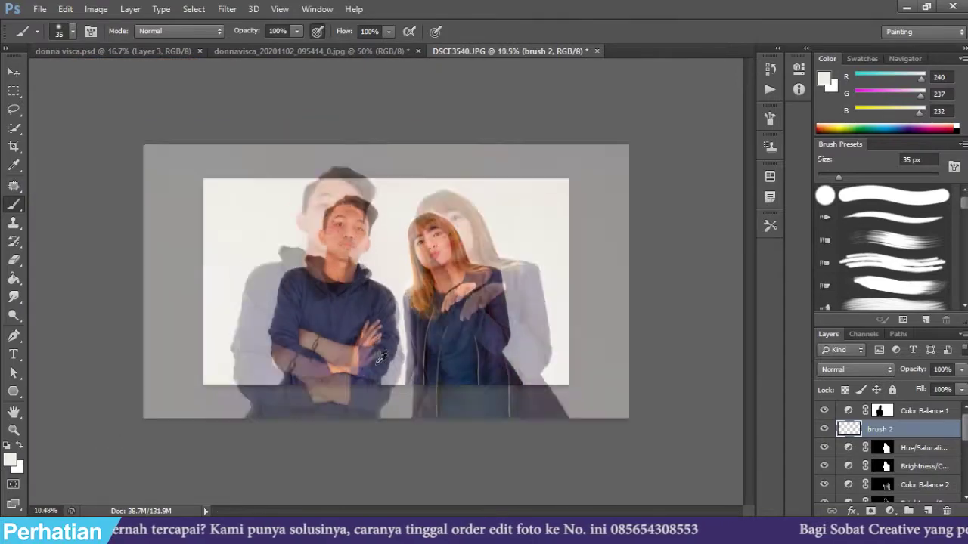
pyautogui.click(14, 74)
pyautogui.scroll(-1, 443, 201)
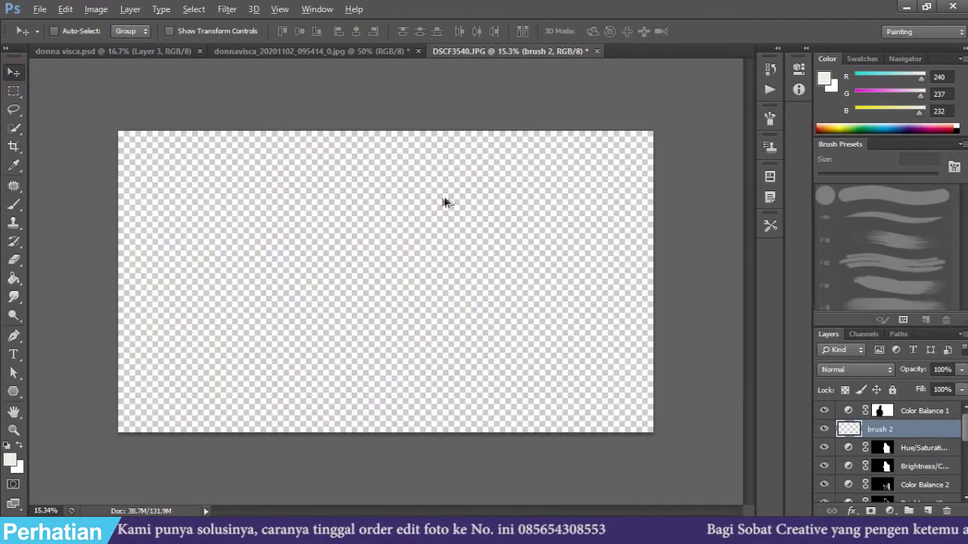
pyautogui.scroll(-1, 497, 217)
pyautogui.scroll(1, 469, 250)
pyautogui.scroll(1, 469, 258)
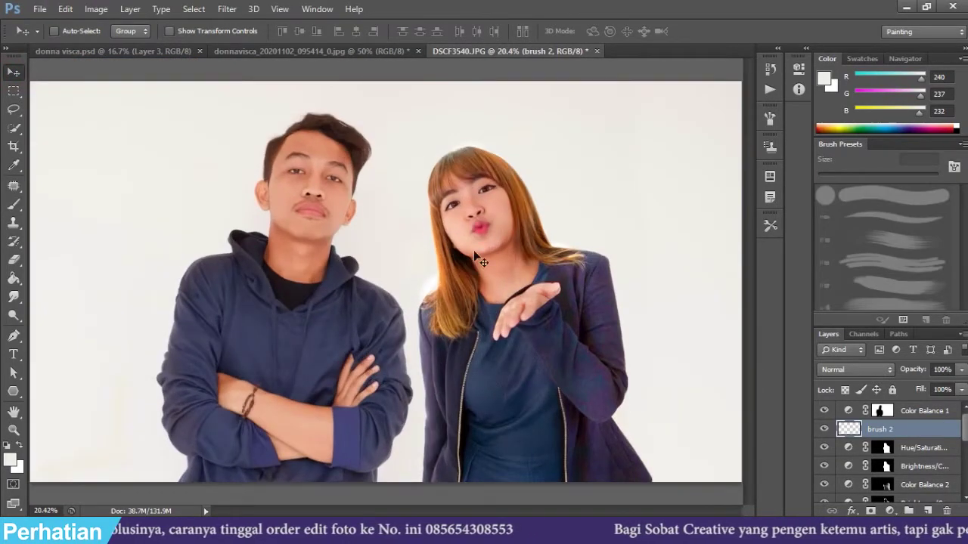
pyautogui.scroll(-1, 431, 215)
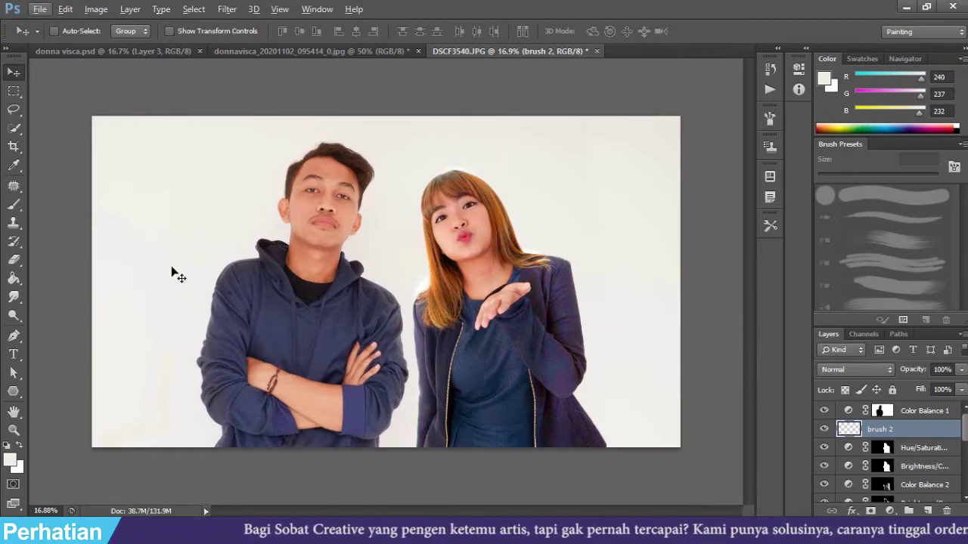
# Step: Crop the image by pulling the left and right edges inward, then fit it on screen
pyautogui.press('c')
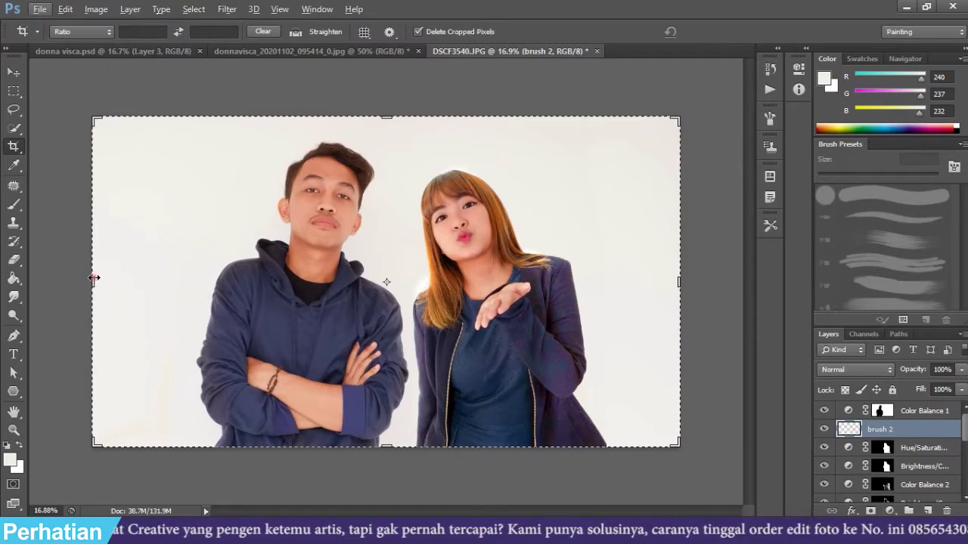
pyautogui.moveTo(91, 280); pyautogui.dragTo(104, 279)
pyautogui.moveTo(672, 283); pyautogui.dragTo(663, 283)
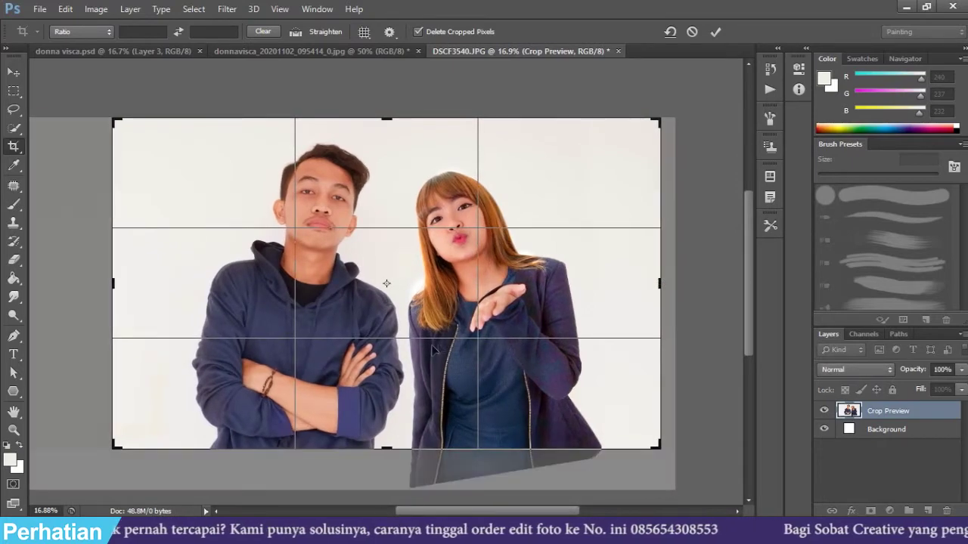
pyautogui.moveTo(107, 283); pyautogui.dragTo(118, 282)
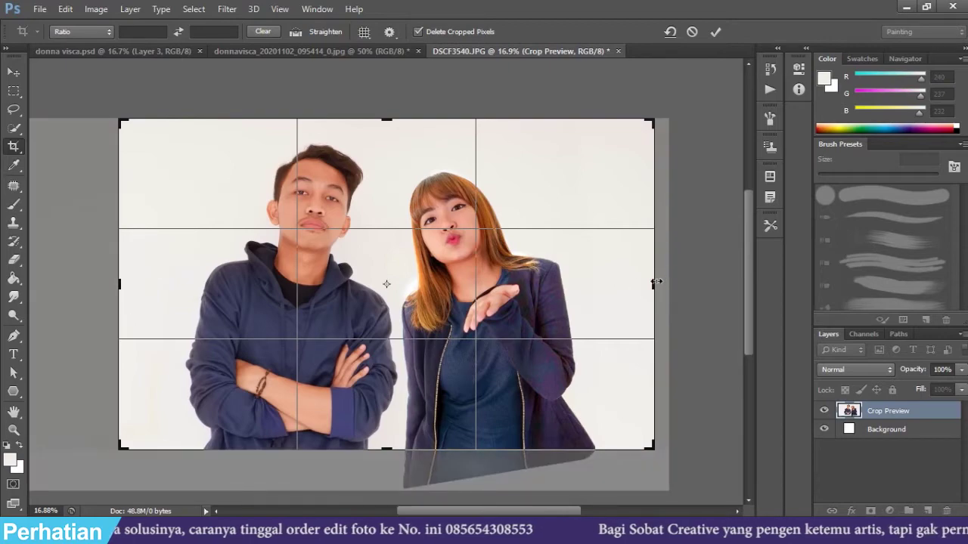
pyautogui.moveTo(656, 282); pyautogui.dragTo(649, 281)
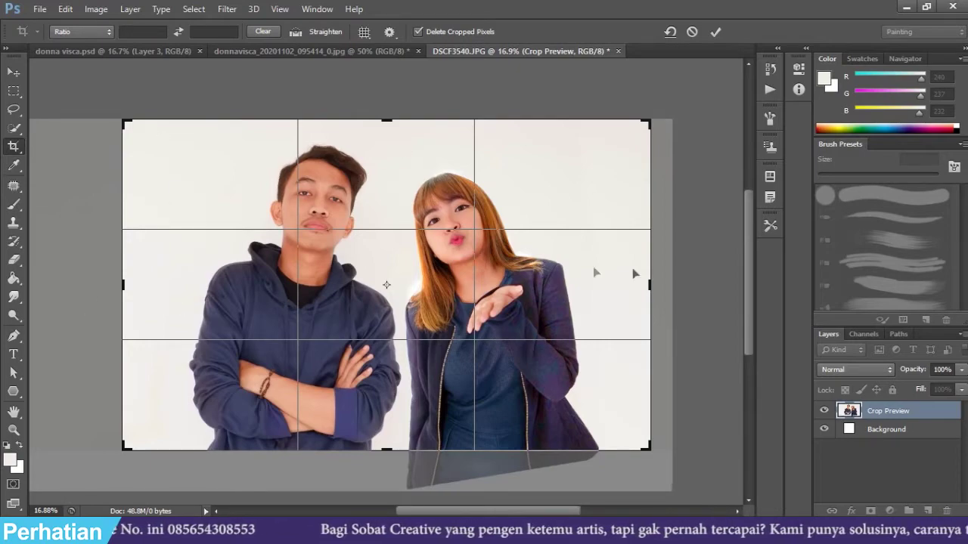
pyautogui.press('Return')
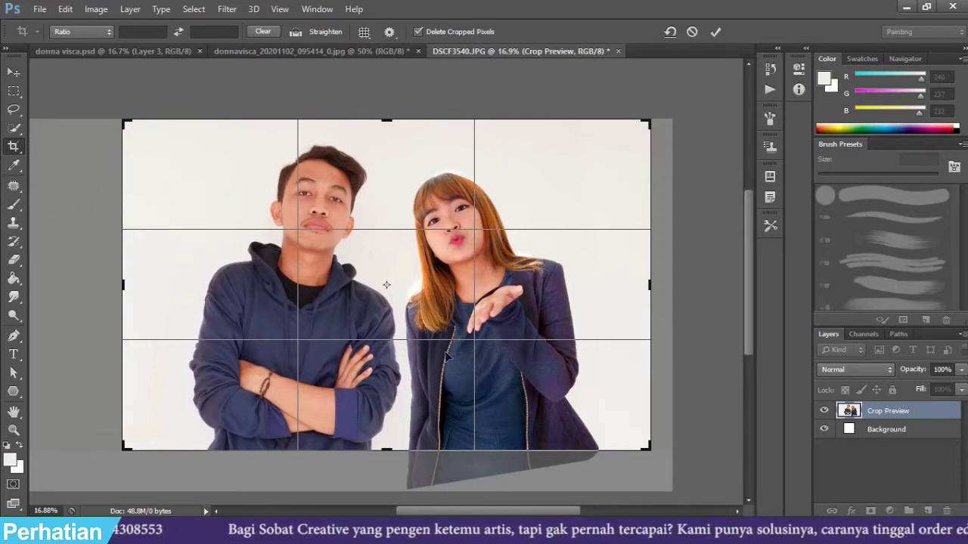
pyautogui.hotkey('ctrl', 'a')
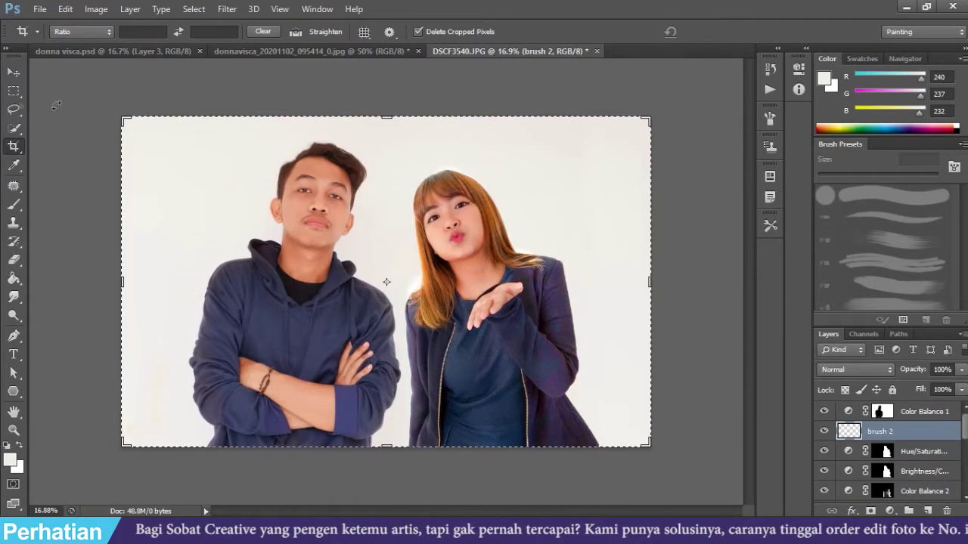
pyautogui.press('v')
pyautogui.hotkey('ctrl', '0')
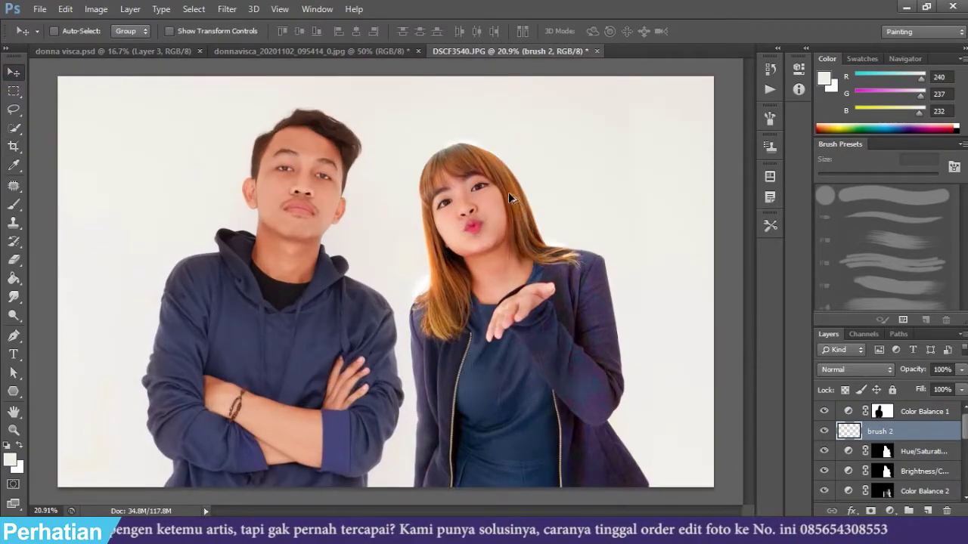
pyautogui.scroll(-1, 511, 195)
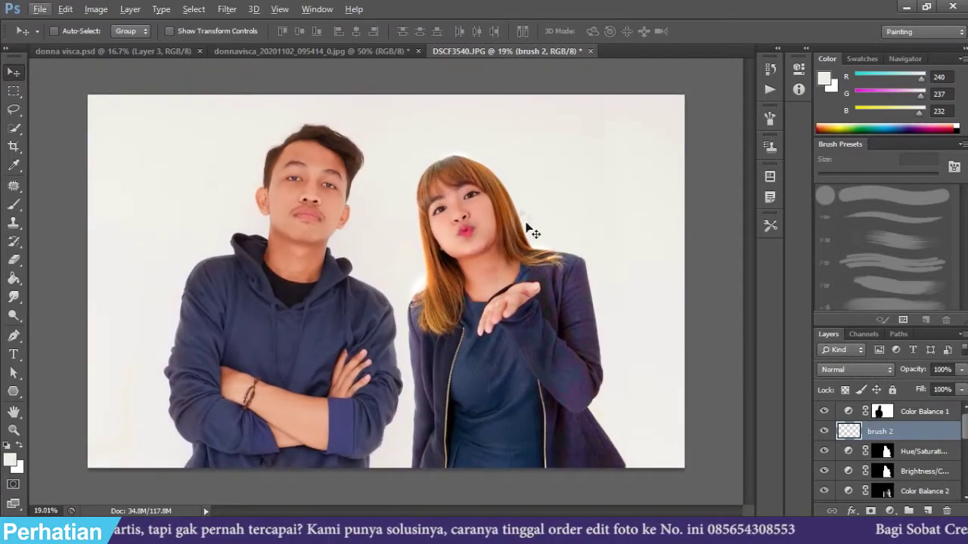
# Step: Add a Color Balance layer above Color Balance 1 with midtones -13, +10, +2
pyautogui.click(914, 413)
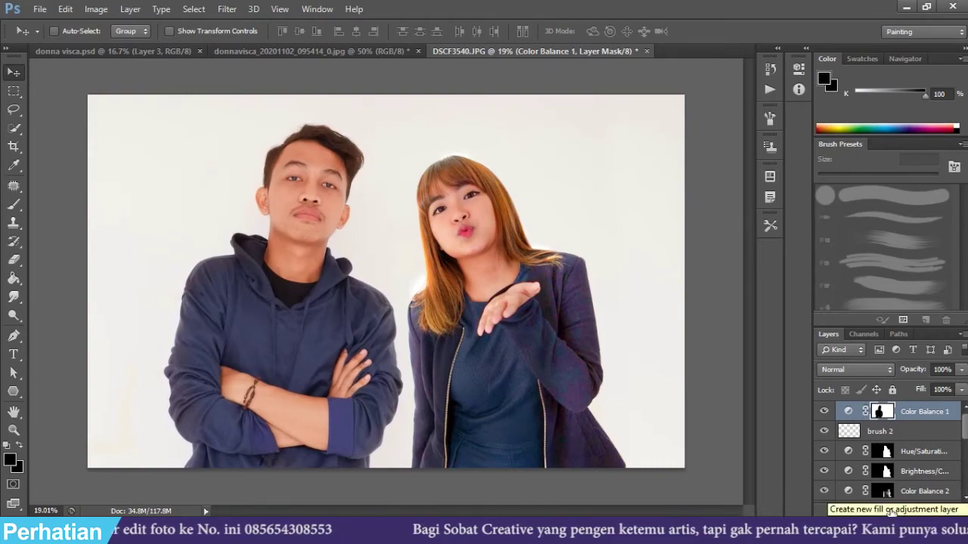
pyautogui.click(892, 512)
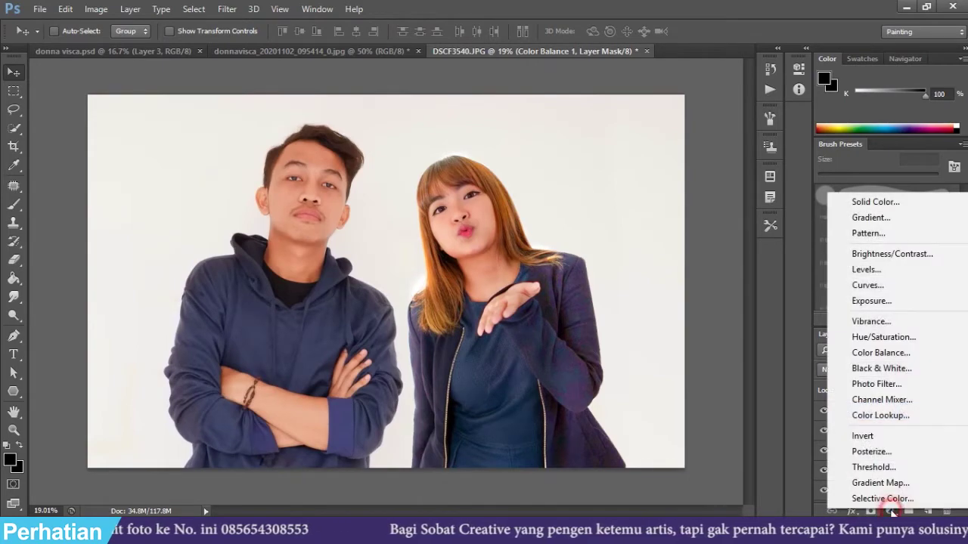
pyautogui.click(855, 353)
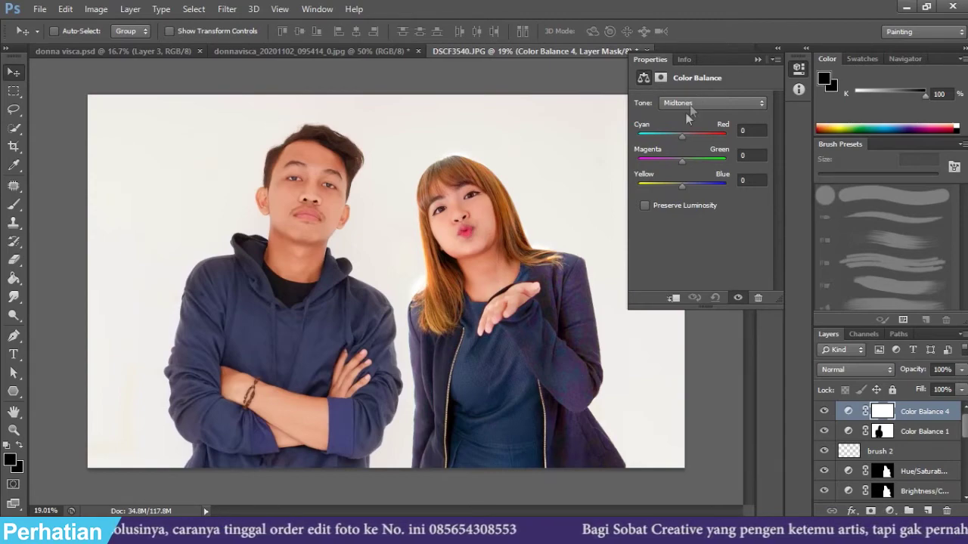
pyautogui.moveTo(682, 137); pyautogui.dragTo(675, 135)
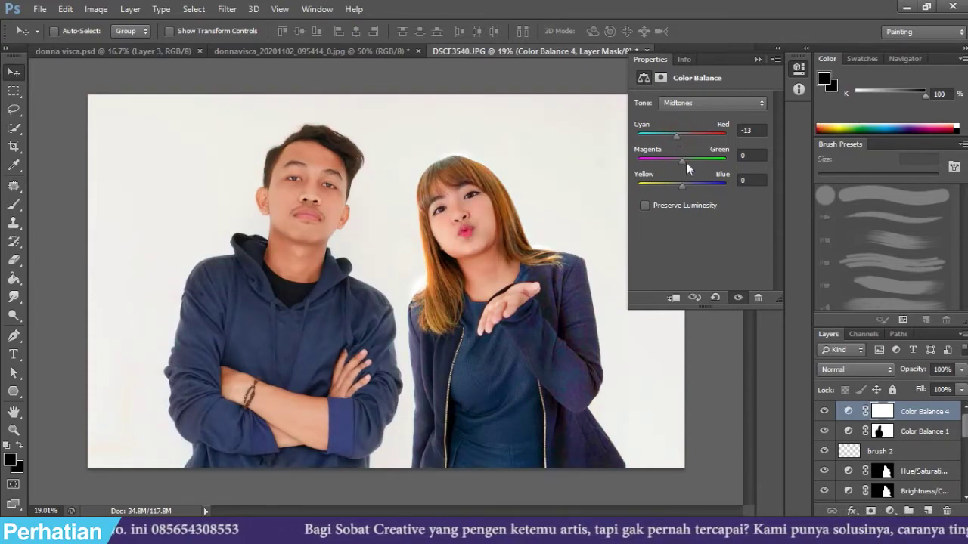
pyautogui.click(686, 160)
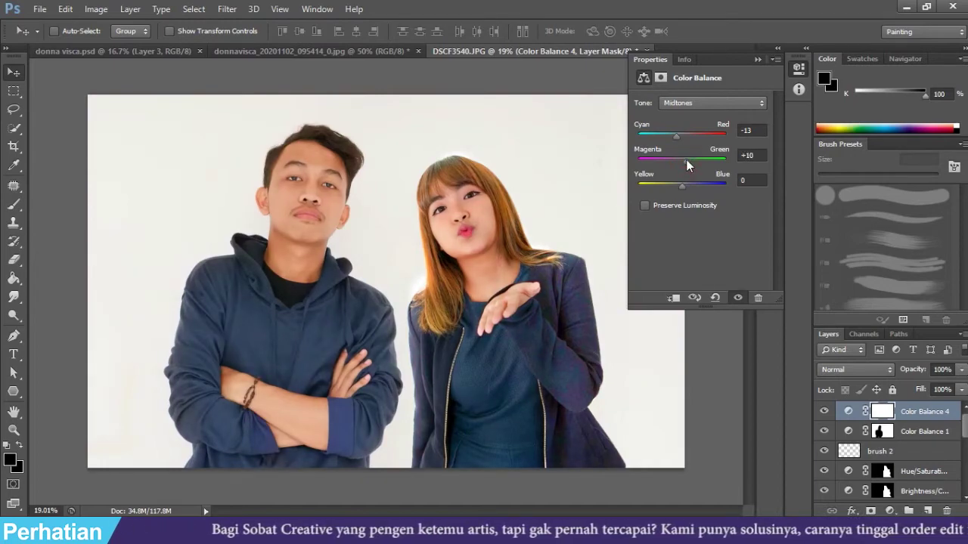
pyautogui.click(685, 187)
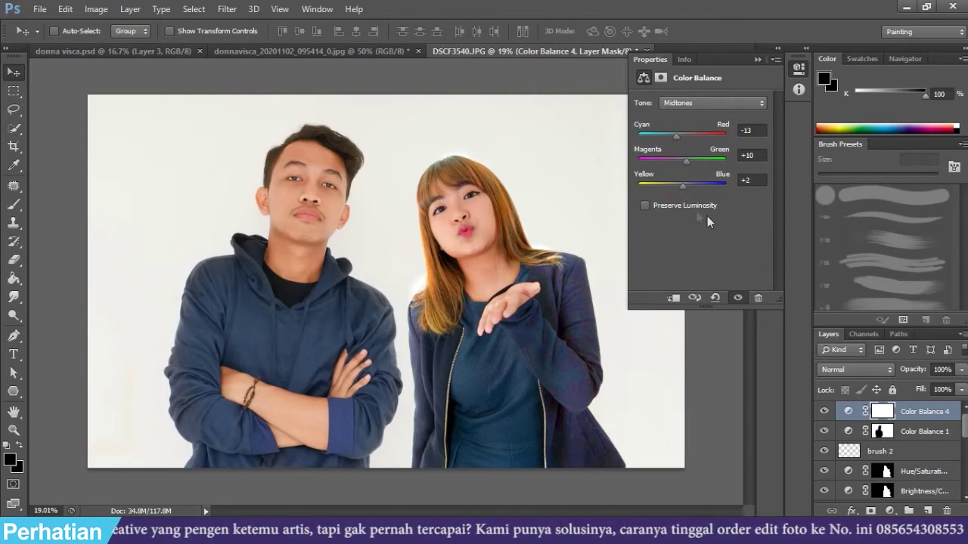
pyautogui.click(757, 59)
pyautogui.scroll(2, 385, 272)
pyautogui.scroll(-3, 389, 269)
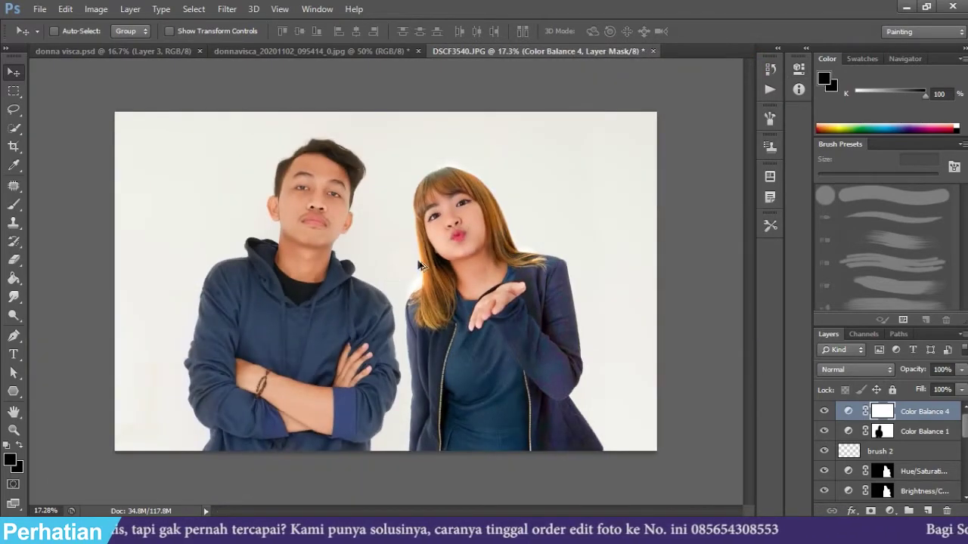
pyautogui.scroll(2, 420, 264)
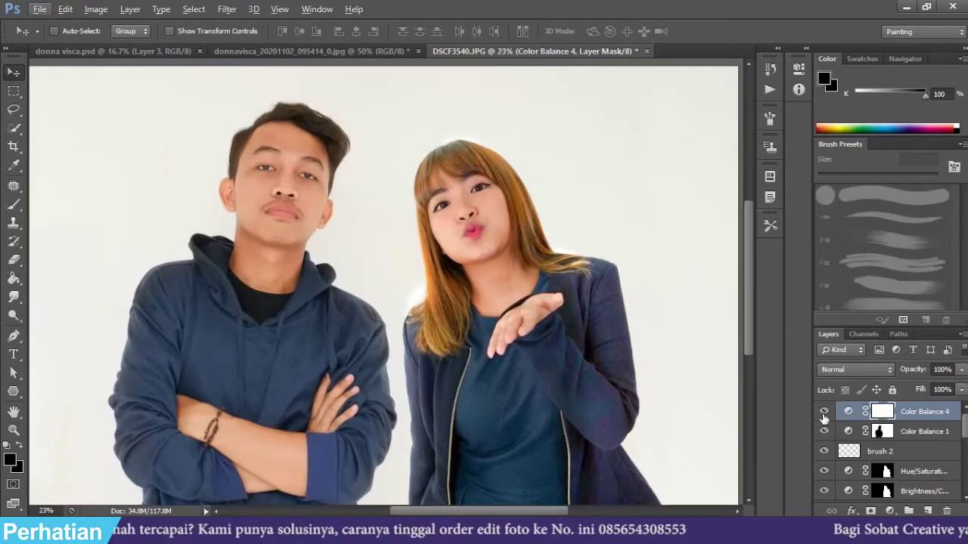
pyautogui.click(824, 412)
pyautogui.scroll(1, 407, 245)
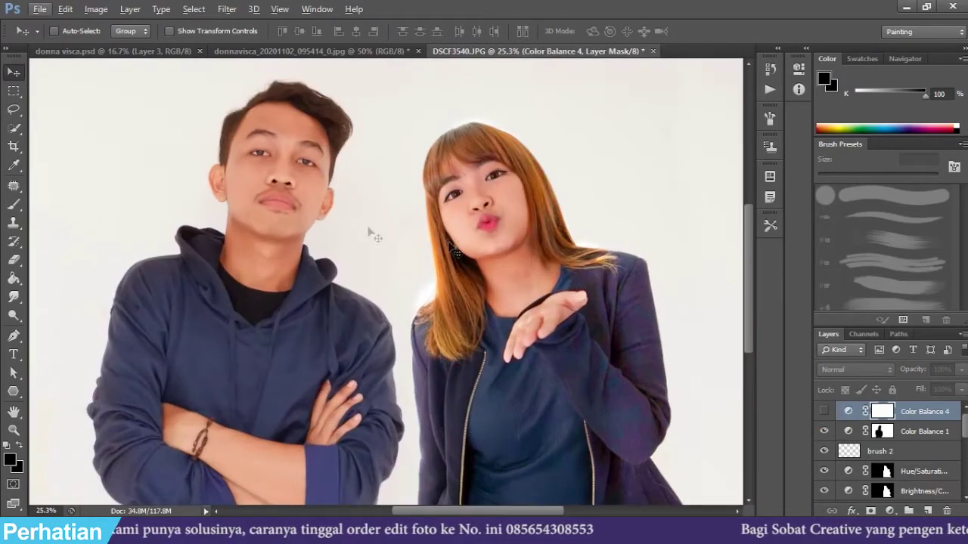
pyautogui.scroll(-1, 403, 242)
pyautogui.scroll(1, 384, 205)
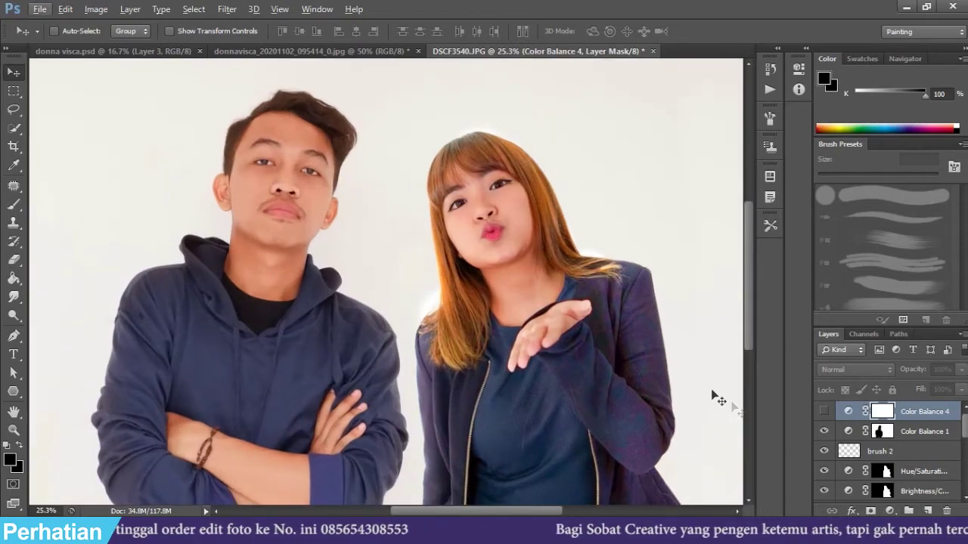
pyautogui.scroll(-1, 489, 225)
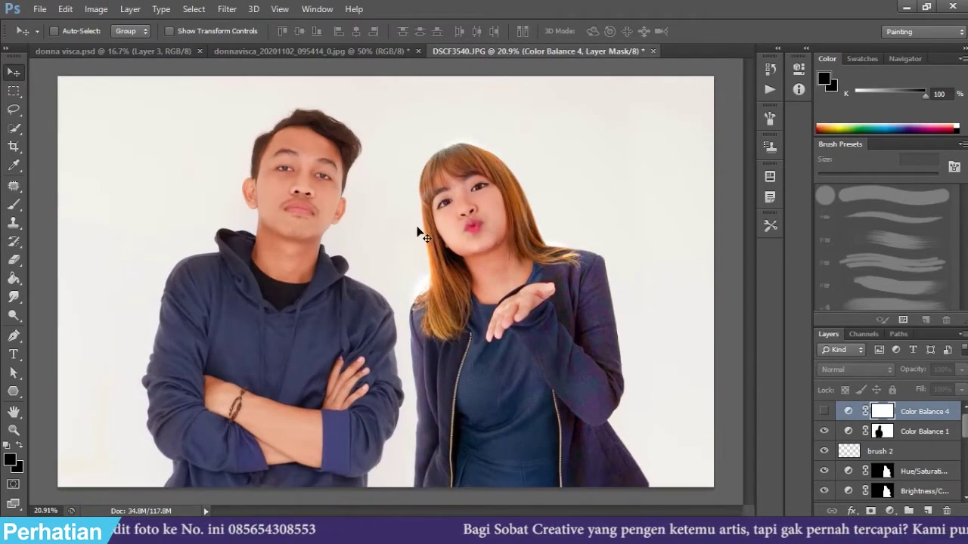
pyautogui.click(824, 412)
pyautogui.scroll(2, 433, 229)
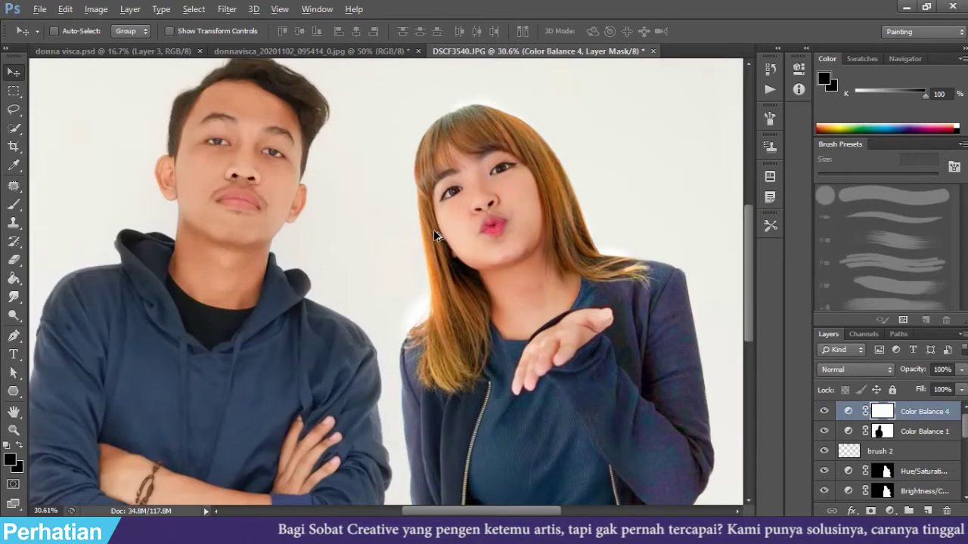
pyautogui.scroll(-2, 433, 228)
pyautogui.scroll(2, 433, 229)
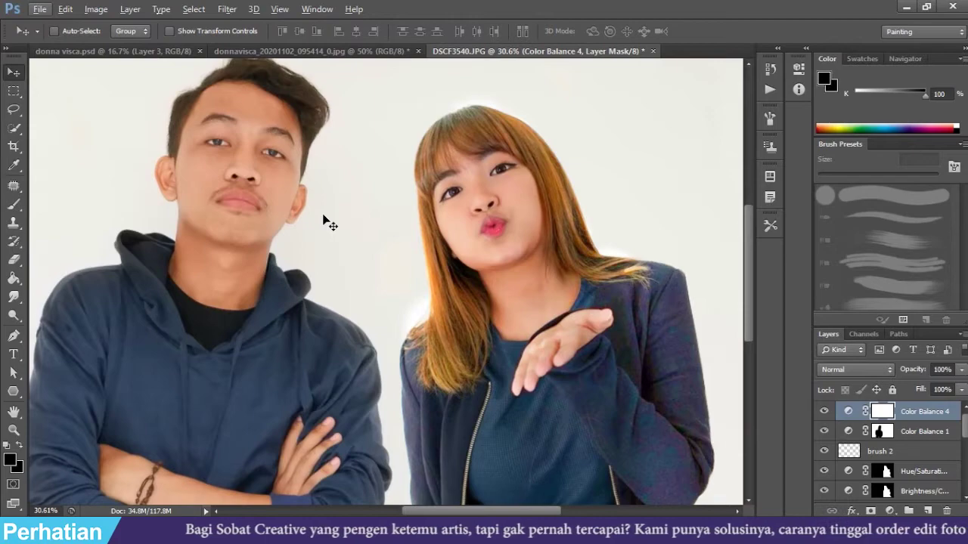
pyautogui.scroll(-1, 324, 219)
pyautogui.scroll(-1, 325, 217)
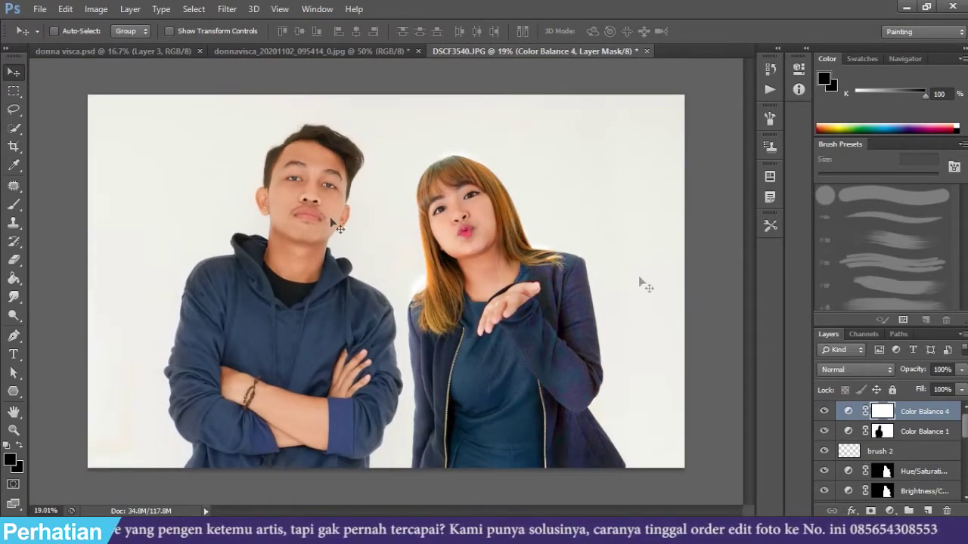
pyautogui.click(824, 412)
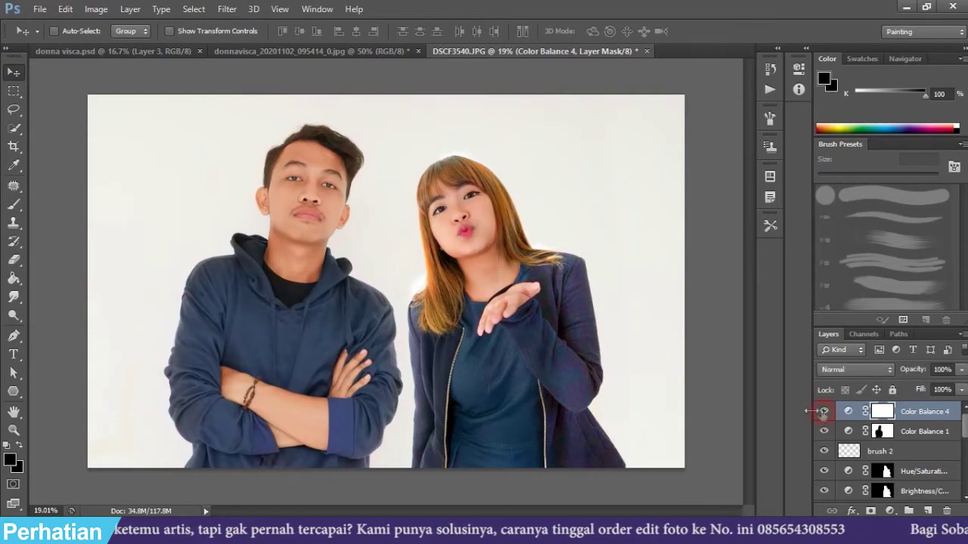
pyautogui.scroll(1, 691, 397)
pyautogui.click(824, 412)
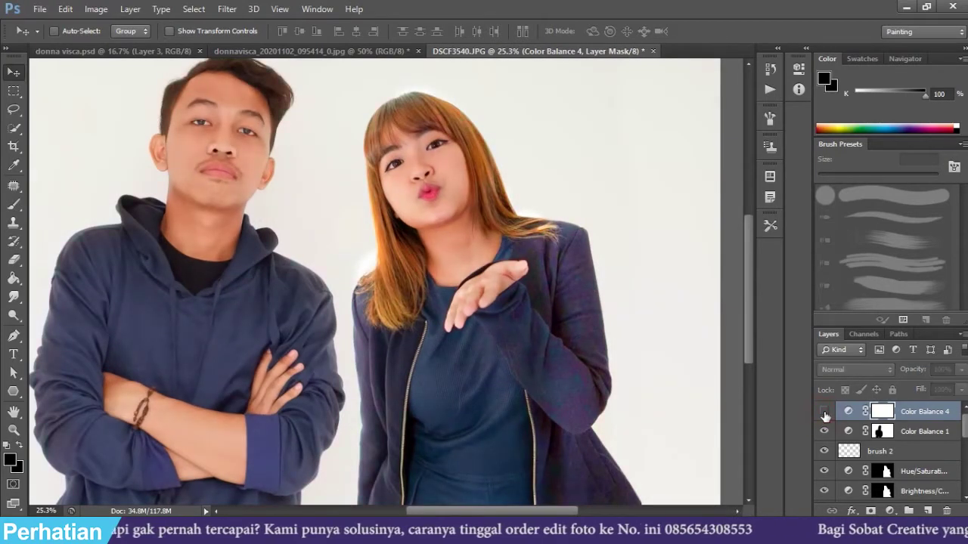
pyautogui.scroll(-1, 457, 242)
pyautogui.scroll(1, 457, 242)
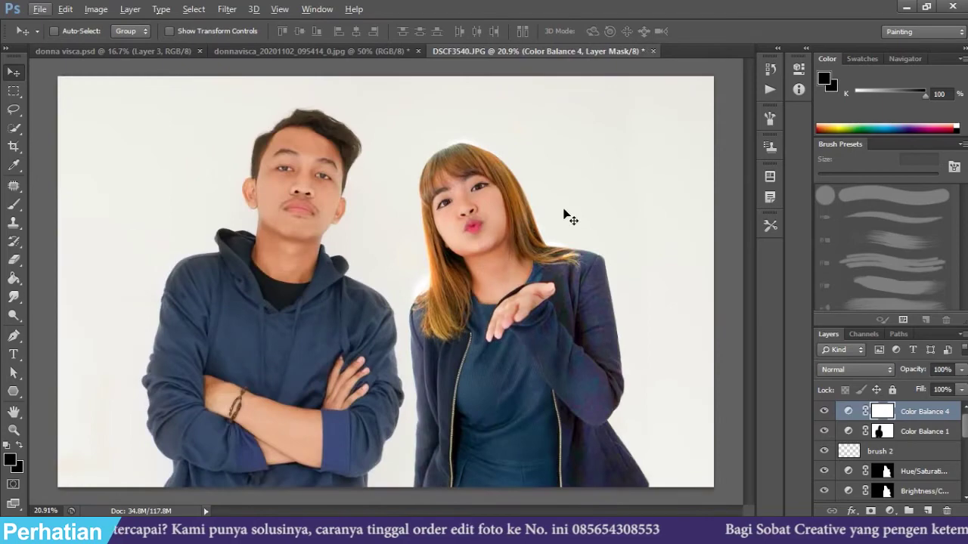
pyautogui.scroll(-1, 650, 220)
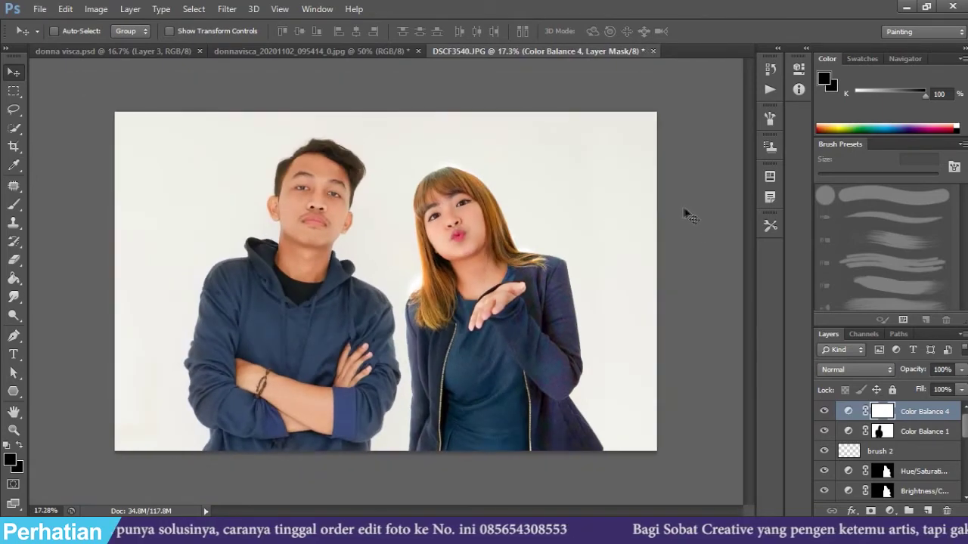
pyautogui.scroll(1, 687, 214)
pyautogui.scroll(-1, 864, 451)
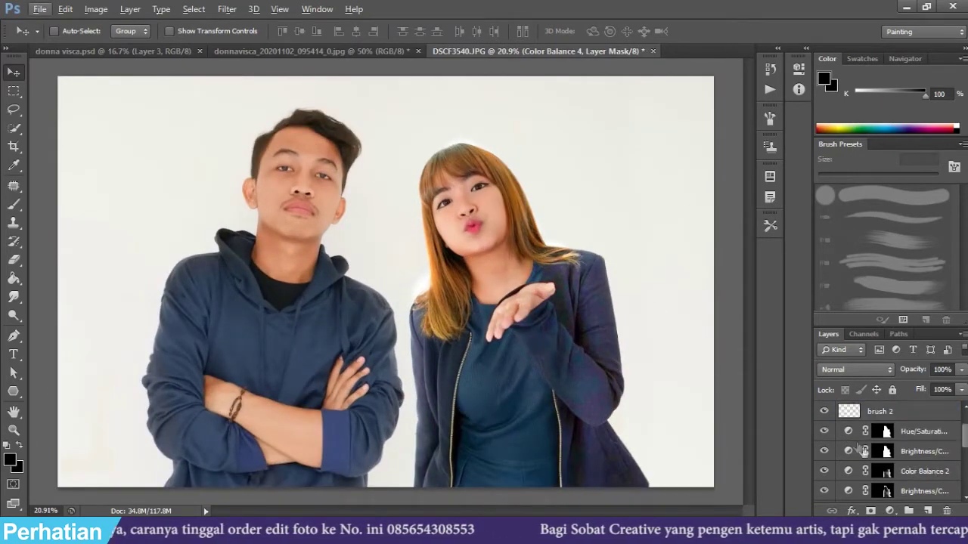
pyautogui.scroll(2, 864, 452)
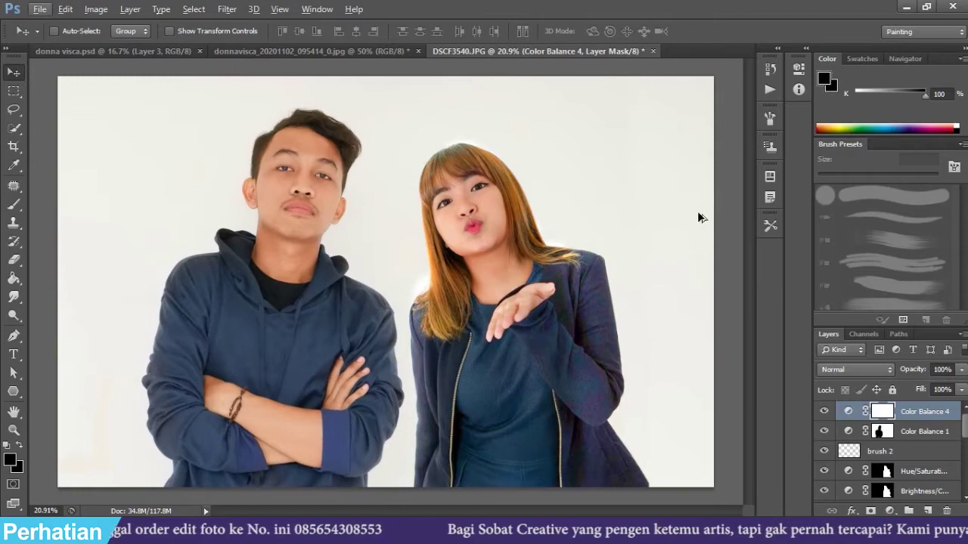
pyautogui.scroll(-2, 697, 217)
pyautogui.scroll(3, 691, 238)
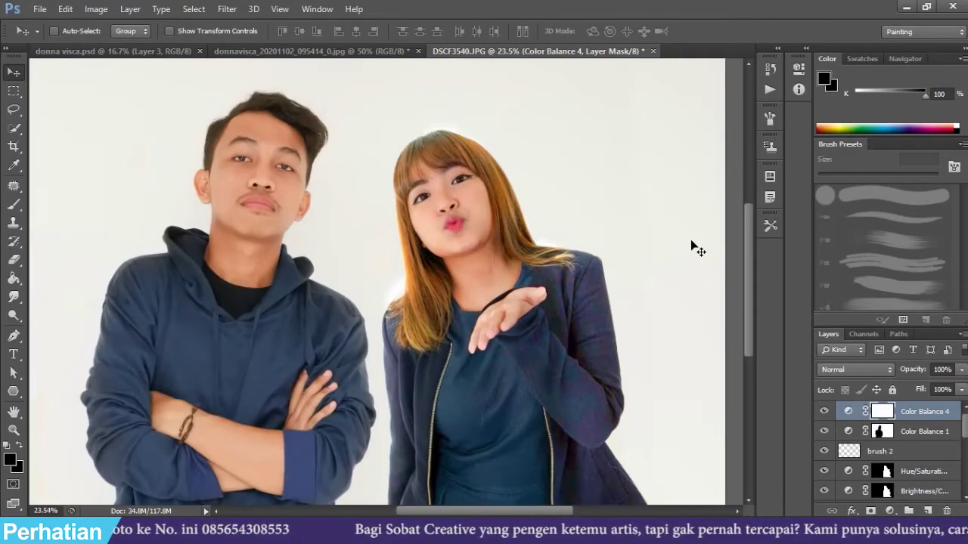
pyautogui.scroll(-2, 687, 239)
pyautogui.scroll(1, 686, 239)
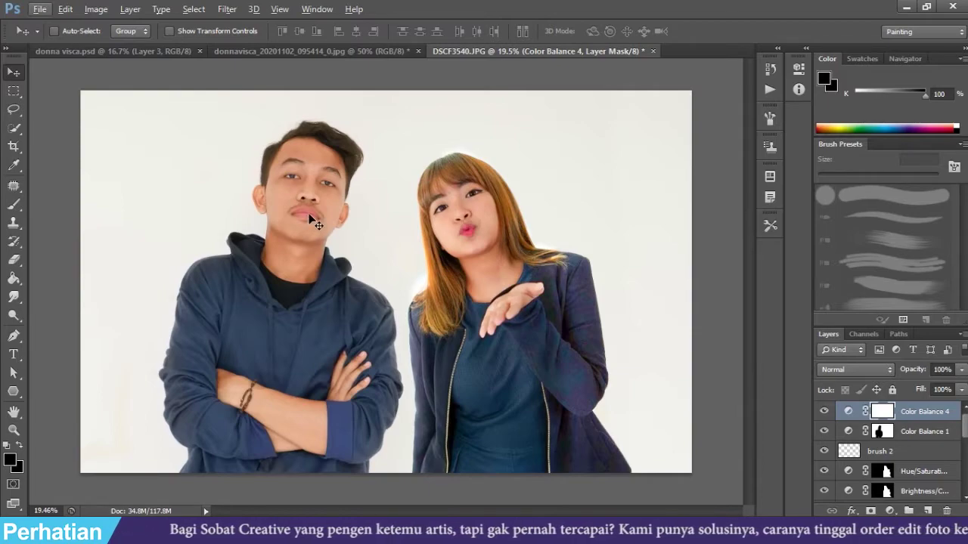
pyautogui.scroll(1, 713, 240)
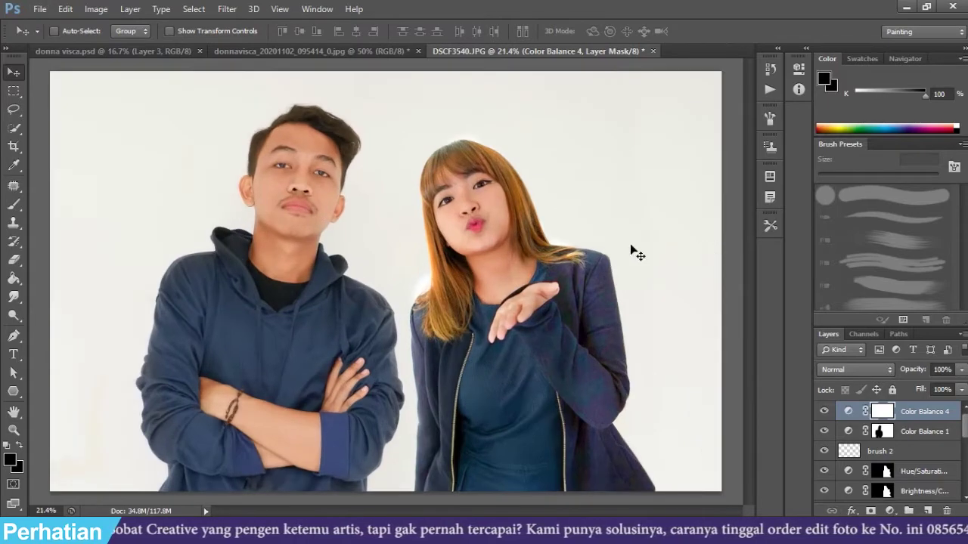